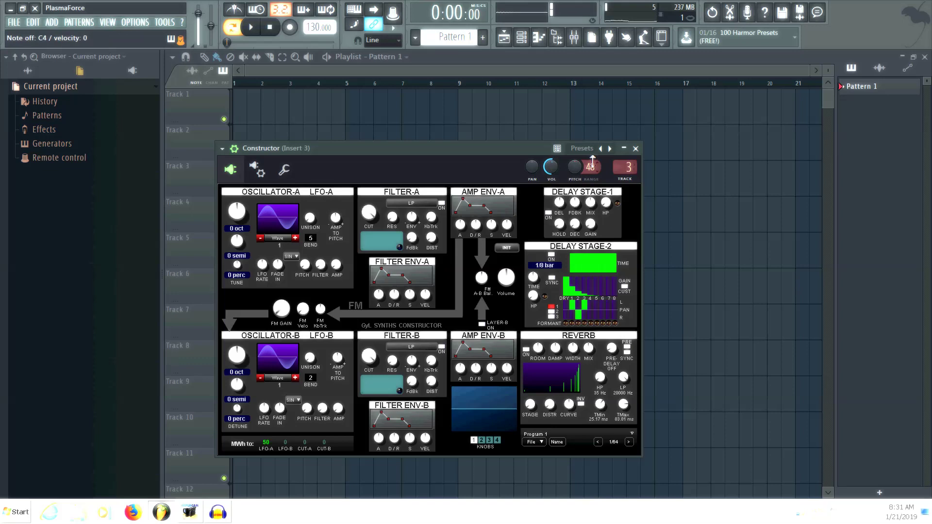
Step: Set oscillator A's octave to -1 and raise the synth's main volume to about 0.76
{"action": "left_click_drag", "start_coordinate": [237, 212], "coordinate": [237, 220]}
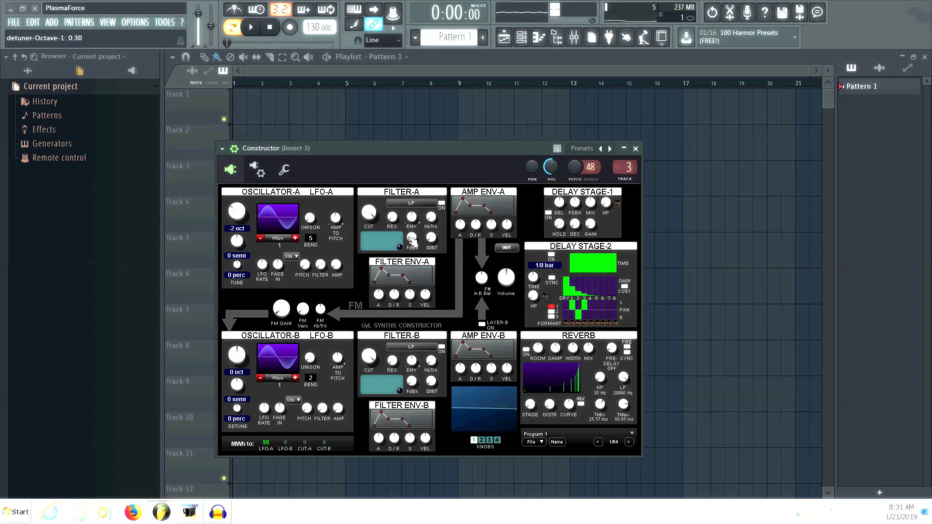
{"action": "left_click_drag", "start_coordinate": [505, 277], "coordinate": [505, 267]}
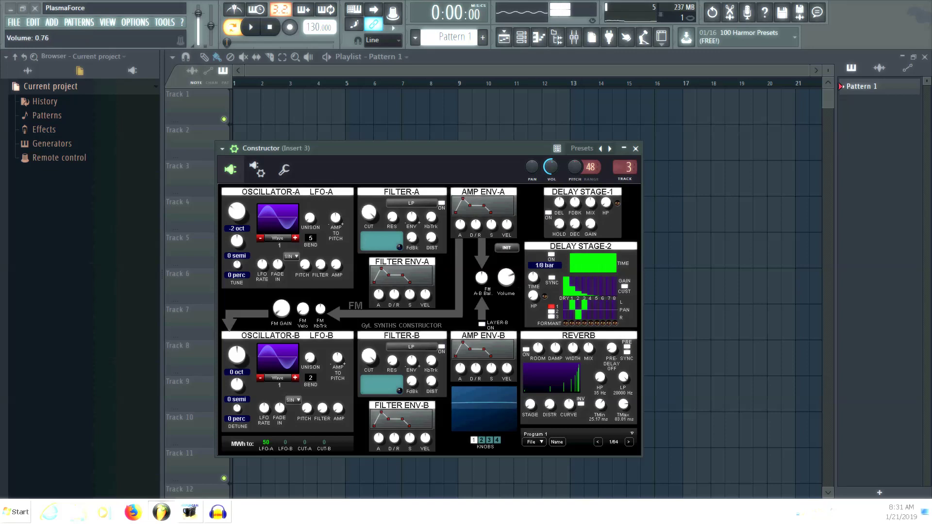
{"action": "left_click", "coordinate": [284, 169]}
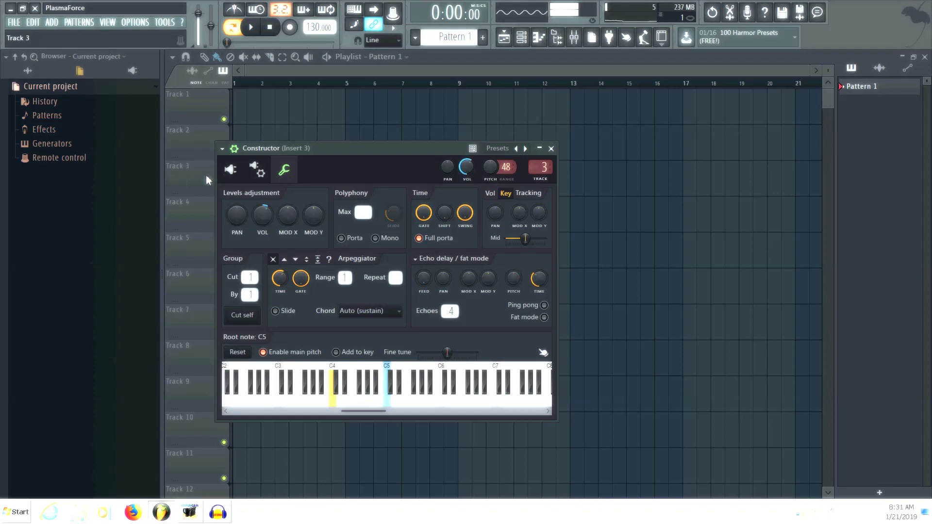
{"action": "left_click", "coordinate": [230, 169]}
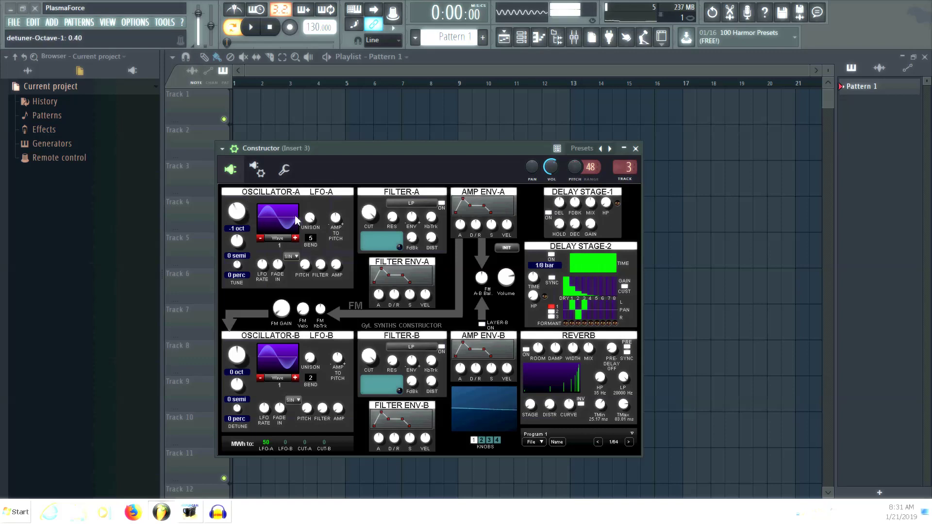
Step: Switch oscillator A to waveform 2 and set the bend range of both oscillators to 24
{"action": "left_click", "coordinate": [295, 238]}
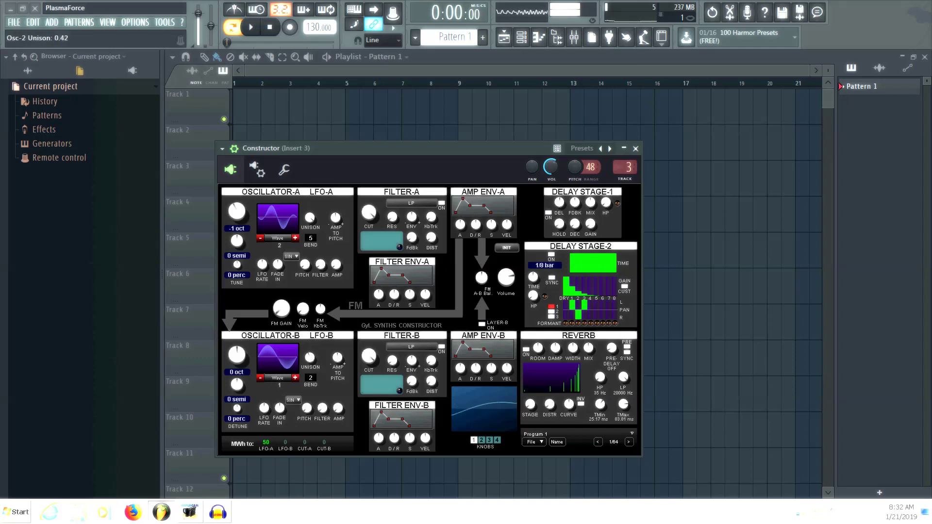
{"action": "left_click_drag", "start_coordinate": [311, 238], "coordinate": [311, 257]}
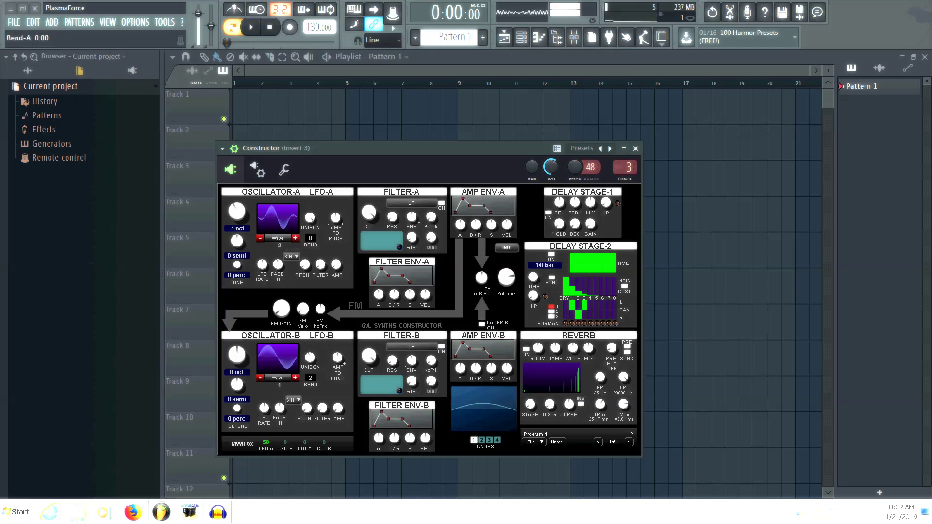
{"action": "left_click_drag", "start_coordinate": [311, 377], "coordinate": [310, 373]}
{"action": "left_click_drag", "start_coordinate": [311, 239], "coordinate": [310, 224]}
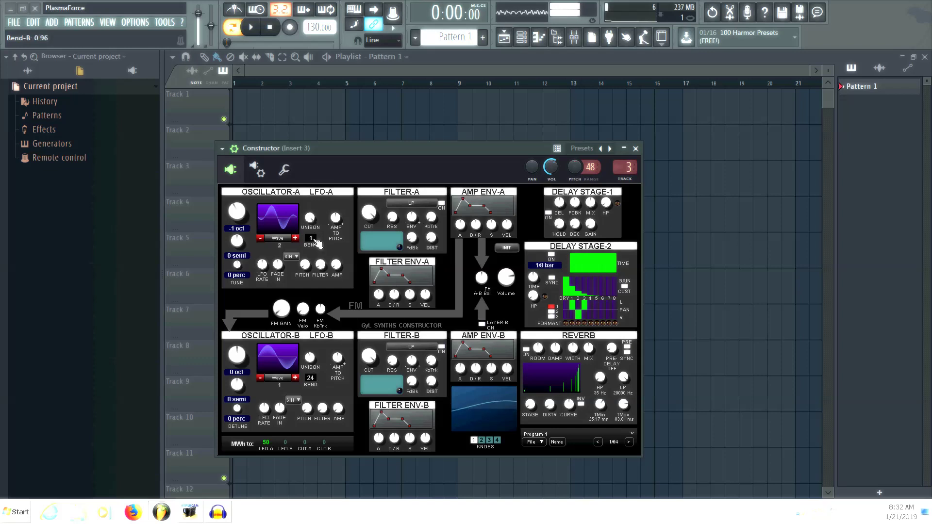
Step: Raise the channel pitch in the plugin header and set oscillator B's octave to -1
{"action": "left_click_drag", "start_coordinate": [575, 167], "coordinate": [575, 137]}
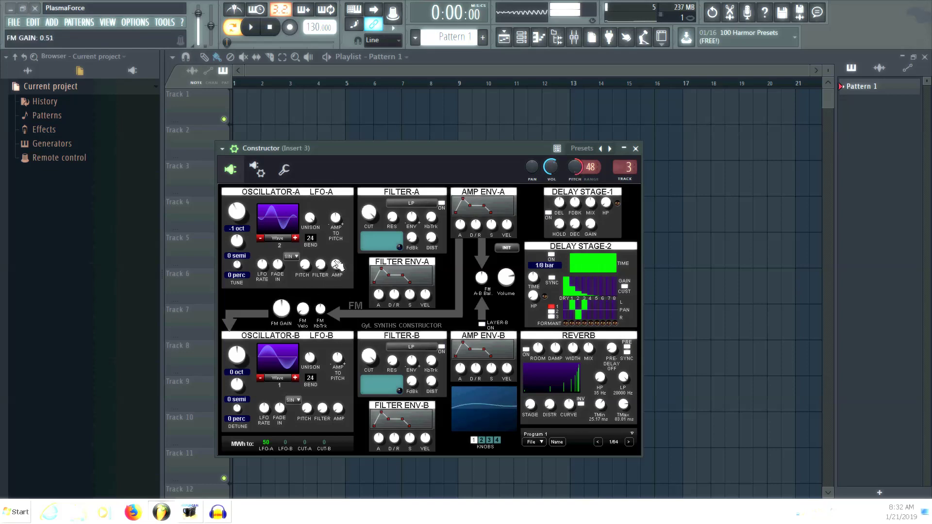
{"action": "left_click_drag", "start_coordinate": [245, 362], "coordinate": [245, 371]}
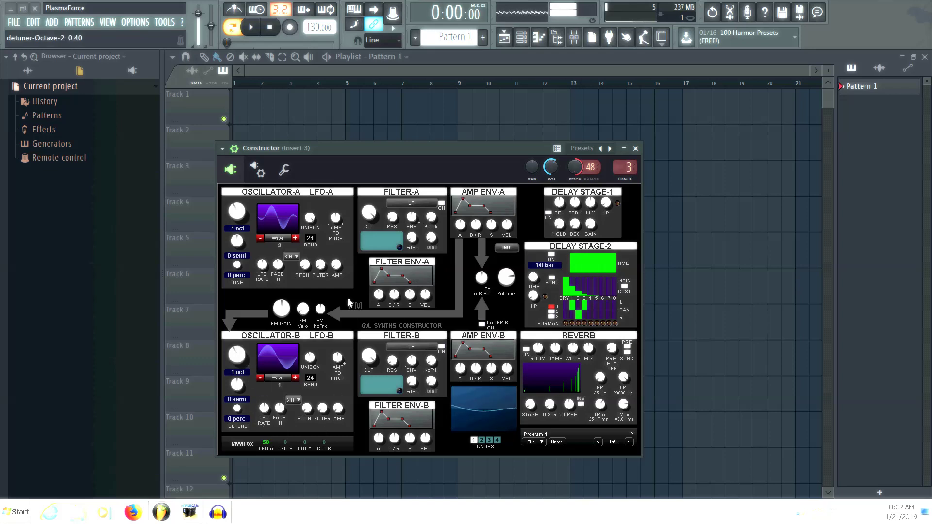
Step: Set the attack of Amp Env-A to 0 and lower Filter-A's cutoff close to its minimum
{"action": "left_click_drag", "start_coordinate": [460, 227], "coordinate": [460, 243]}
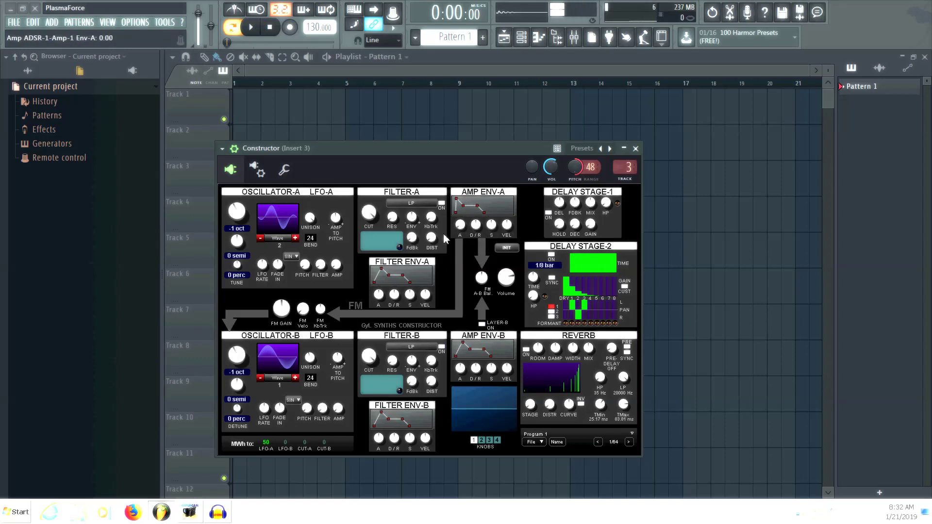
{"action": "left_click_drag", "start_coordinate": [369, 214], "coordinate": [369, 255]}
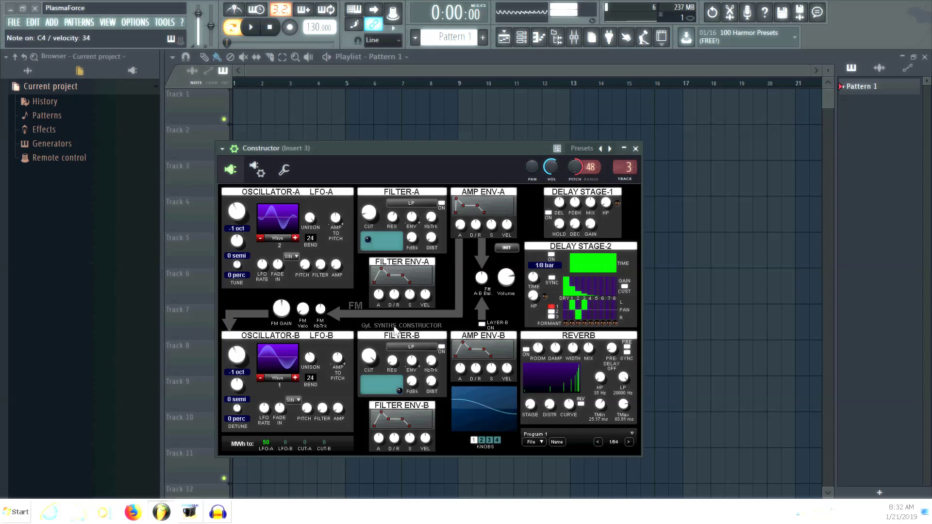
Step: Turn on Layer-B and tune oscillator A to -5 semitones
{"action": "left_click", "coordinate": [485, 324]}
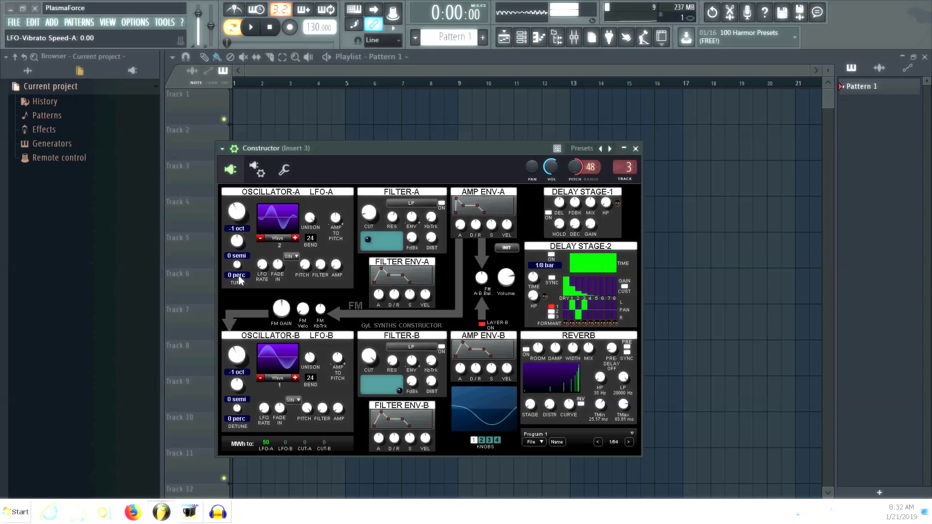
{"action": "left_click_drag", "start_coordinate": [236, 242], "coordinate": [236, 249]}
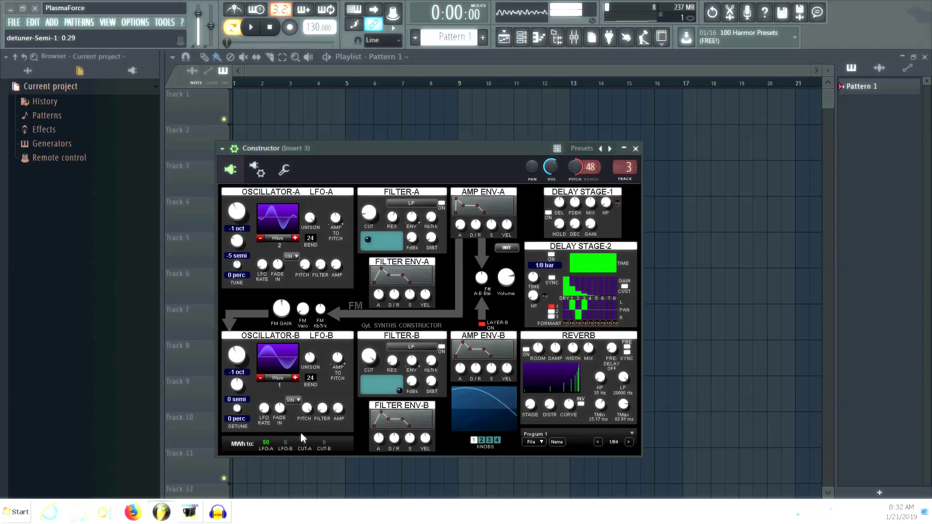
Step: Reduce the attack of Filter Env-B and Filter Env-A to the minimum
{"action": "left_click_drag", "start_coordinate": [378, 439], "coordinate": [378, 450]}
{"action": "left_click_drag", "start_coordinate": [378, 295], "coordinate": [379, 306]}
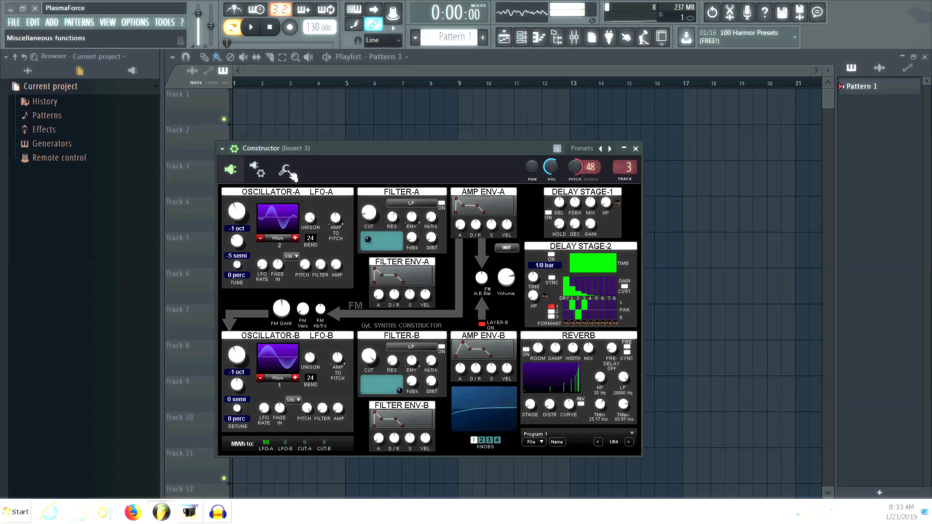
{"action": "left_click", "coordinate": [257, 169]}
{"action": "left_click", "coordinate": [230, 169]}
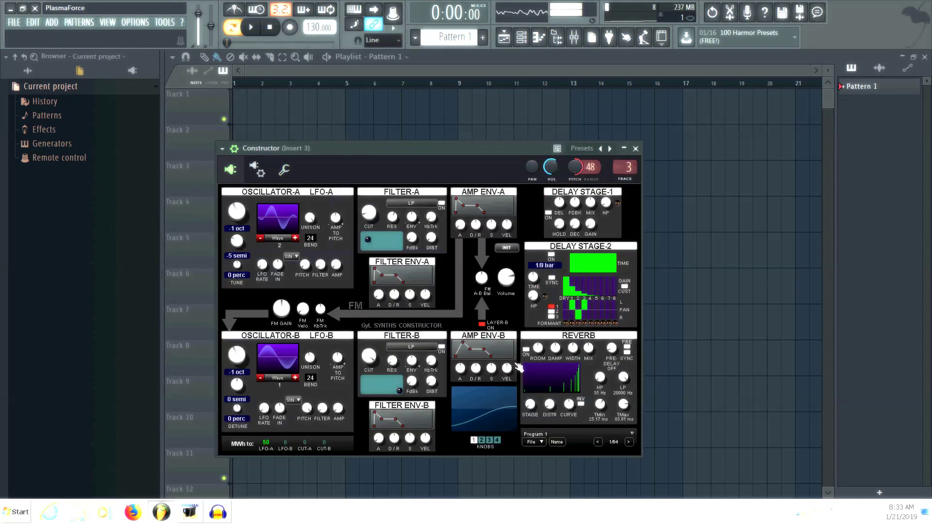
Step: Enable Delay Stage-2 and the reverb, with the reverb's maximum time raised to 1.00
{"action": "left_click", "coordinate": [551, 254]}
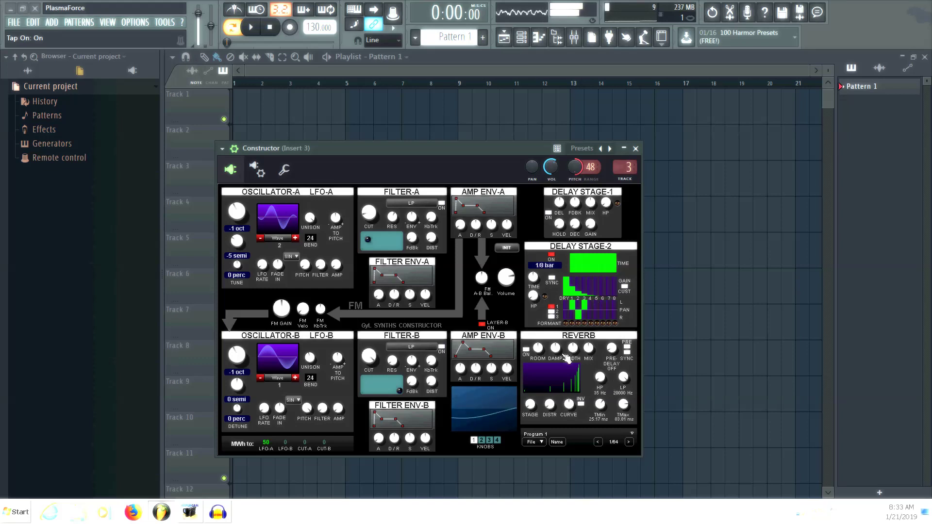
{"action": "left_click", "coordinate": [526, 350]}
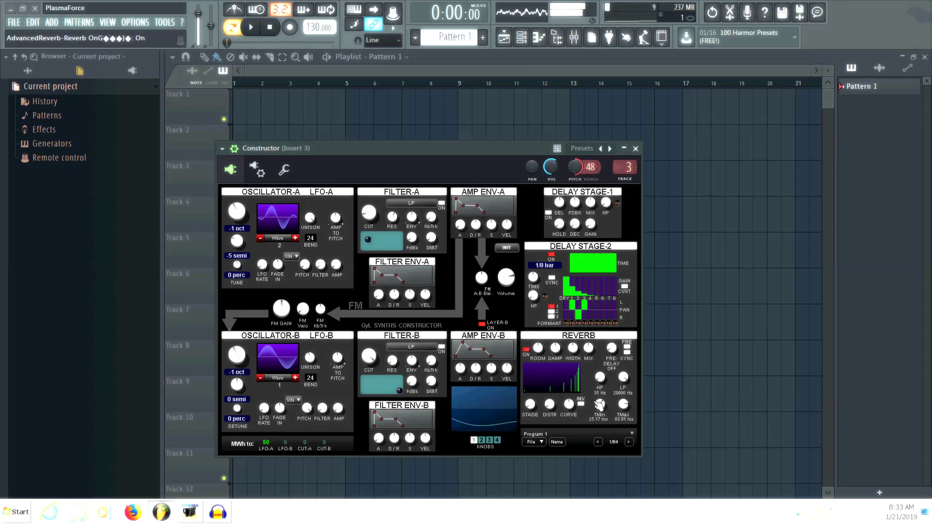
{"action": "left_click_drag", "start_coordinate": [625, 406], "coordinate": [623, 427]}
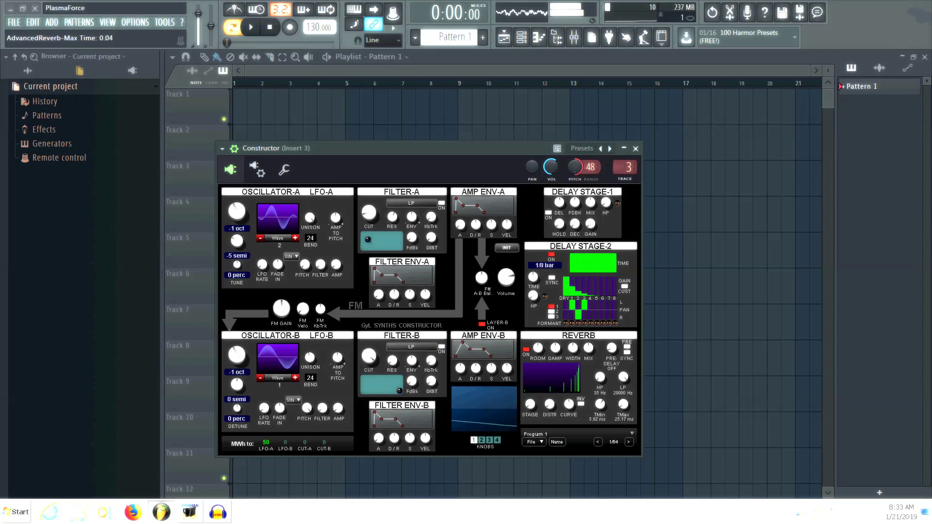
{"action": "left_click_drag", "start_coordinate": [623, 424], "coordinate": [623, 421]}
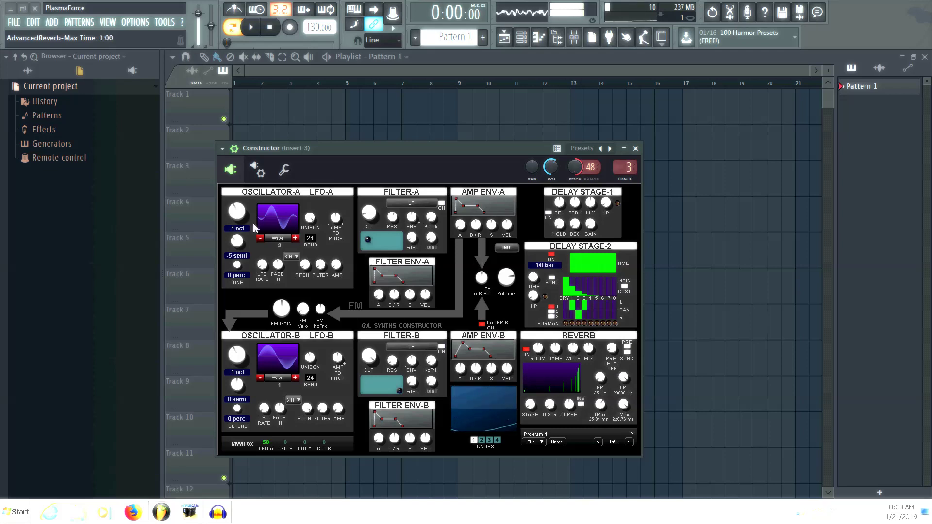
Step: Set oscillator A to waveform 6 and oscillator B to waveform 9
{"action": "double_click", "coordinate": [295, 239]}
{"action": "left_click", "coordinate": [296, 238]}
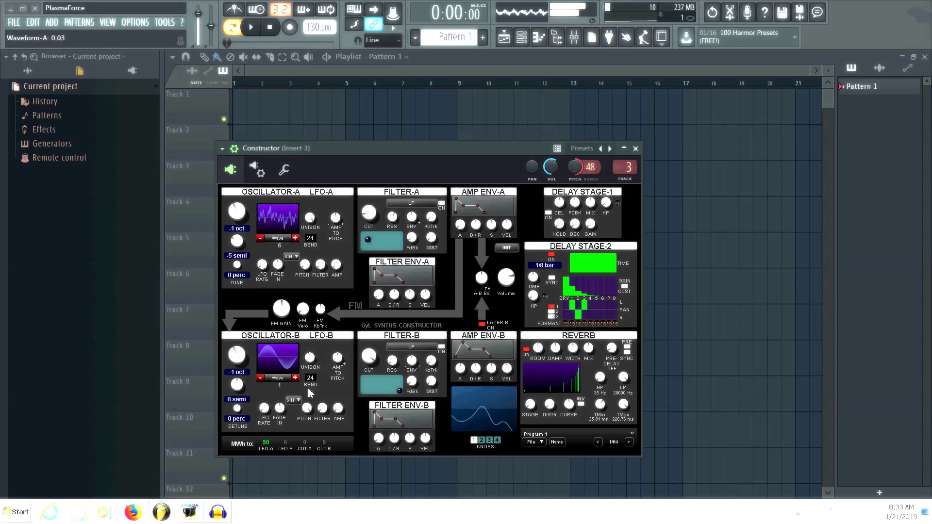
{"action": "double_click", "coordinate": [296, 378]}
{"action": "double_click", "coordinate": [296, 378]}
{"action": "left_click", "coordinate": [295, 378]}
{"action": "double_click", "coordinate": [295, 378]}
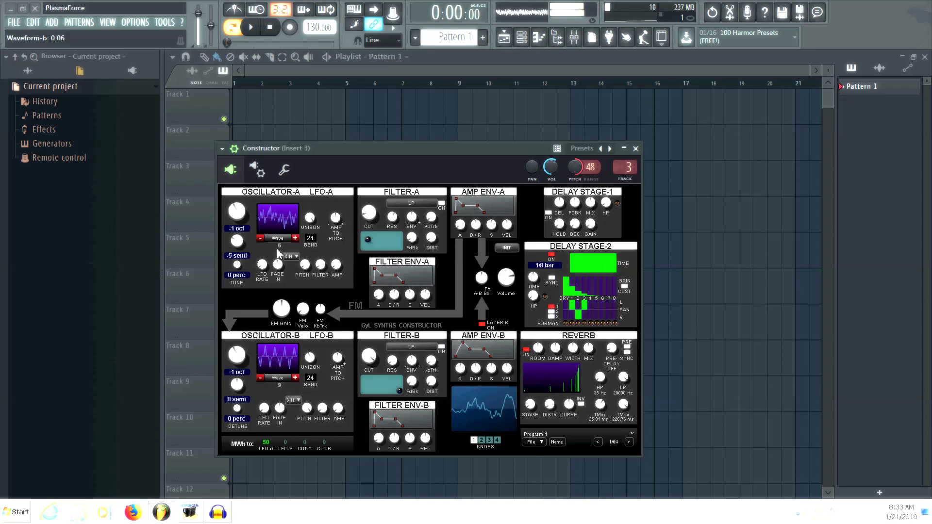
Step: Set oscillator A's octave to 5 and enable Filter-A with its cutoff lowered to the minimum
{"action": "left_click_drag", "start_coordinate": [237, 217], "coordinate": [238, 204]}
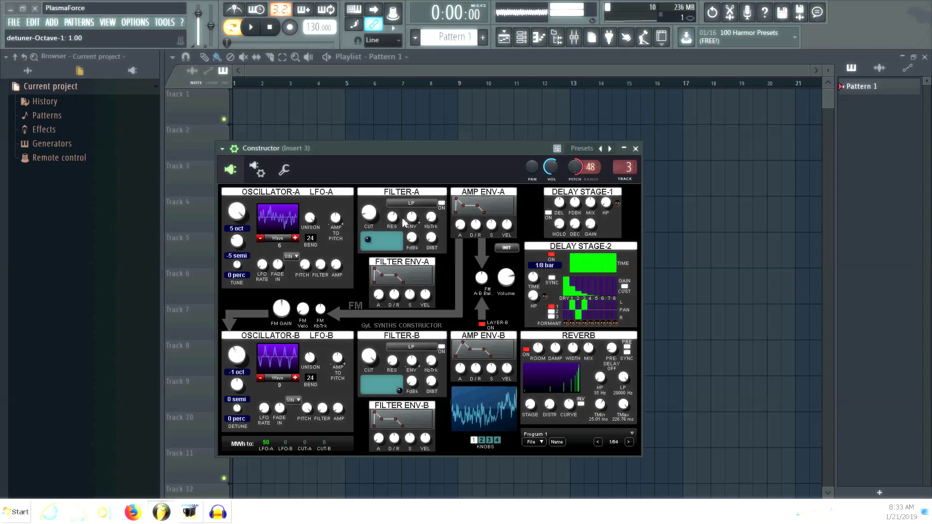
{"action": "left_click", "coordinate": [443, 203]}
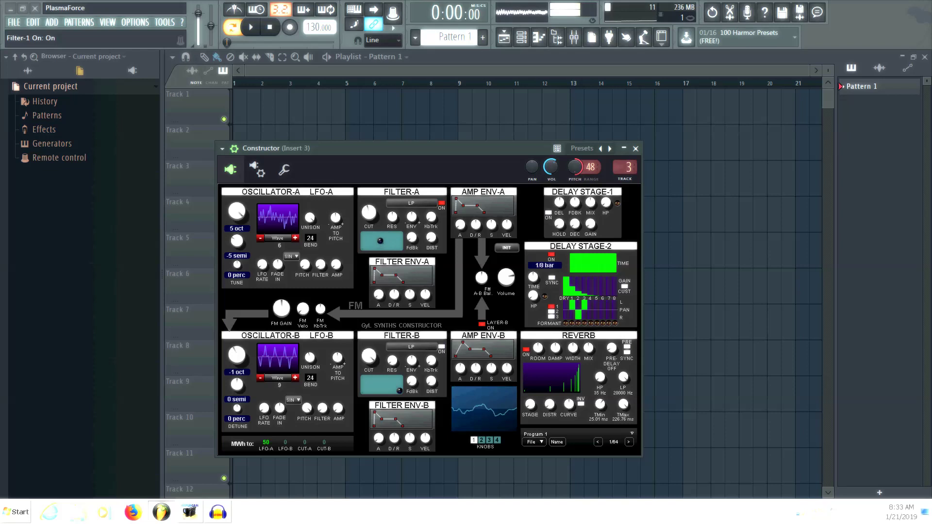
{"action": "left_click_drag", "start_coordinate": [393, 220], "coordinate": [393, 251]}
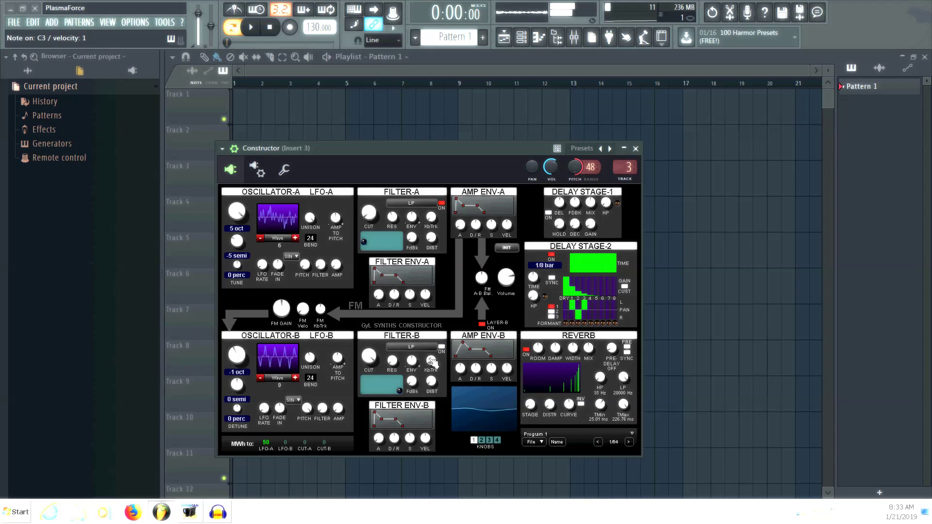
Step: Enable Filter-B with the BUTTERWORTH 8P type and adjust its cutoff and resonance
{"action": "left_click", "coordinate": [408, 347]}
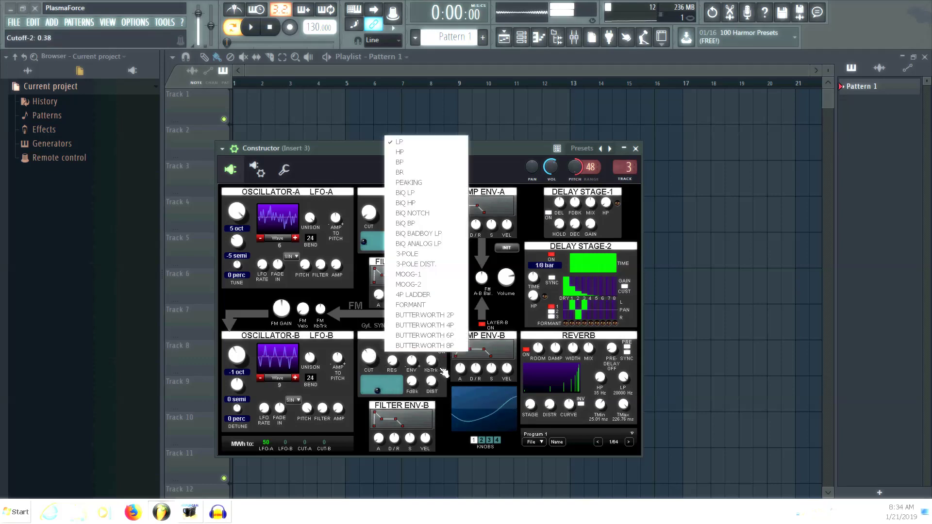
{"action": "left_click", "coordinate": [430, 347]}
{"action": "left_click_drag", "start_coordinate": [390, 389], "coordinate": [390, 378]}
Step: Raise Filter-A's cutoff to slightly above the middle of its range
{"action": "left_click_drag", "start_coordinate": [366, 241], "coordinate": [372, 235]}
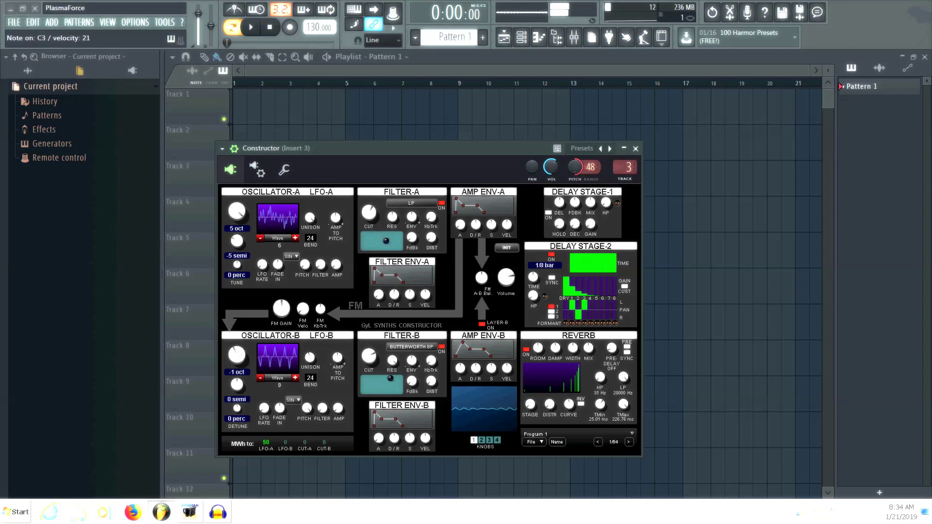
{"action": "left_click_drag", "start_coordinate": [389, 241], "coordinate": [387, 242]}
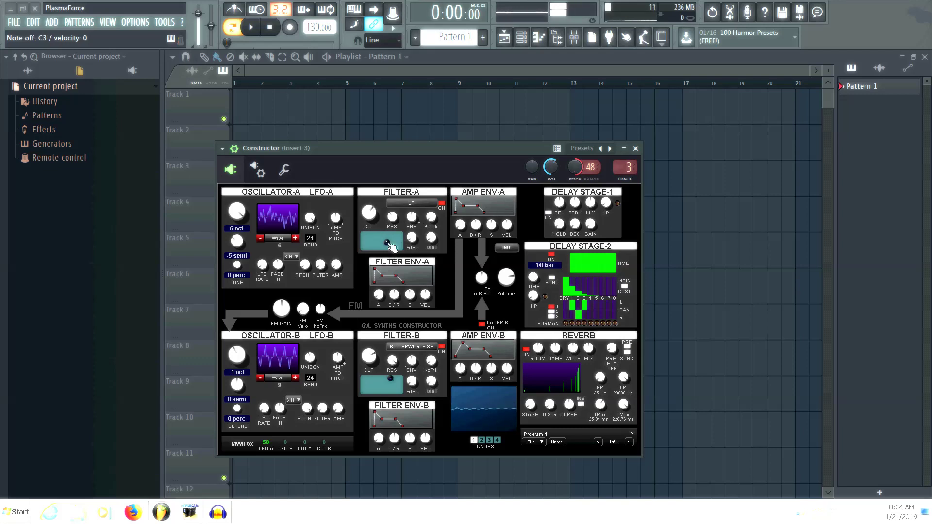
Step: Set oscillator A's octave to -2 and oscillator B's octave to 0
{"action": "left_click_drag", "start_coordinate": [237, 211], "coordinate": [237, 217]}
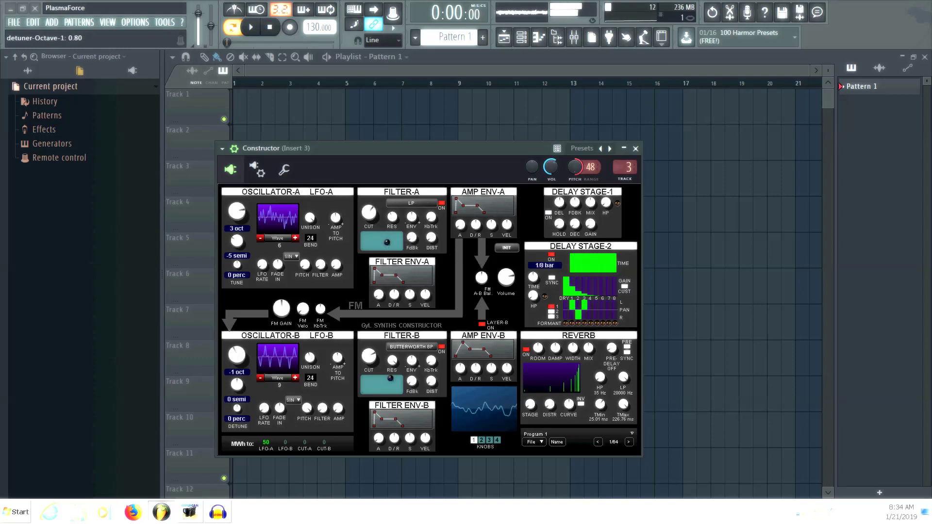
{"action": "left_click_drag", "start_coordinate": [236, 354], "coordinate": [237, 365]}
{"action": "left_click_drag", "start_coordinate": [378, 368], "coordinate": [378, 350]}
{"action": "left_click_drag", "start_coordinate": [237, 359], "coordinate": [236, 344]}
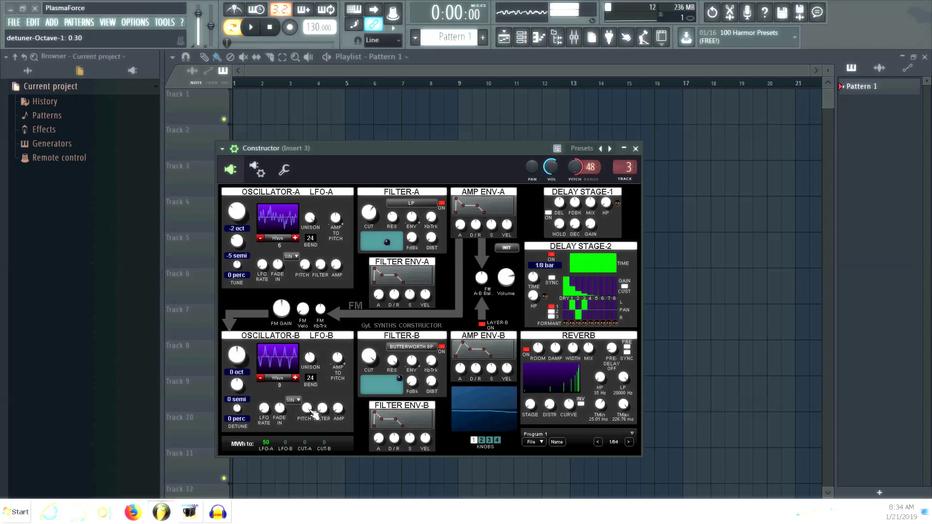
Step: Change Filter-B's type to MOOG-1 and set its cutoff to about 0.62
{"action": "left_click_drag", "start_coordinate": [371, 360], "coordinate": [370, 410]}
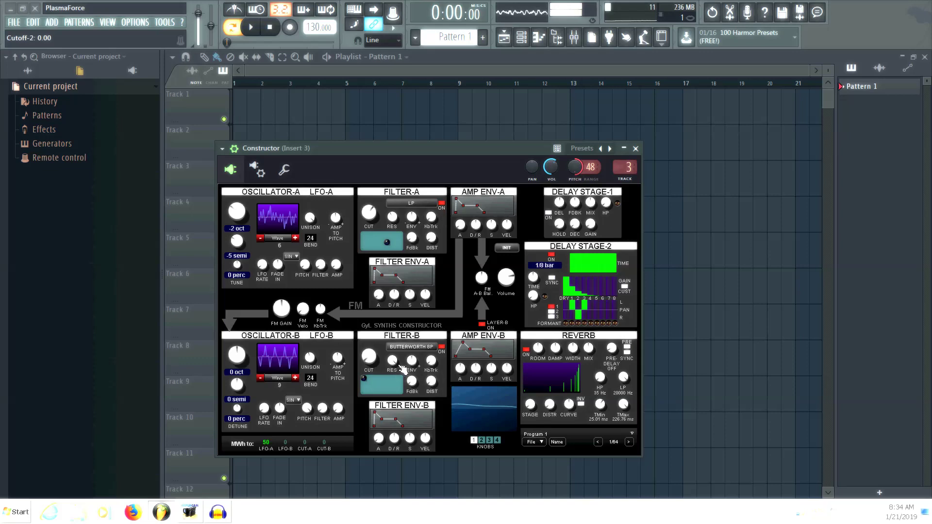
{"action": "left_click_drag", "start_coordinate": [392, 368], "coordinate": [369, 354]}
{"action": "left_click", "coordinate": [410, 348]}
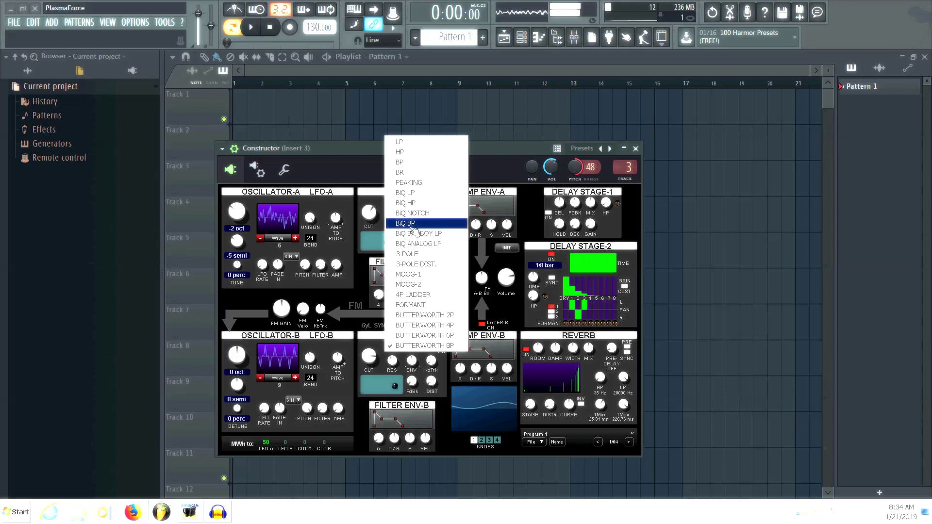
{"action": "left_click", "coordinate": [415, 275]}
{"action": "mouse_move", "coordinate": [368, 357]}
{"action": "left_mouse_down"}
{"action": "mouse_move", "coordinate": [368, 338]}
{"action": "mouse_move", "coordinate": [369, 349]}
{"action": "left_mouse_up"}
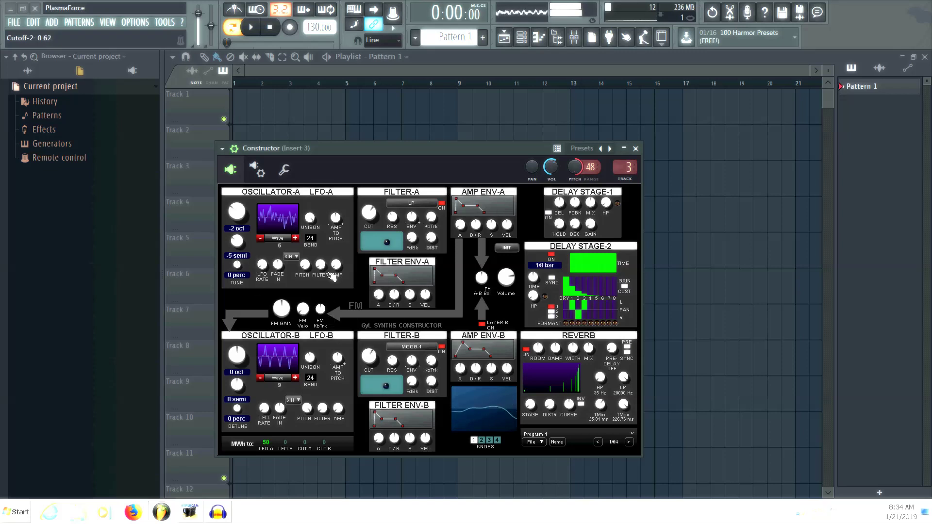
Step: Set oscillator A's octave to -5 and adjust Filter-B's cutoff to about 0.63
{"action": "left_click_drag", "start_coordinate": [238, 213], "coordinate": [238, 229]}
{"action": "left_click_drag", "start_coordinate": [369, 356], "coordinate": [368, 361]}
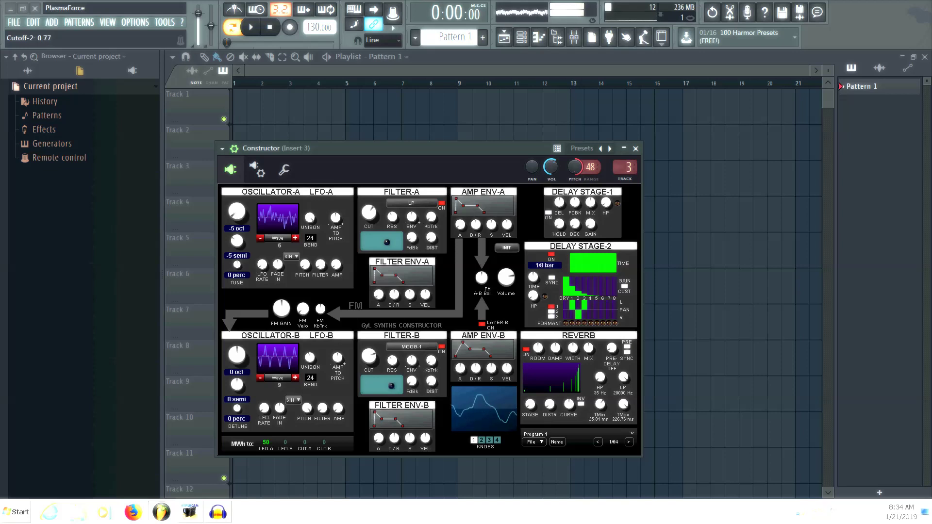
{"action": "left_click_drag", "start_coordinate": [369, 356], "coordinate": [369, 350]}
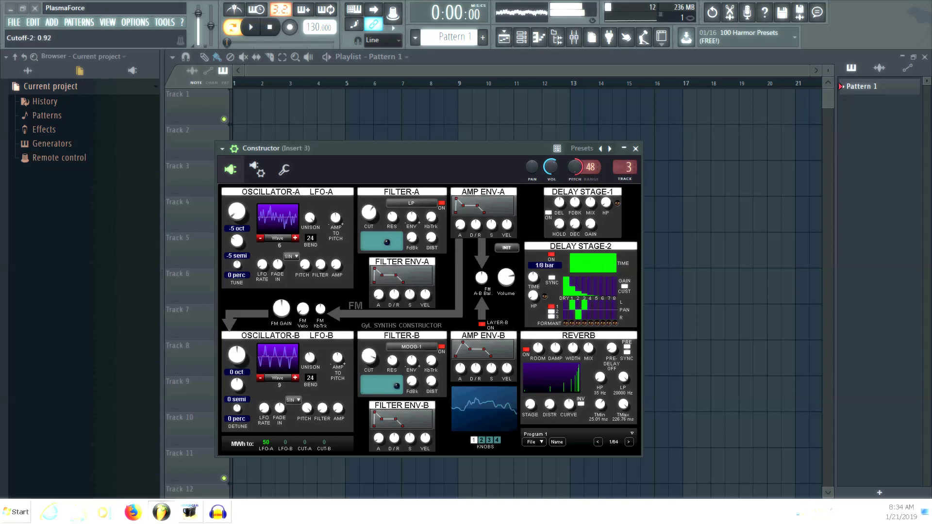
{"action": "left_click_drag", "start_coordinate": [398, 386], "coordinate": [386, 386]}
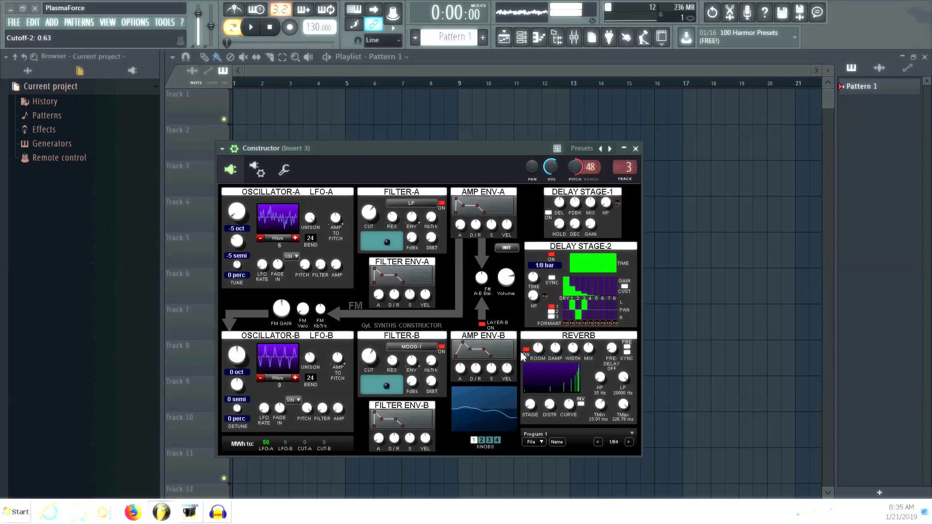
Step: Switch off the reverb and Delay Stage-2, then enable Delay Stage-1 and adjust its delay time
{"action": "left_click", "coordinate": [551, 255]}
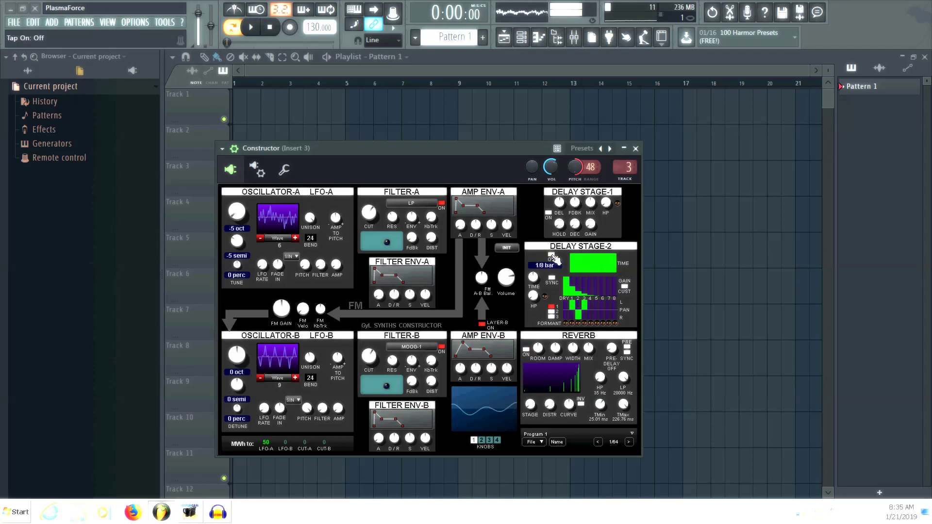
{"action": "left_click", "coordinate": [548, 212]}
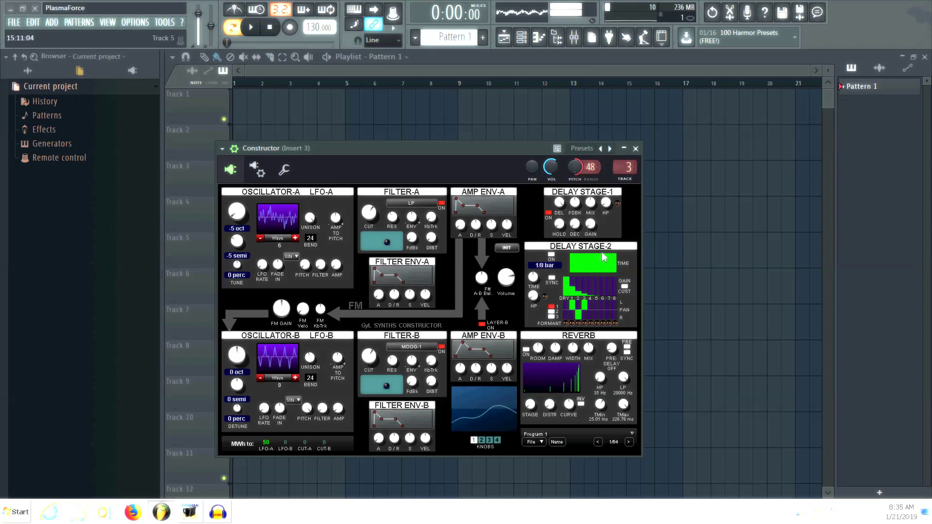
{"action": "left_click_drag", "start_coordinate": [562, 204], "coordinate": [562, 213]}
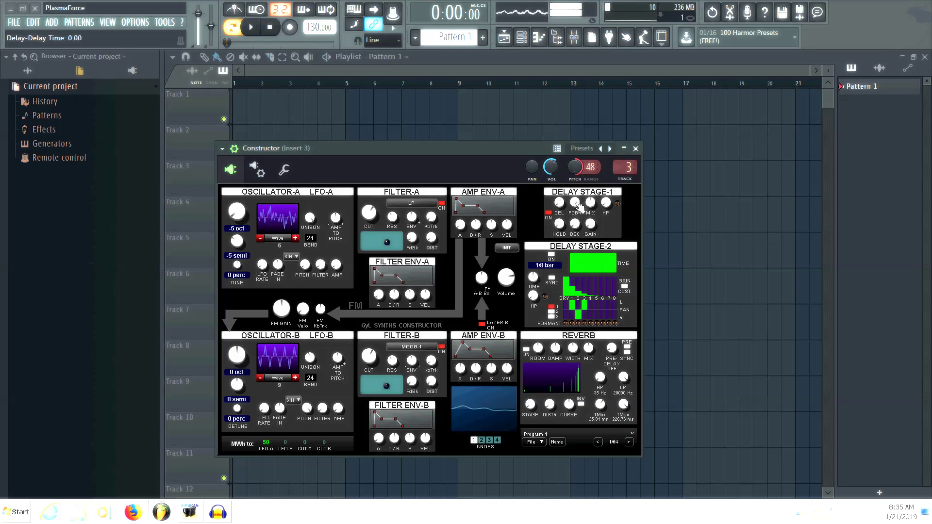
{"action": "left_click_drag", "start_coordinate": [560, 203], "coordinate": [559, 189]}
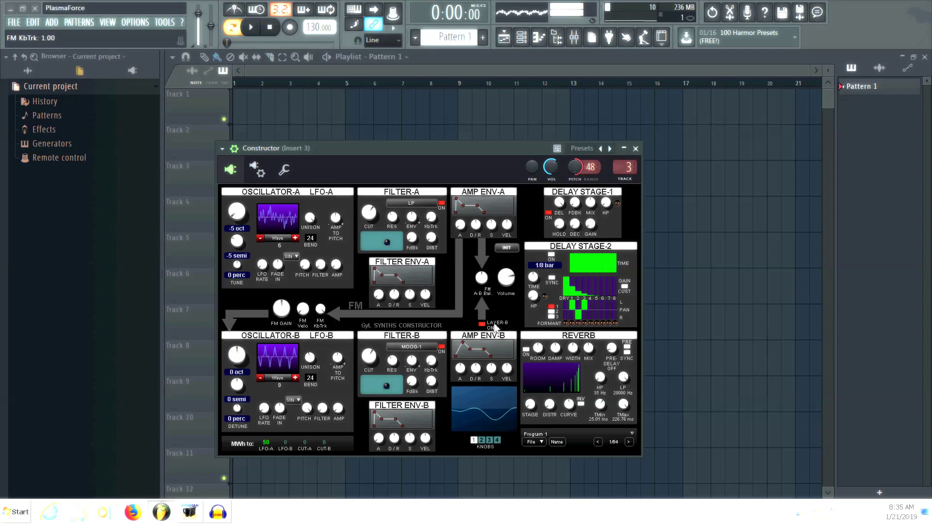
Step: Lower Filter-A's cutoff and set oscillator A to -2 octaves, 0 semitones and wave 10
{"action": "left_click_drag", "start_coordinate": [387, 242], "coordinate": [375, 242]}
{"action": "left_click_drag", "start_coordinate": [246, 214], "coordinate": [246, 208]}
{"action": "scroll", "coordinate": [237, 241], "scroll_direction": "up", "scroll_amount": 3}
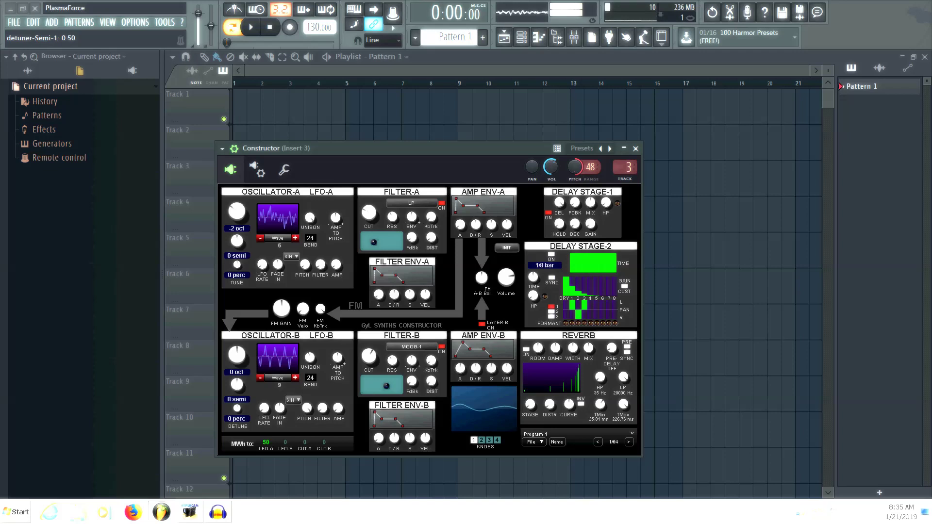
{"action": "scroll", "coordinate": [301, 238], "scroll_direction": "up", "scroll_amount": 4}
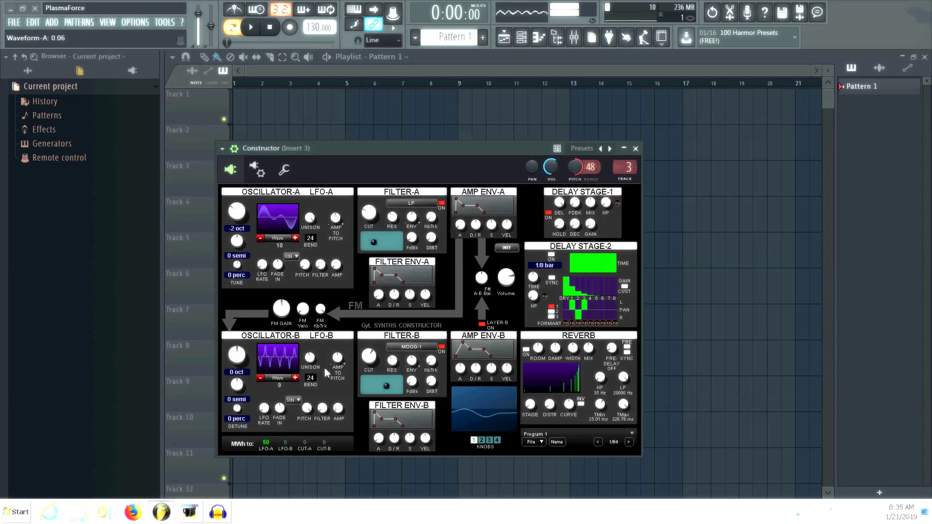
Step: Set oscillator B to wave 15 at 1 octave, Delay Stage-1's time to about 0.48 and Filter-B's cutoff to 1.00
{"action": "scroll", "coordinate": [297, 379], "scroll_direction": "up", "scroll_amount": 6}
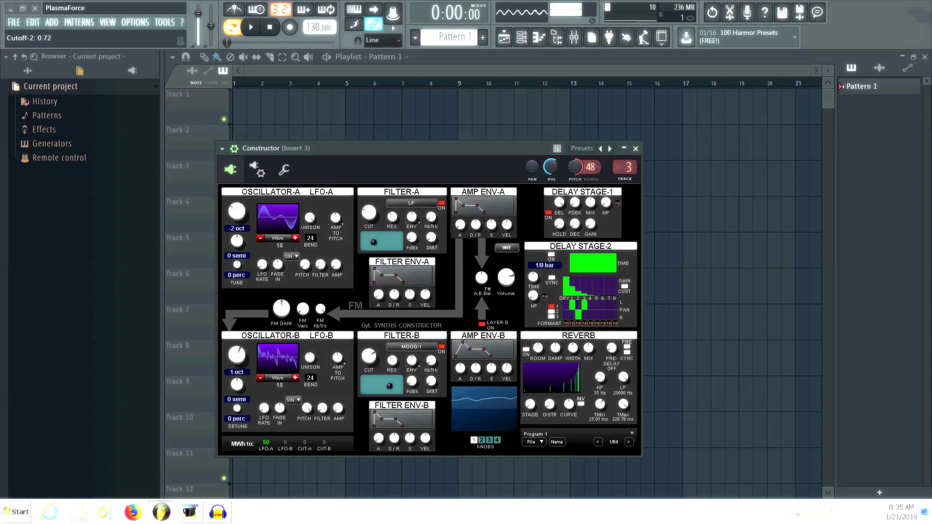
{"action": "left_click_drag", "start_coordinate": [390, 386], "coordinate": [372, 360]}
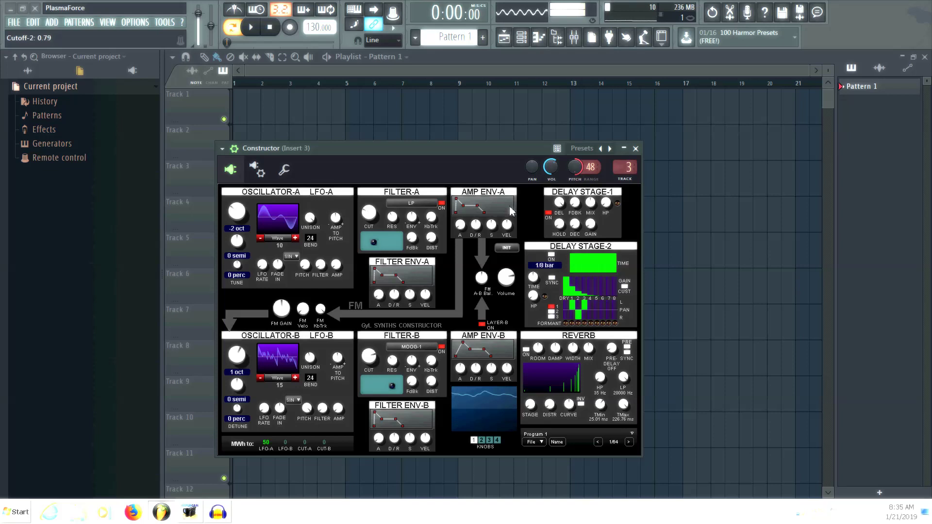
{"action": "left_click_drag", "start_coordinate": [560, 200], "coordinate": [561, 204]}
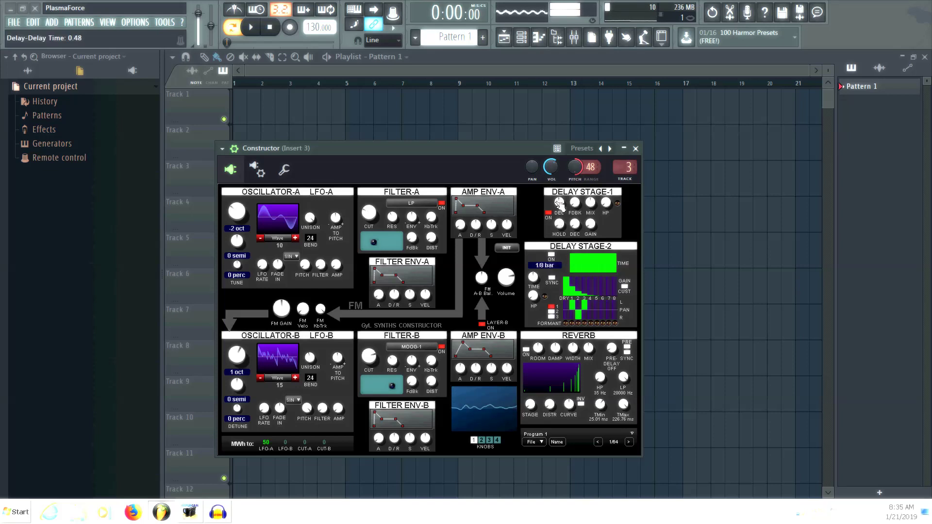
{"action": "left_click_drag", "start_coordinate": [392, 386], "coordinate": [381, 385]}
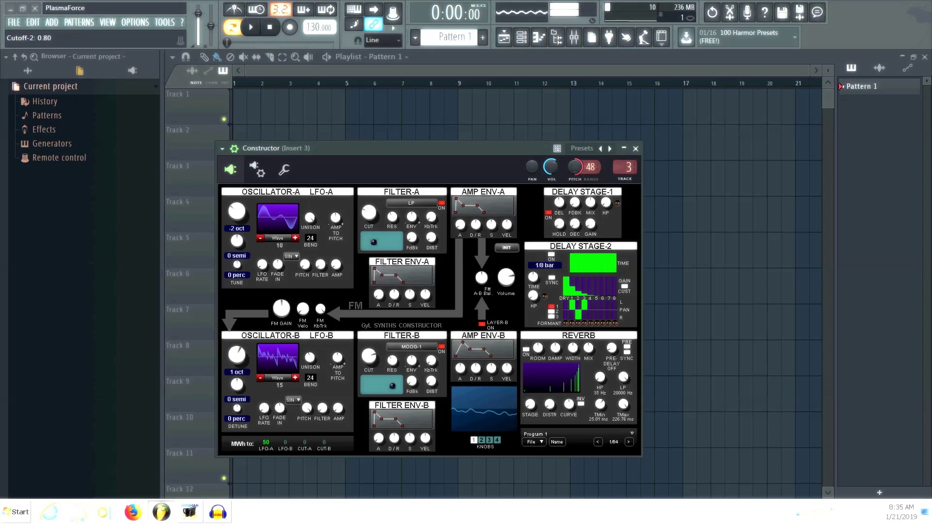
{"action": "left_click_drag", "start_coordinate": [397, 386], "coordinate": [399, 386]}
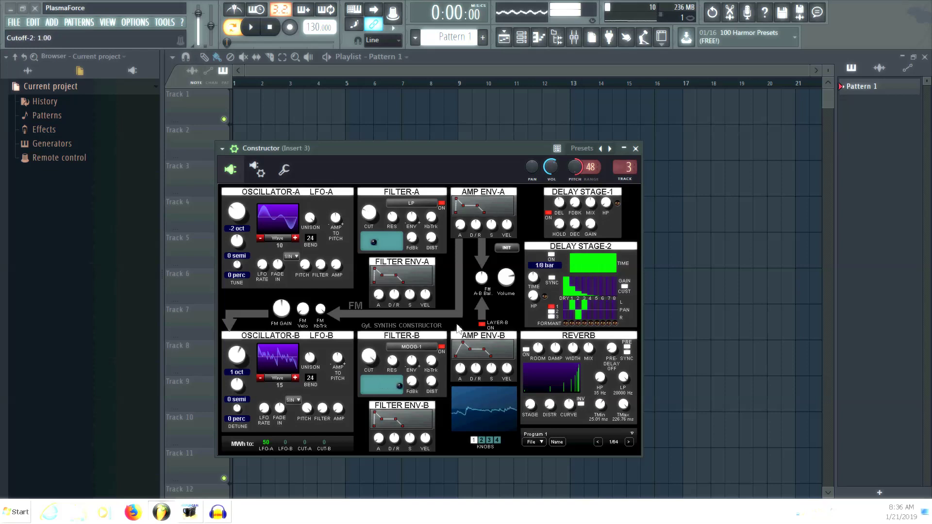
Step: Disable Delay Stage-1 and Filter-A, and set oscillator A's octave to -5 and oscillator B's octave to 0
{"action": "left_click", "coordinate": [547, 213]}
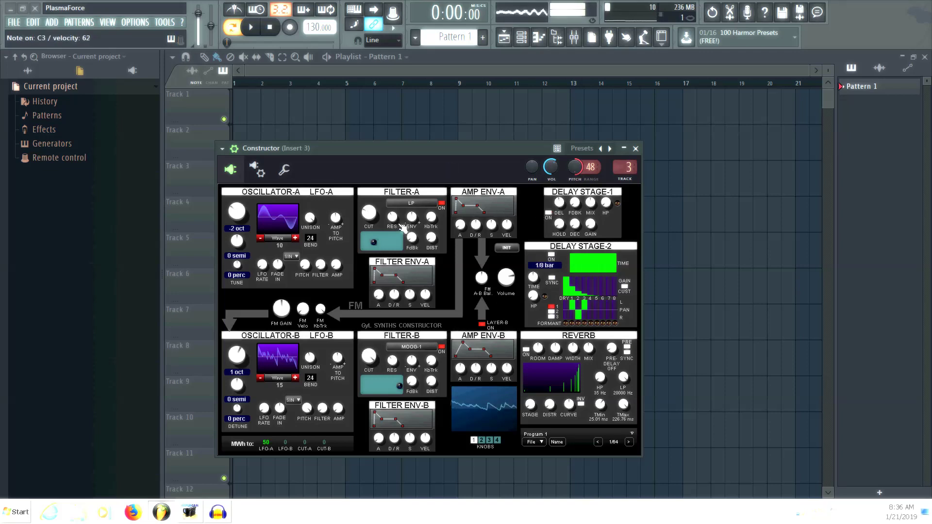
{"action": "left_click_drag", "start_coordinate": [236, 216], "coordinate": [239, 242]}
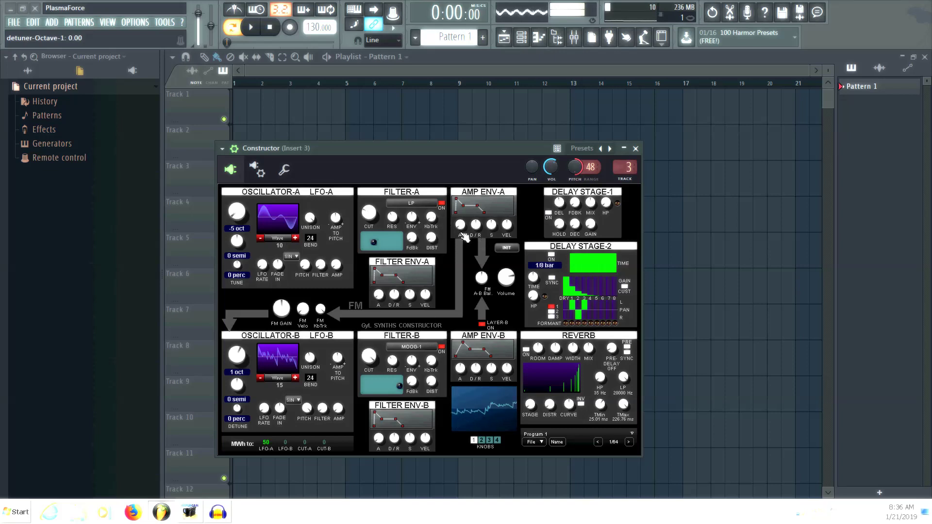
{"action": "left_click", "coordinate": [442, 204]}
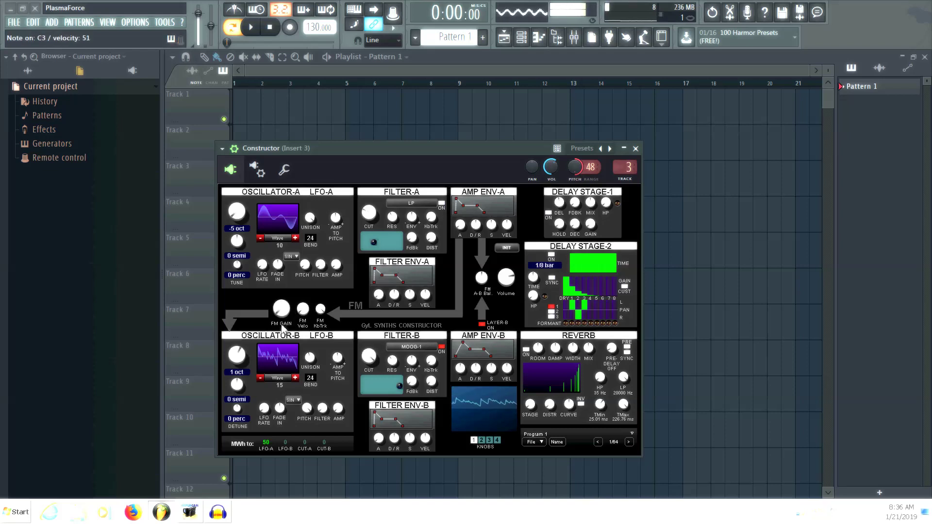
{"action": "left_click_drag", "start_coordinate": [241, 371], "coordinate": [241, 381]}
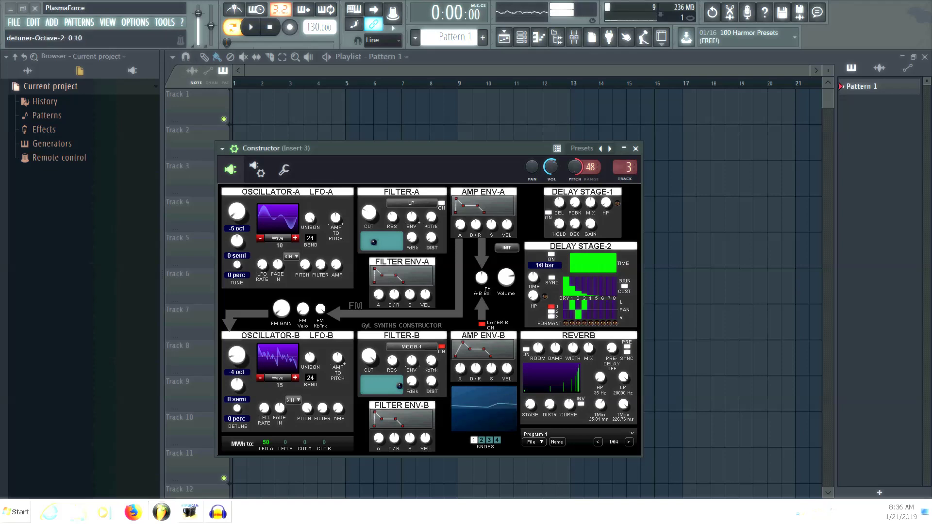
{"action": "left_click_drag", "start_coordinate": [241, 381], "coordinate": [242, 380]}
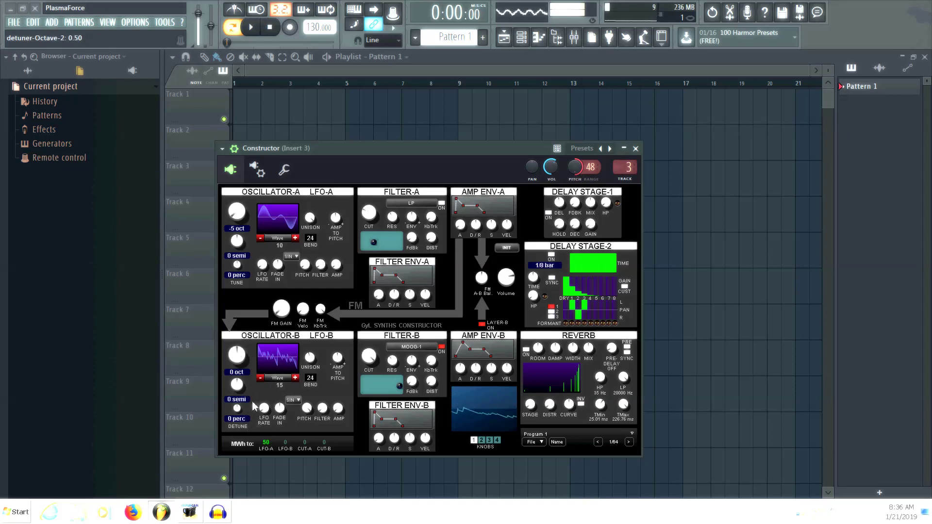
Step: Load the Program 2 preset into the synth
{"action": "left_click", "coordinate": [223, 149]}
{"action": "mouse_move", "coordinate": [237, 181]}
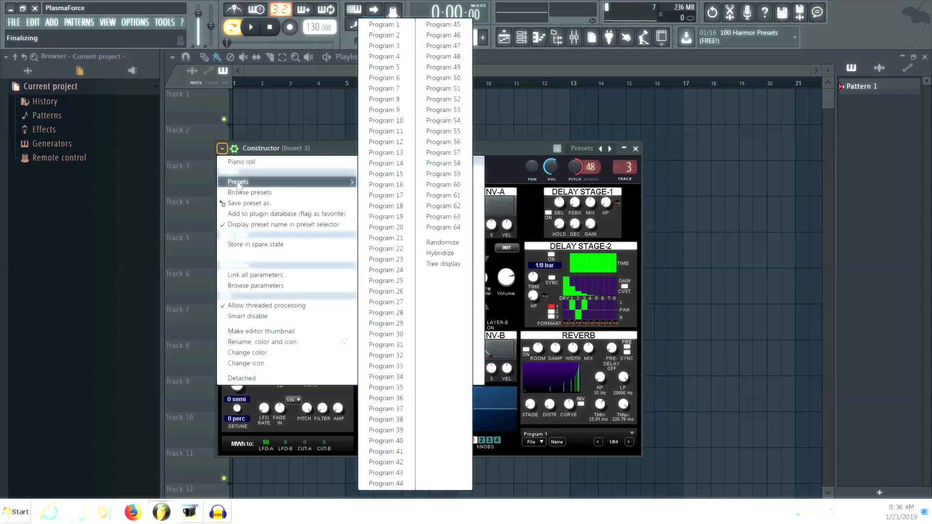
{"action": "left_click", "coordinate": [406, 40]}
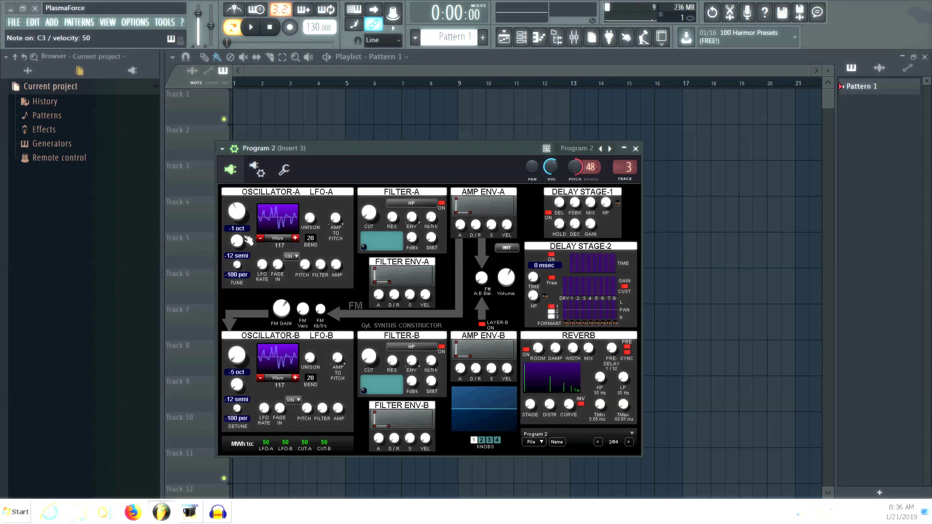
Step: Set oscillator A to wave 118 and 0 semitones, and oscillator B's octave to 0
{"action": "left_click", "coordinate": [294, 238]}
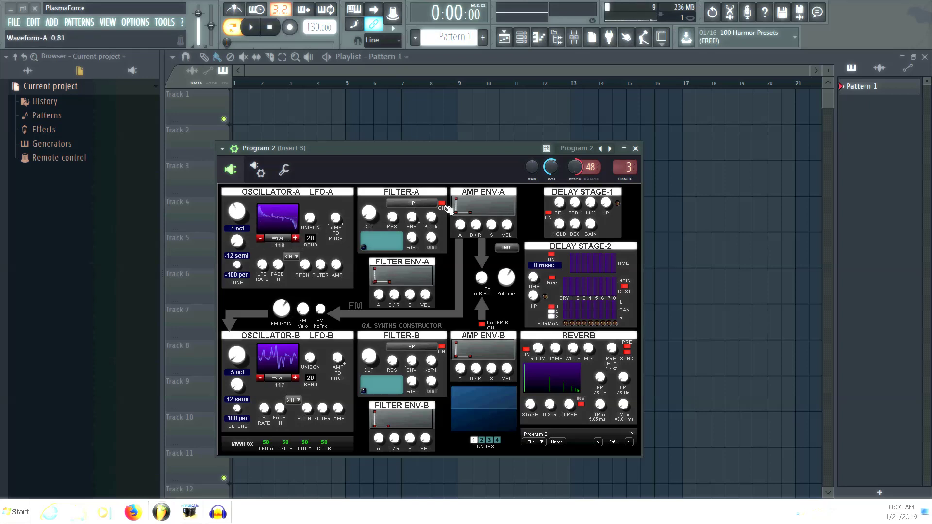
{"action": "left_click_drag", "start_coordinate": [241, 354], "coordinate": [241, 342]}
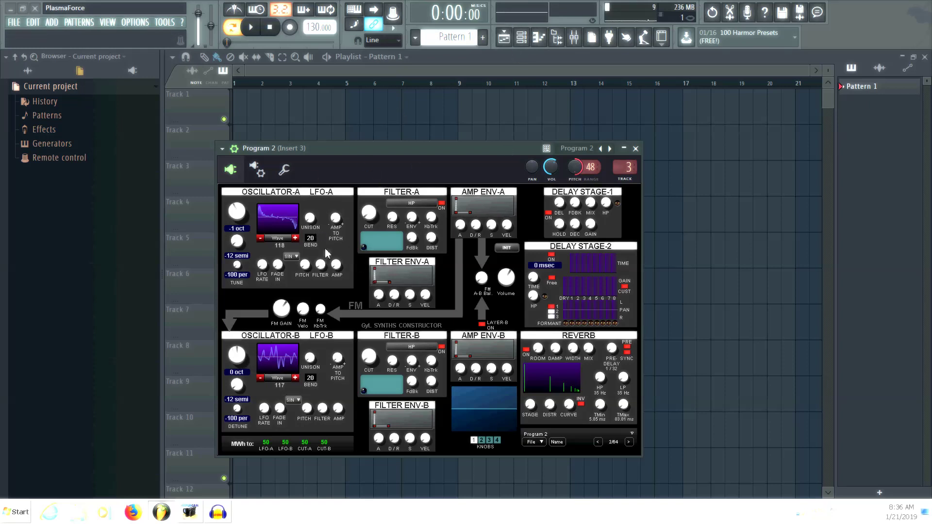
{"action": "left_click_drag", "start_coordinate": [241, 245], "coordinate": [241, 214]}
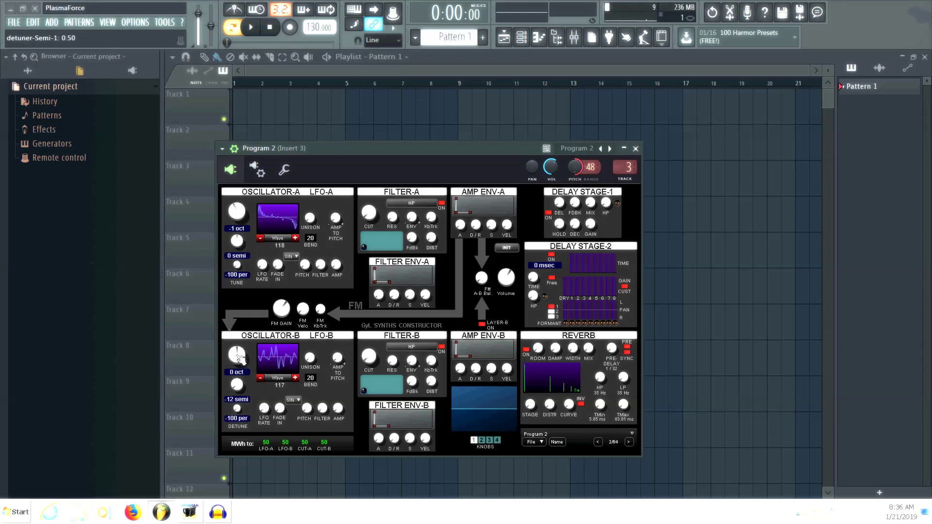
{"action": "scroll", "coordinate": [237, 384], "scroll_direction": "up", "scroll_amount": 7}
Step: Load the Program 1 preset and enable Filter-A as BIQ BP with a low cutoff and resonance at 1.00
{"action": "left_click", "coordinate": [601, 148]}
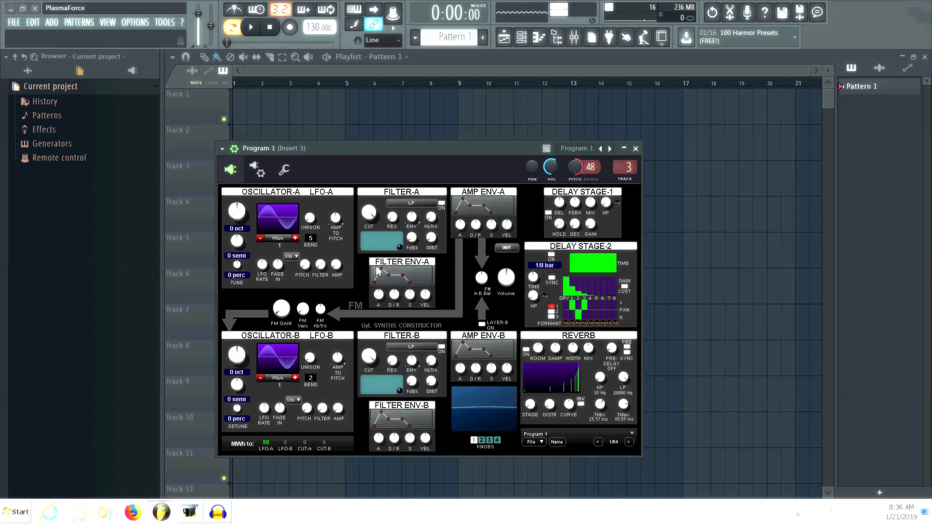
{"action": "left_click_drag", "start_coordinate": [375, 217], "coordinate": [392, 181]}
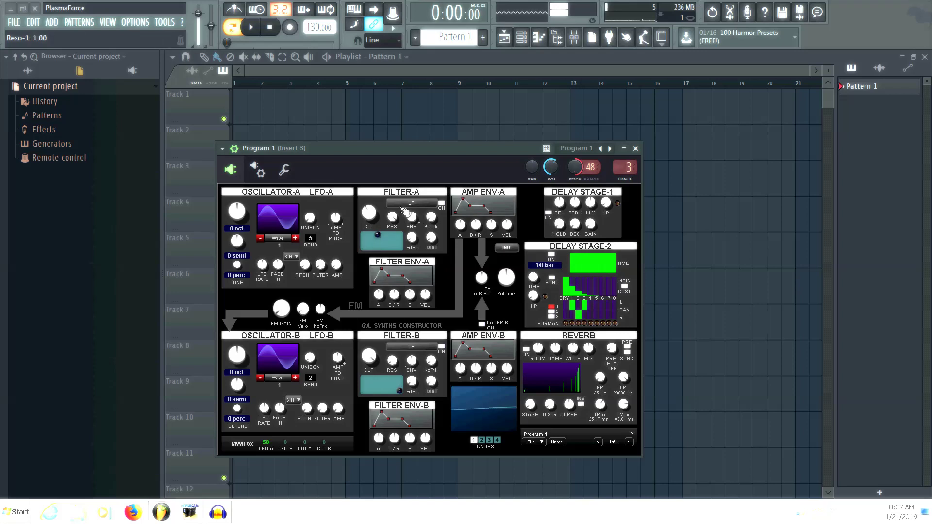
{"action": "left_click", "coordinate": [442, 204]}
{"action": "left_click", "coordinate": [411, 203]}
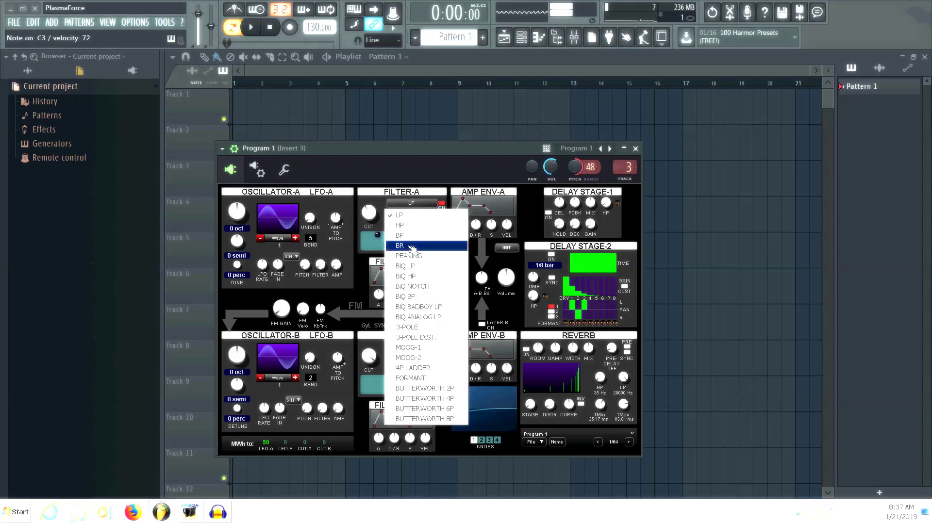
{"action": "left_click", "coordinate": [413, 297]}
{"action": "left_click_drag", "start_coordinate": [380, 235], "coordinate": [372, 234]}
Step: Change oscillator A's waveform to wave 6
{"action": "left_click", "coordinate": [295, 238]}
{"action": "left_click", "coordinate": [295, 238]}
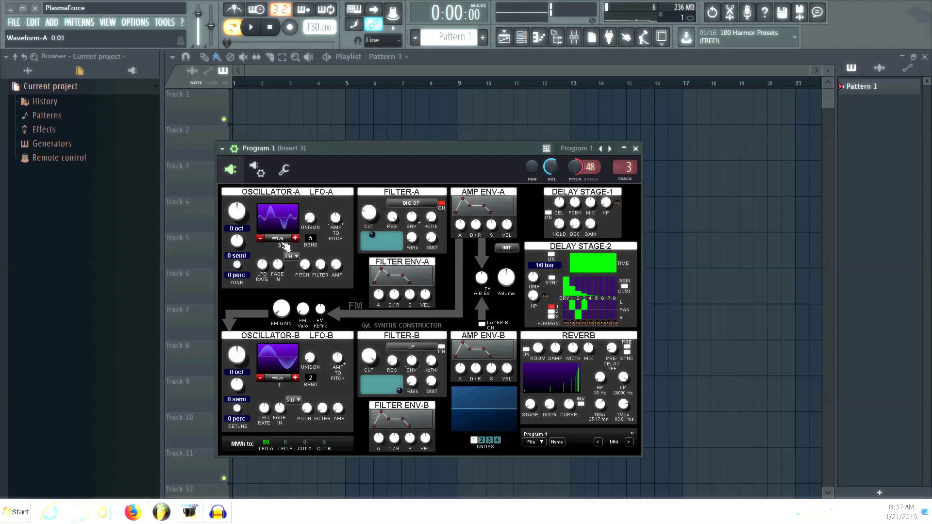
{"action": "left_click", "coordinate": [295, 238]}
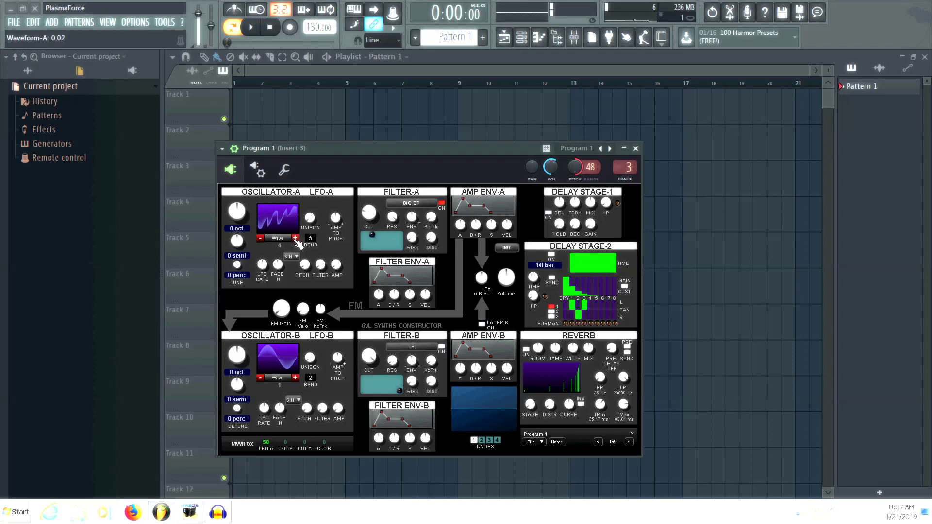
{"action": "double_click", "coordinate": [295, 238]}
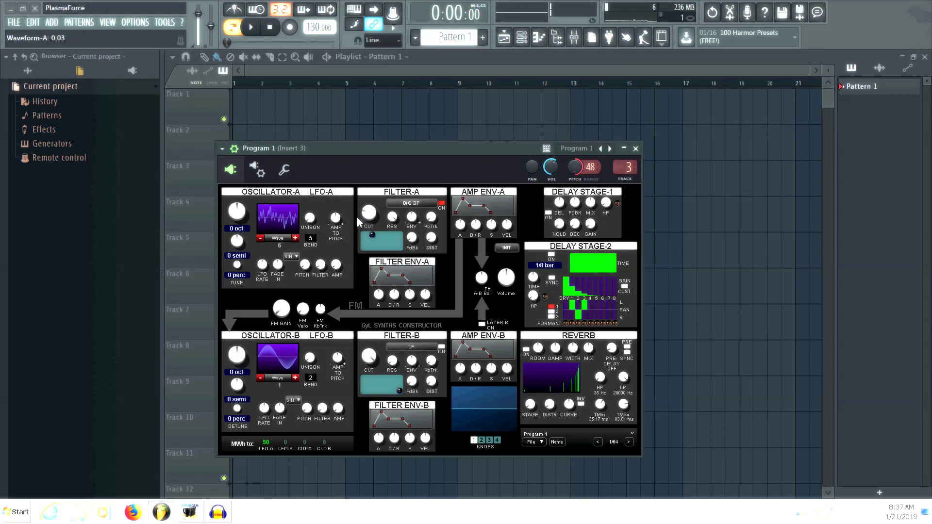
Step: Change oscillator B's waveform to wave 6 and set its octave to -2
{"action": "left_click", "coordinate": [295, 377]}
{"action": "double_click", "coordinate": [295, 378]}
{"action": "left_click", "coordinate": [296, 378]}
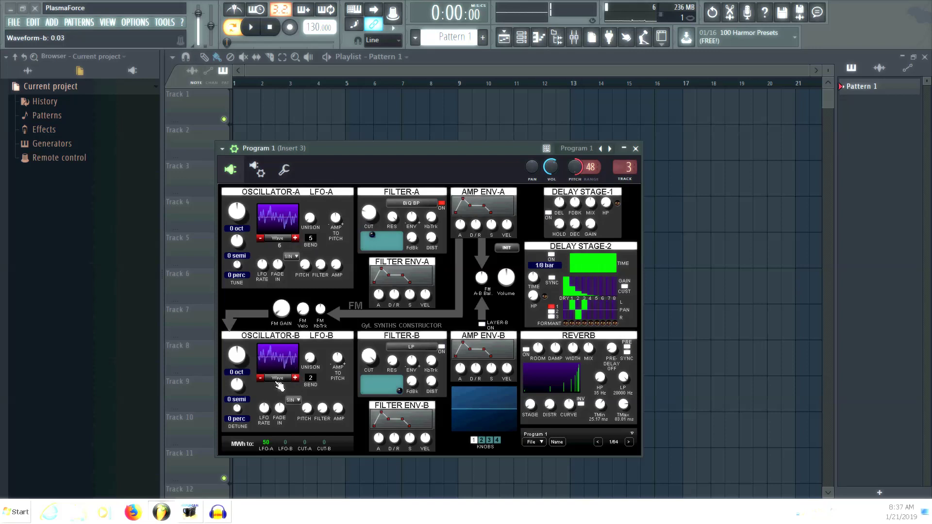
{"action": "left_click_drag", "start_coordinate": [238, 357], "coordinate": [237, 364]}
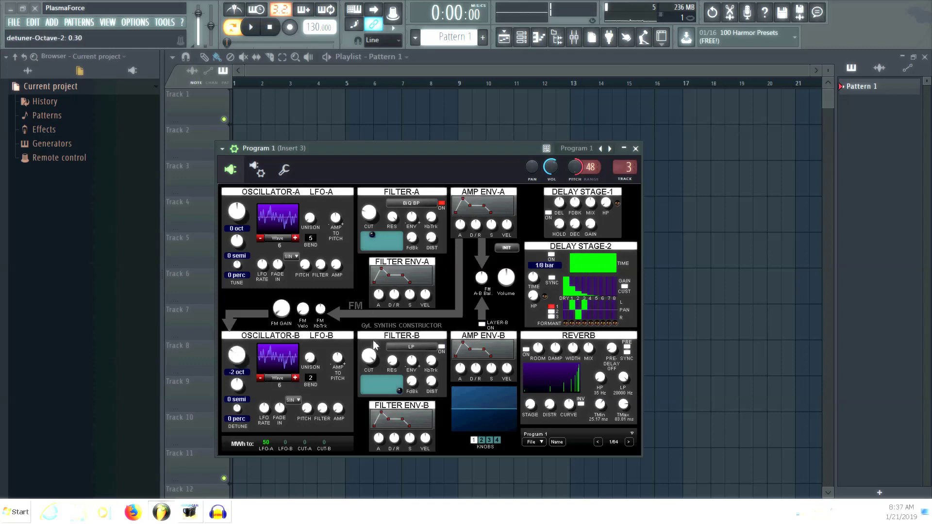
Step: Turn on Layer-B and the reverb with its mix at about 0.17, and raise Filter-A's cutoff to about 0.35
{"action": "left_click", "coordinate": [482, 325]}
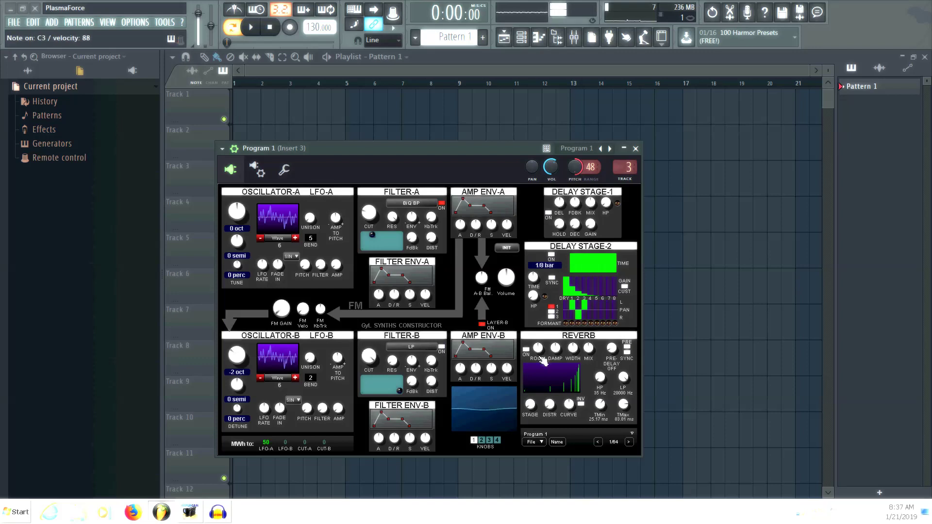
{"action": "left_click", "coordinate": [526, 349]}
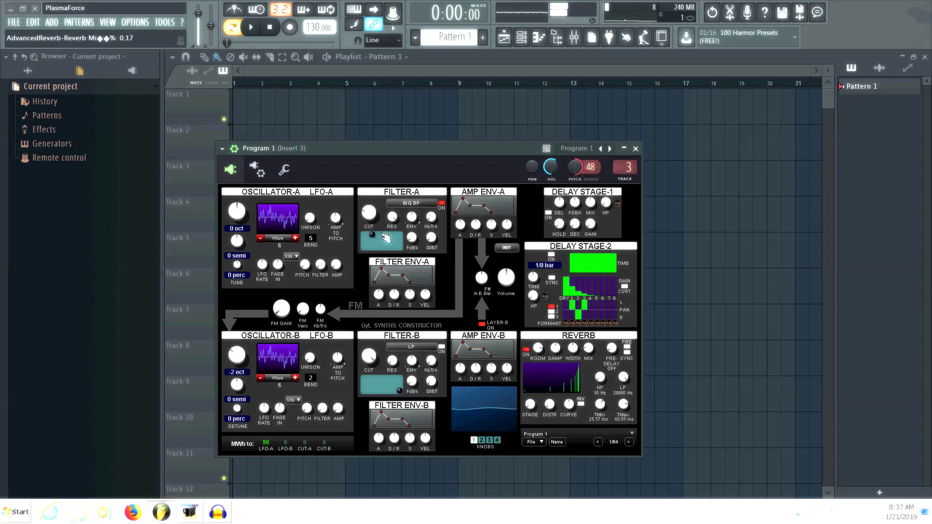
{"action": "left_click_drag", "start_coordinate": [369, 212], "coordinate": [369, 207]}
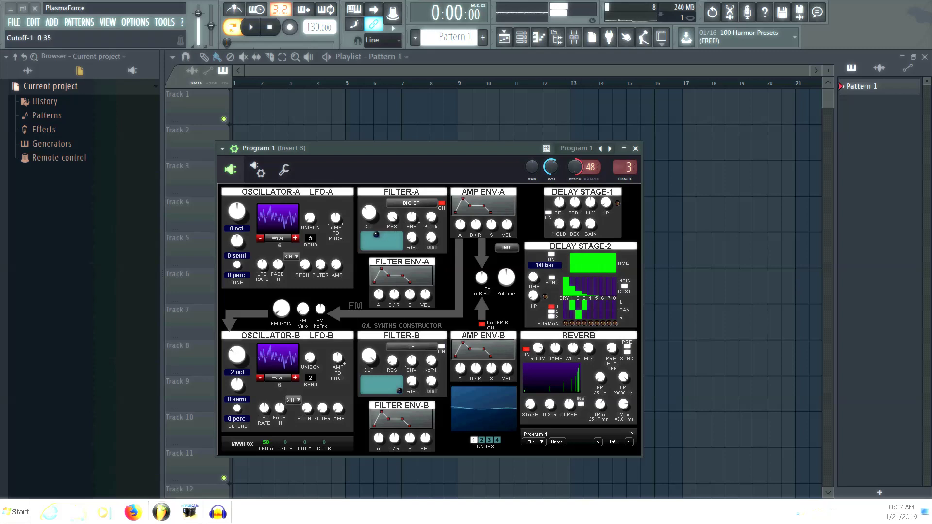
Step: Enable Filter-B with the FORMANT type and lower its cutoff to near the middle of its range
{"action": "left_click", "coordinate": [411, 347]}
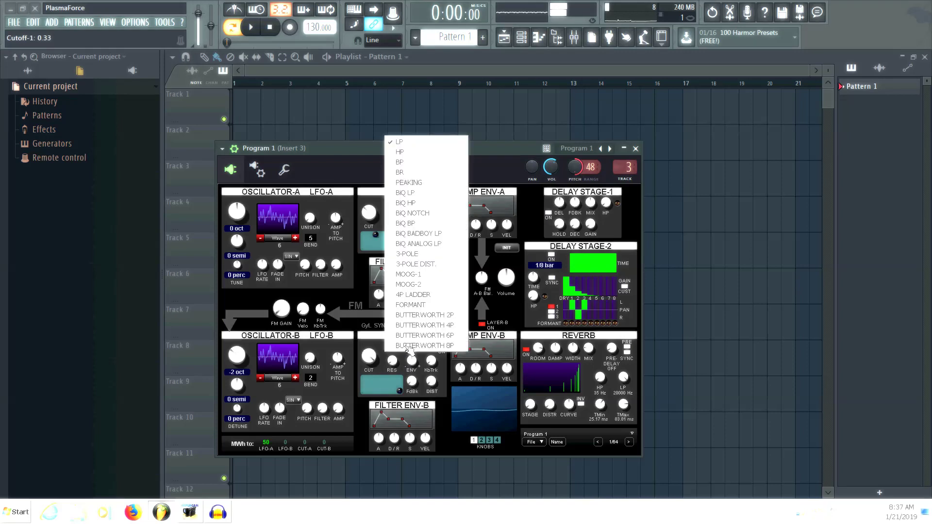
{"action": "left_click", "coordinate": [412, 305]}
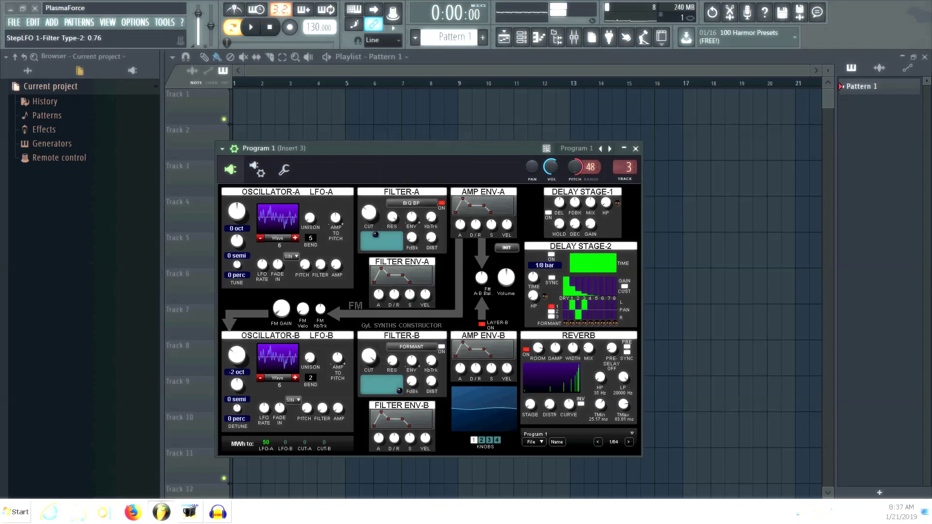
{"action": "left_click_drag", "start_coordinate": [369, 356], "coordinate": [369, 369]}
{"action": "left_click", "coordinate": [443, 348]}
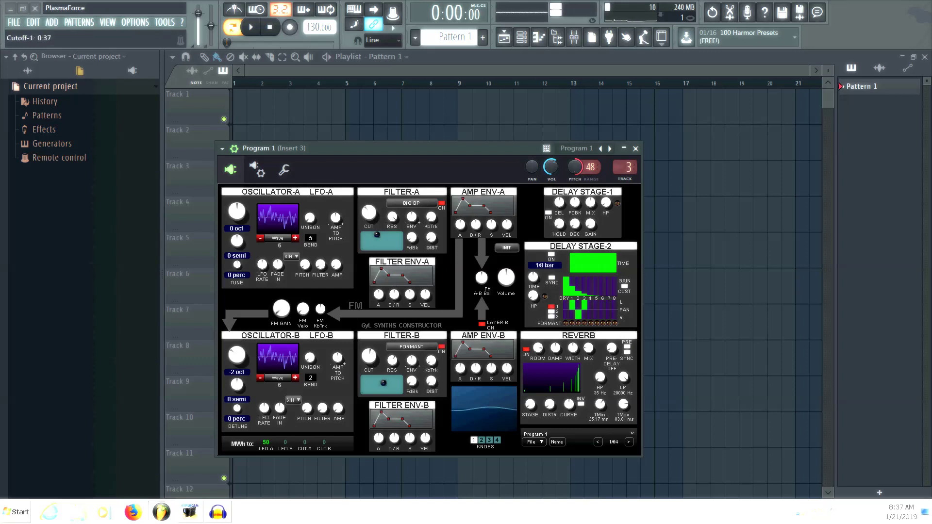
Step: Set oscillator B's LFO rate to 0.06 and readjust both cutoffs, Filter-A's near the top of its range and Filter-B's about two thirds up
{"action": "mouse_move", "coordinate": [369, 212]}
{"action": "left_mouse_down"}
{"action": "mouse_move", "coordinate": [369, 194]}
{"action": "mouse_move", "coordinate": [369, 224]}
{"action": "left_mouse_up"}
{"action": "left_click_drag", "start_coordinate": [368, 355], "coordinate": [369, 345]}
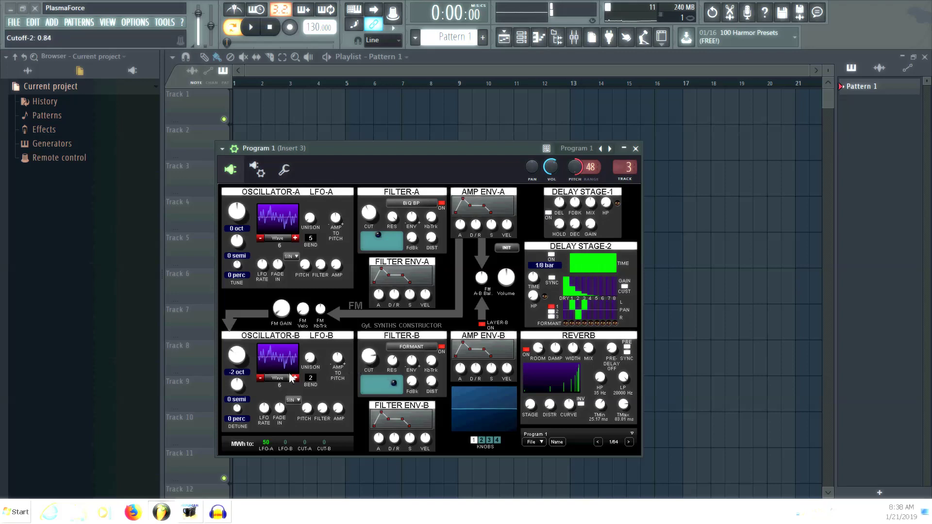
{"action": "left_click_drag", "start_coordinate": [266, 411], "coordinate": [266, 418]}
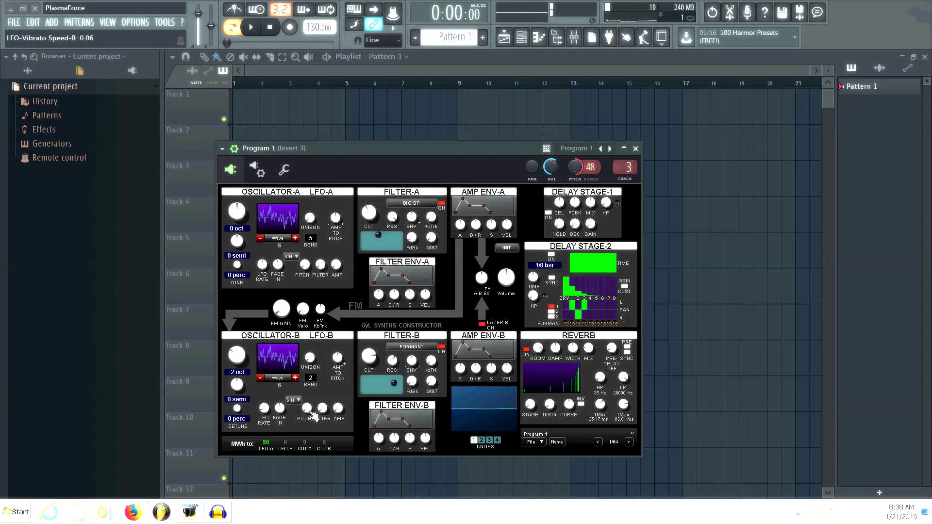
{"action": "left_click_drag", "start_coordinate": [369, 357], "coordinate": [369, 366]}
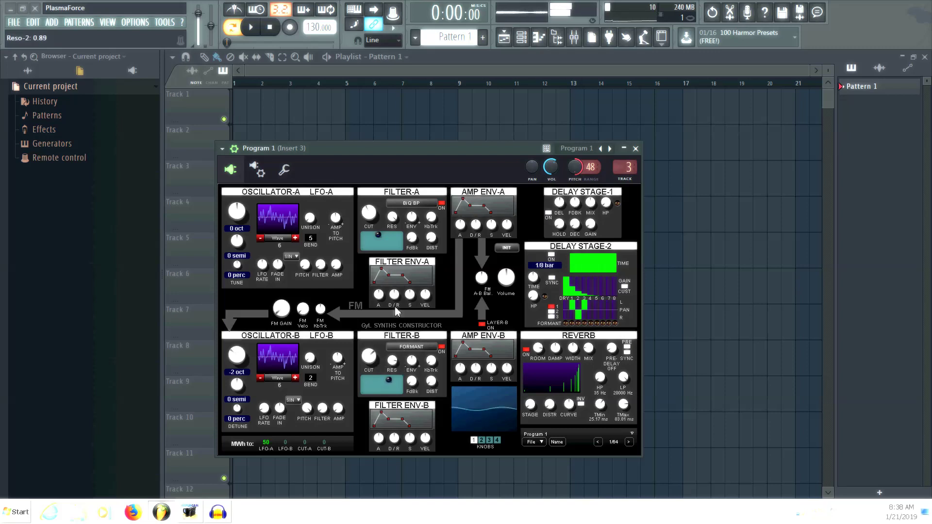
{"action": "left_click_drag", "start_coordinate": [370, 212], "coordinate": [370, 206]}
Step: Set oscillator A to wave 9 at -1 octave and oscillator B to wave 7, and lower Filter-A's cutoff to below mid-range
{"action": "left_click_drag", "start_coordinate": [240, 209], "coordinate": [241, 216]}
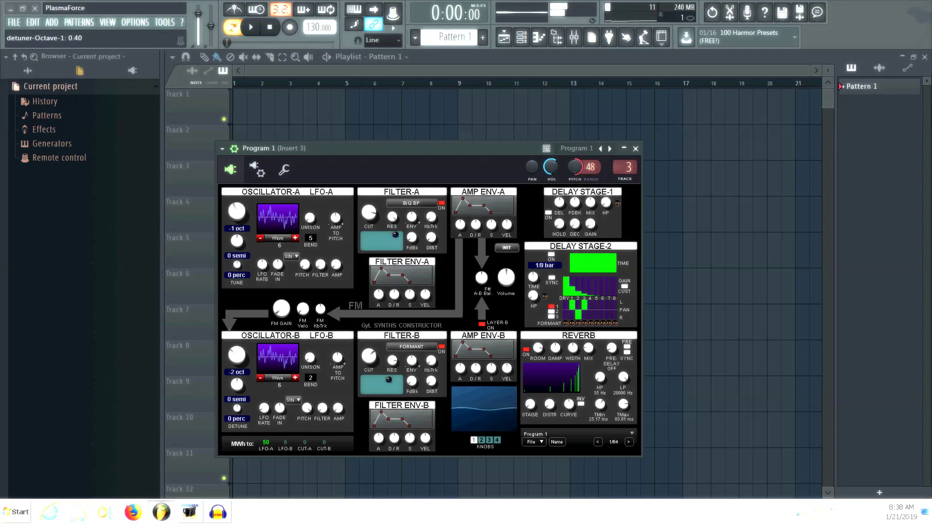
{"action": "left_click", "coordinate": [295, 238]}
{"action": "left_click", "coordinate": [295, 238]}
{"action": "left_click", "coordinate": [295, 237]}
{"action": "left_click", "coordinate": [296, 378]}
{"action": "left_click_drag", "start_coordinate": [375, 212], "coordinate": [375, 219]}
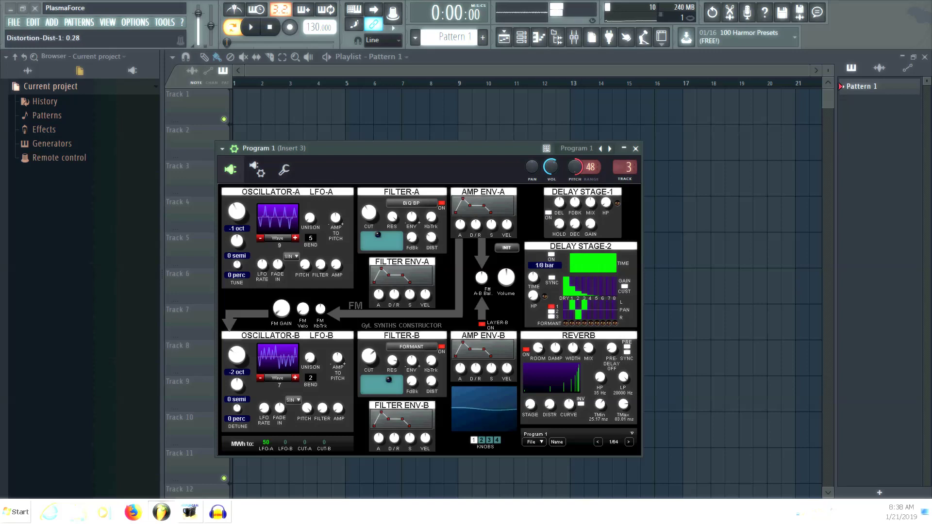
Step: Sweep Filter-B's cutoff down to 0.00 and back up to about 0.7, and set oscillator B's octave to 0
{"action": "left_click_drag", "start_coordinate": [372, 360], "coordinate": [373, 352]}
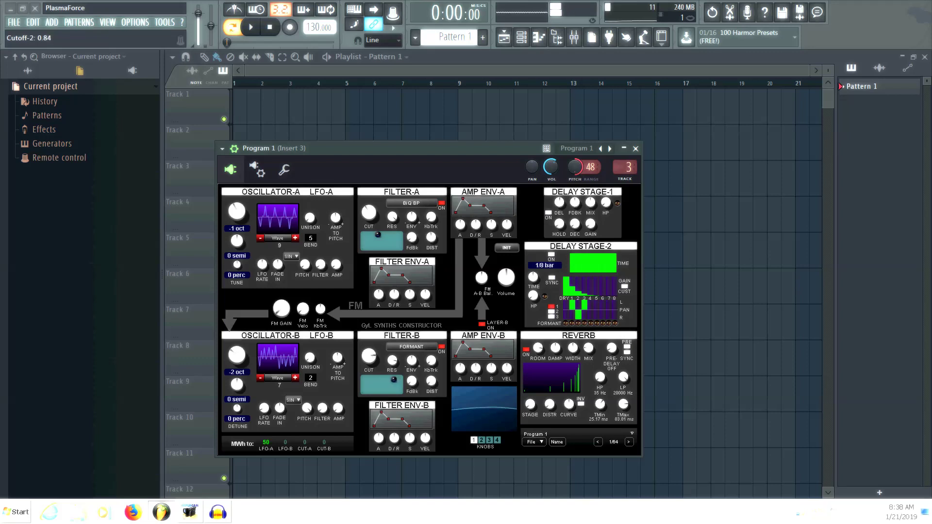
{"action": "left_click_drag", "start_coordinate": [369, 350], "coordinate": [370, 374]}
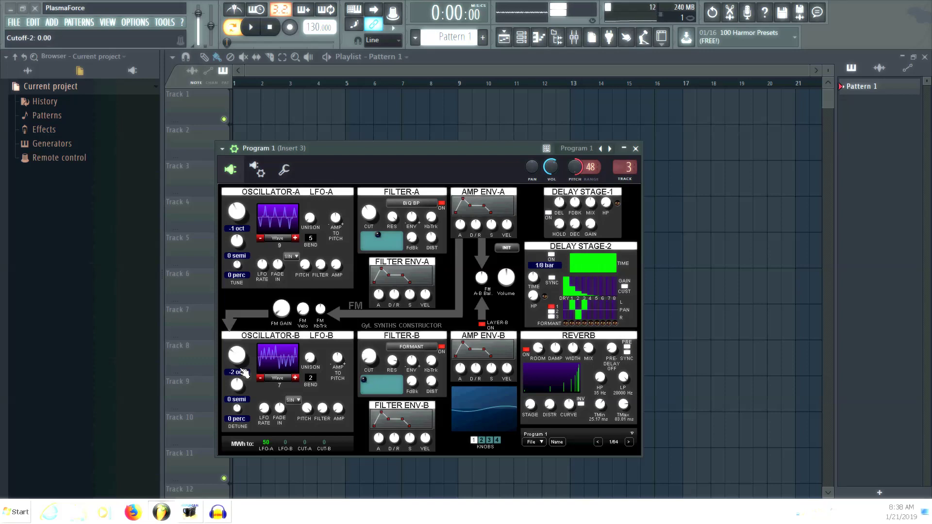
{"action": "left_click_drag", "start_coordinate": [364, 359], "coordinate": [369, 337]}
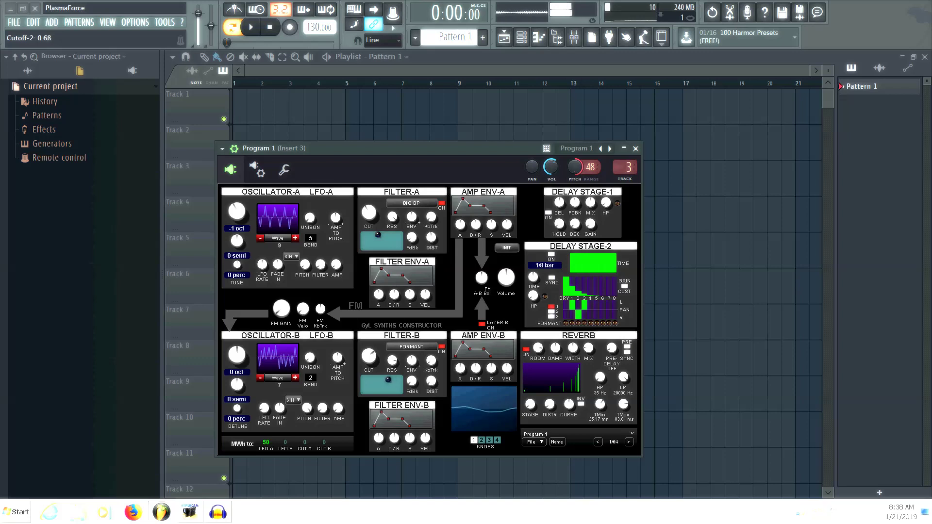
{"action": "left_click_drag", "start_coordinate": [371, 360], "coordinate": [371, 358]}
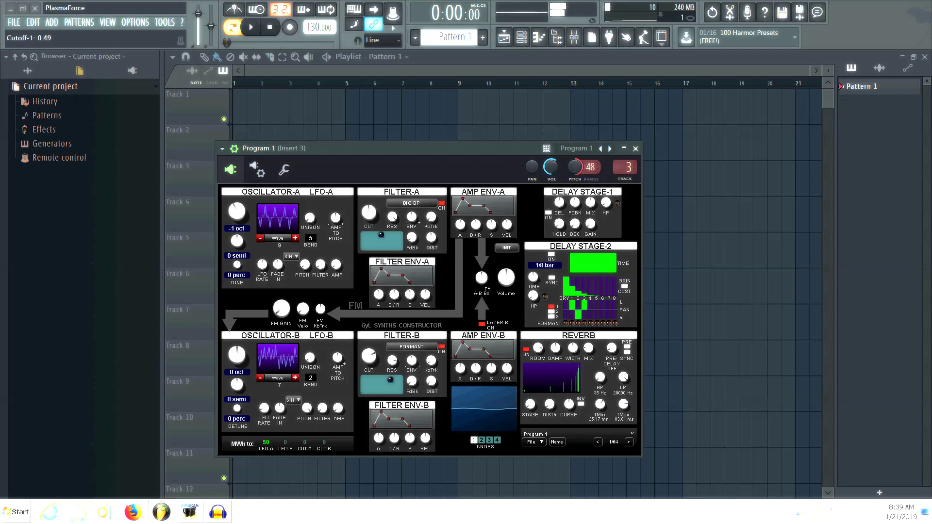
Step: Set oscillator A to wave 10 at -2 octaves and oscillator B's octave to 1, readjusting Filter-A's cutoff
{"action": "mouse_move", "coordinate": [368, 212]}
{"action": "left_mouse_down"}
{"action": "mouse_move", "coordinate": [369, 202]}
{"action": "mouse_move", "coordinate": [369, 226]}
{"action": "left_mouse_up"}
{"action": "left_click", "coordinate": [294, 238]}
{"action": "left_click_drag", "start_coordinate": [237, 212], "coordinate": [236, 219]}
{"action": "left_click", "coordinate": [237, 350]}
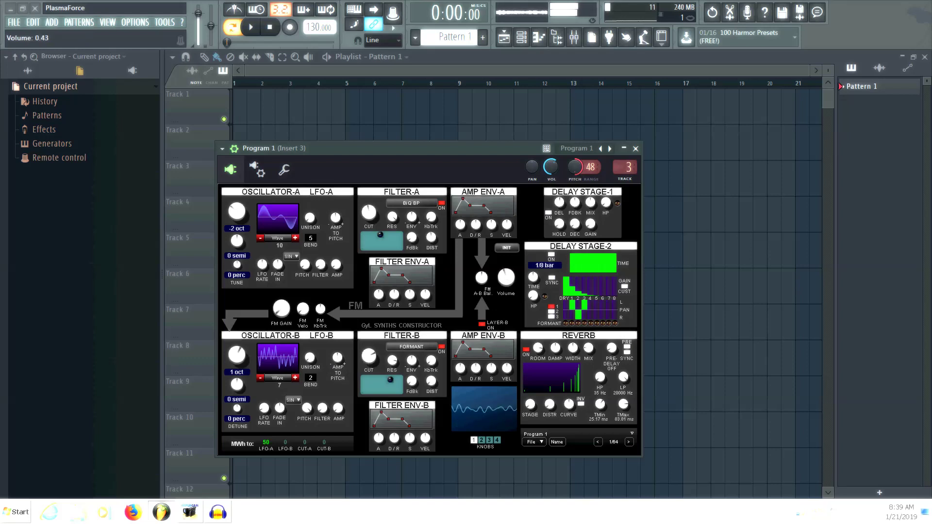
Step: Raise Filter-B's cutoff to 1.00, switch the filter to BIQ LP, and lower its cutoff to below mid-range
{"action": "left_click_drag", "start_coordinate": [389, 379], "coordinate": [368, 325]}
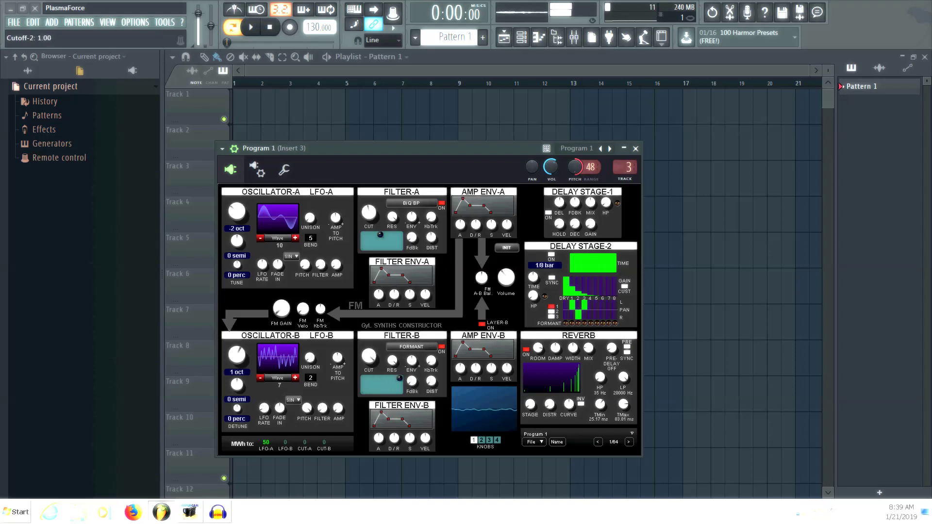
{"action": "left_click", "coordinate": [398, 347]}
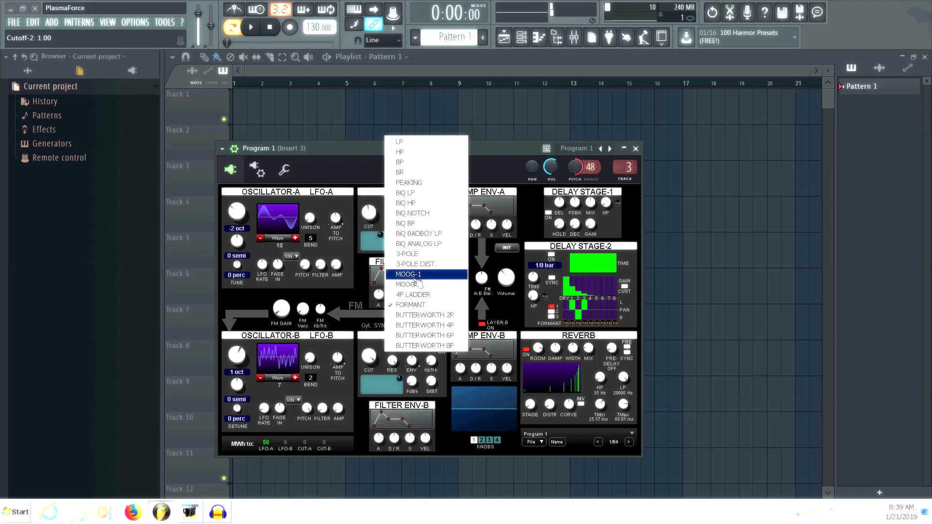
{"action": "left_click", "coordinate": [408, 193]}
{"action": "left_click_drag", "start_coordinate": [399, 378], "coordinate": [381, 378]}
Step: Set oscillator A to wave 11 at 1 octave, and sweep Filter-A's cutoff up and back to about 0.45
{"action": "left_click_drag", "start_coordinate": [380, 235], "coordinate": [400, 235]}
{"action": "left_click_drag", "start_coordinate": [236, 209], "coordinate": [236, 192]}
{"action": "left_click", "coordinate": [295, 237]}
{"action": "left_click_drag", "start_coordinate": [399, 235], "coordinate": [382, 235]}
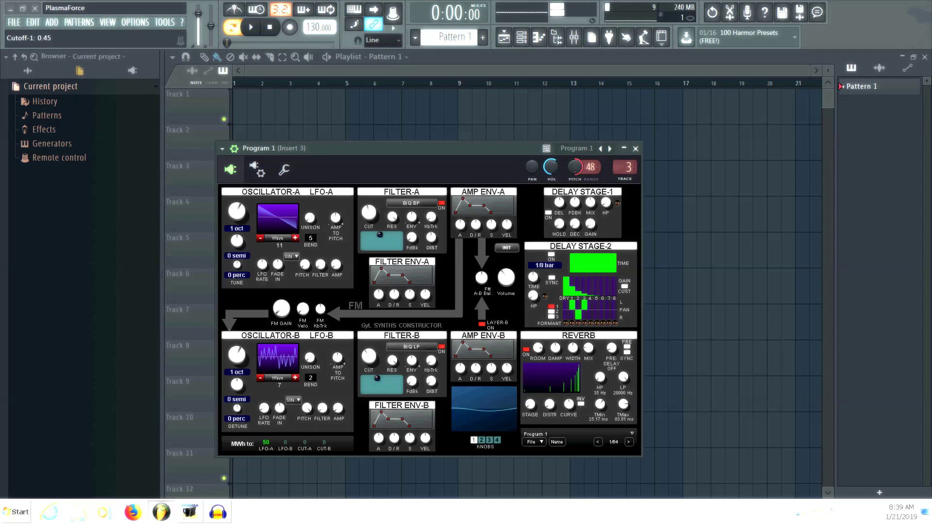
Step: Adjust LFO-A's filter depth and set its rate to 0.00, and change oscillator B's waveform to wave 9
{"action": "left_click_drag", "start_coordinate": [319, 265], "coordinate": [319, 260]}
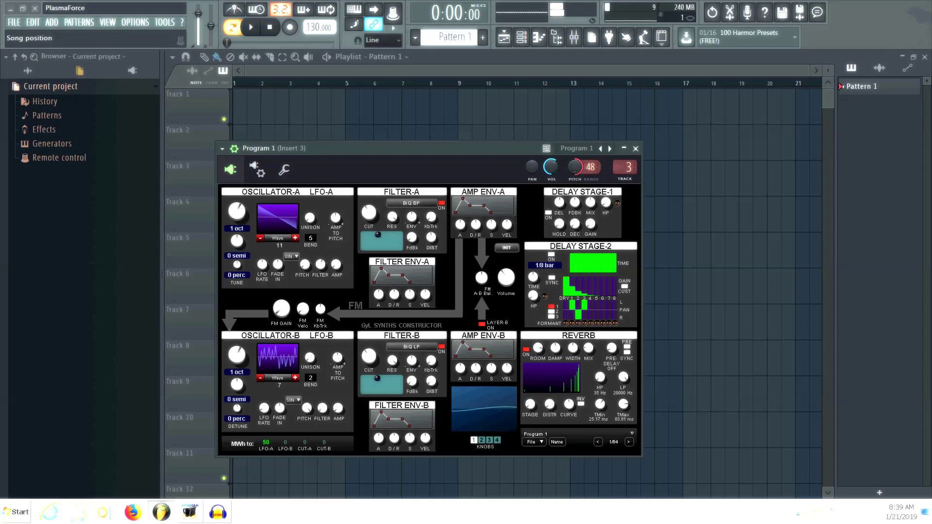
{"action": "left_click_drag", "start_coordinate": [262, 265], "coordinate": [262, 261]}
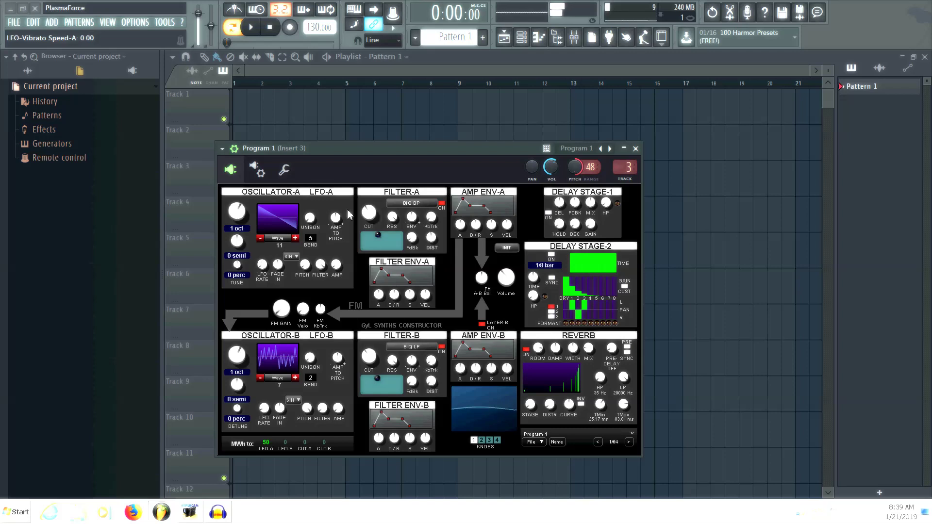
{"action": "left_click", "coordinate": [295, 378]}
{"action": "left_click", "coordinate": [296, 378]}
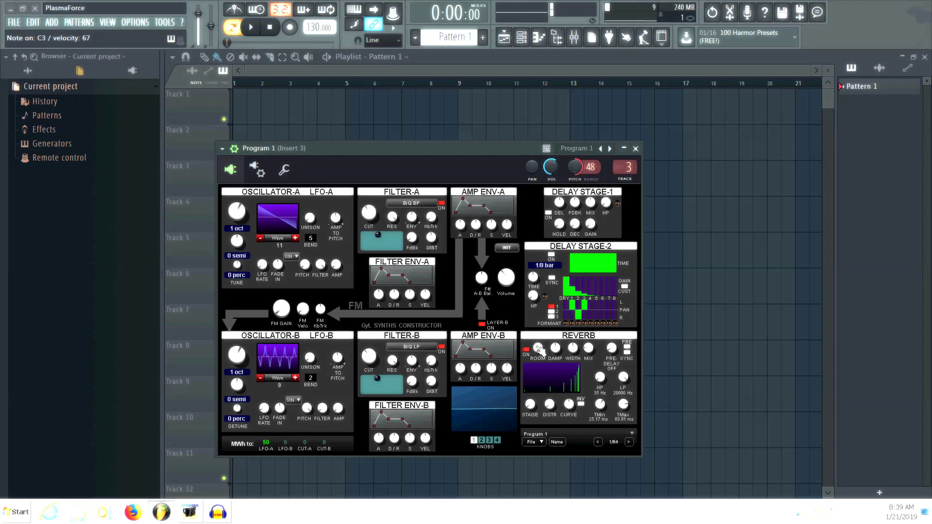
Step: Turn off the reverb and readjust the cutoffs, Filter-A's slightly lower and Filter-B's at 0.94
{"action": "left_click", "coordinate": [526, 349]}
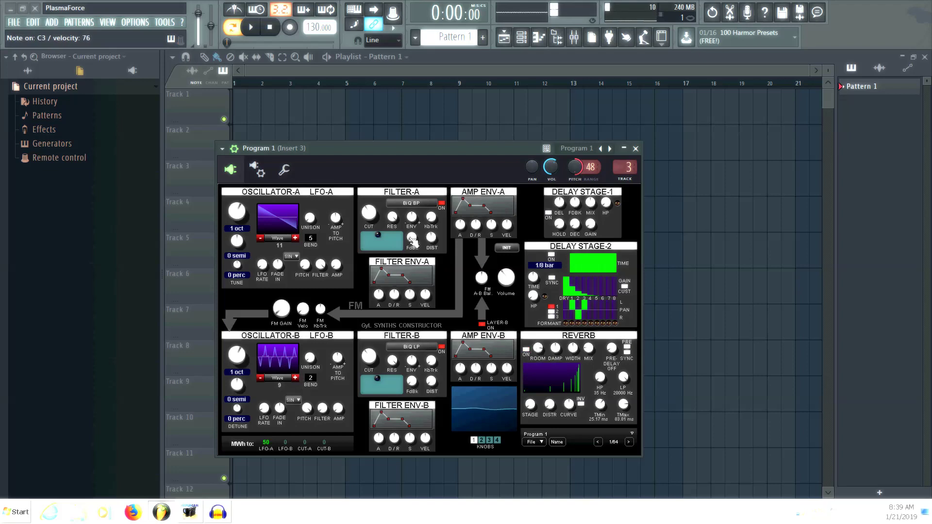
{"action": "mouse_move", "coordinate": [369, 212]}
{"action": "left_mouse_down"}
{"action": "mouse_move", "coordinate": [369, 196]}
{"action": "mouse_move", "coordinate": [369, 230]}
{"action": "mouse_move", "coordinate": [370, 215]}
{"action": "left_mouse_up"}
{"action": "mouse_move", "coordinate": [368, 356]}
{"action": "left_mouse_down"}
{"action": "mouse_move", "coordinate": [369, 347]}
{"action": "mouse_move", "coordinate": [381, 350]}
{"action": "left_mouse_up"}
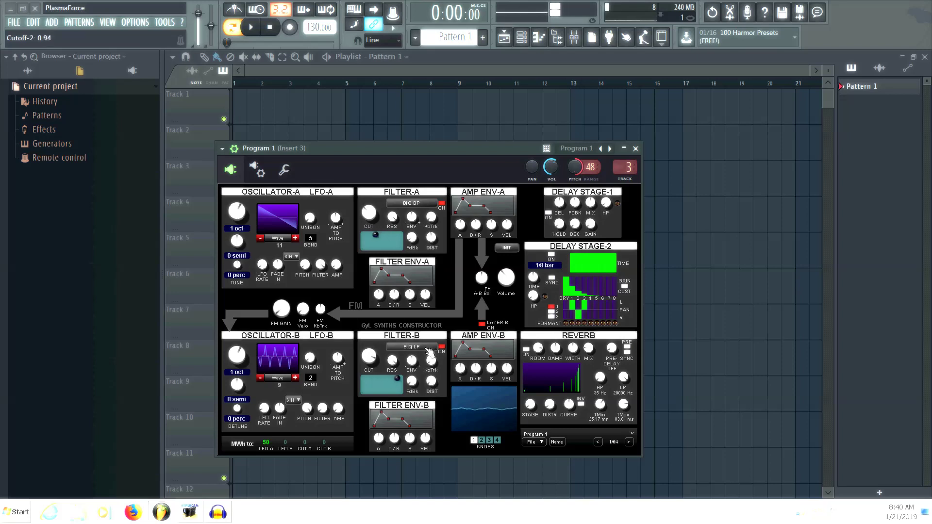
Step: Change Filter-B's type to BUTTERWORTH 2P and lower its cutoff well below mid-range
{"action": "left_click", "coordinate": [427, 348]}
{"action": "left_click", "coordinate": [422, 315]}
{"action": "left_click_drag", "start_coordinate": [369, 359], "coordinate": [369, 381]}
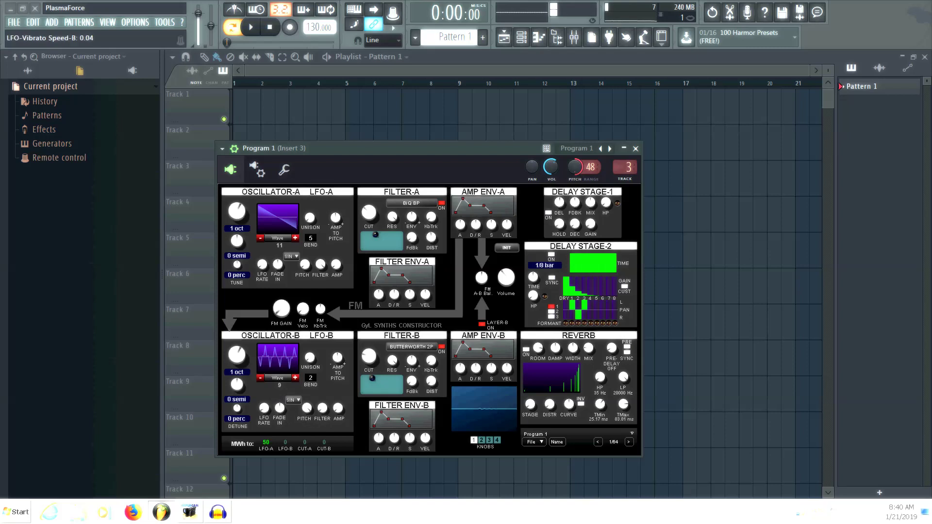
Step: Set oscillator B to wave 10, turn the reverb on, and set oscillator A's octave to 0
{"action": "left_click", "coordinate": [295, 377]}
{"action": "left_click", "coordinate": [525, 349]}
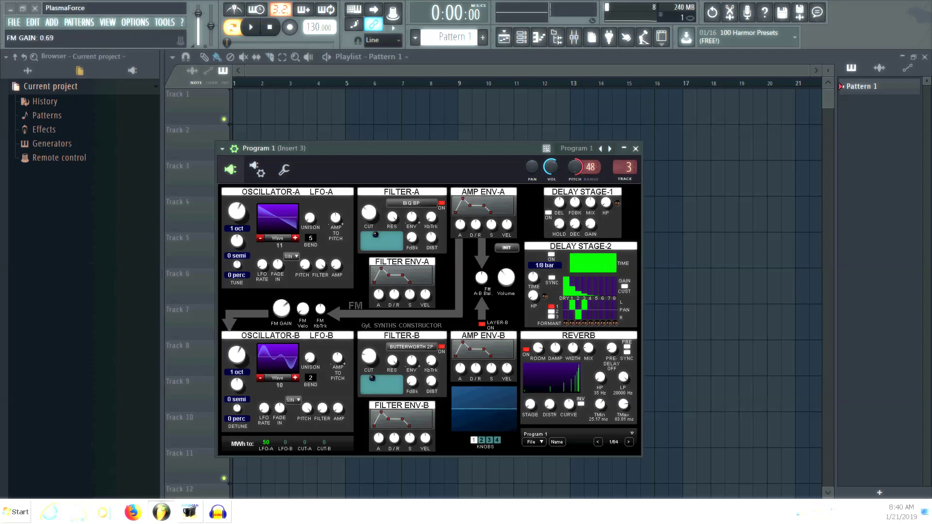
{"action": "left_click_drag", "start_coordinate": [237, 214], "coordinate": [238, 224]}
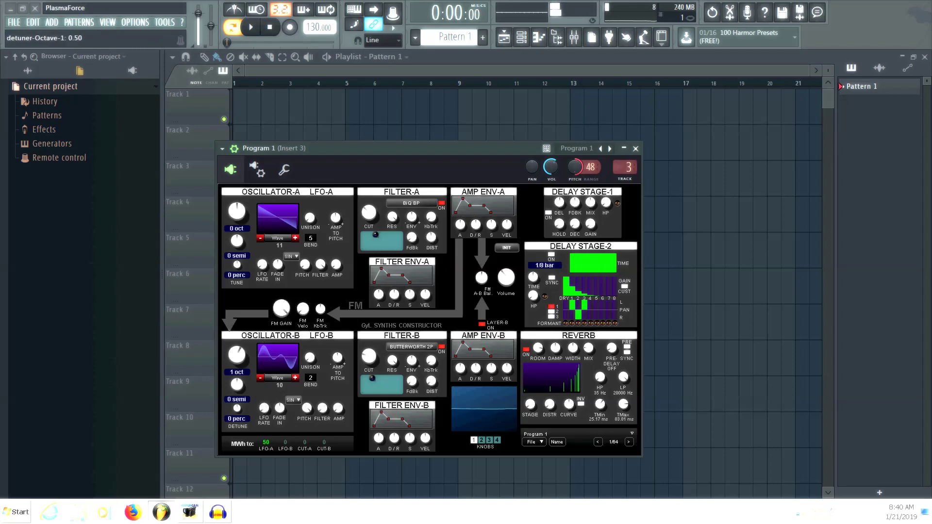
Step: Set LFO-A's rate to 1.00 and its shape to SQR, readjusting Filter-A's cutoff
{"action": "scroll", "coordinate": [237, 211], "scroll_direction": "down", "scroll_amount": 1}
{"action": "scroll", "coordinate": [237, 211], "scroll_direction": "down", "scroll_amount": 1}
{"action": "mouse_move", "coordinate": [374, 234]}
{"action": "left_mouse_down"}
{"action": "mouse_move", "coordinate": [392, 234]}
{"action": "mouse_move", "coordinate": [379, 235]}
{"action": "left_mouse_up"}
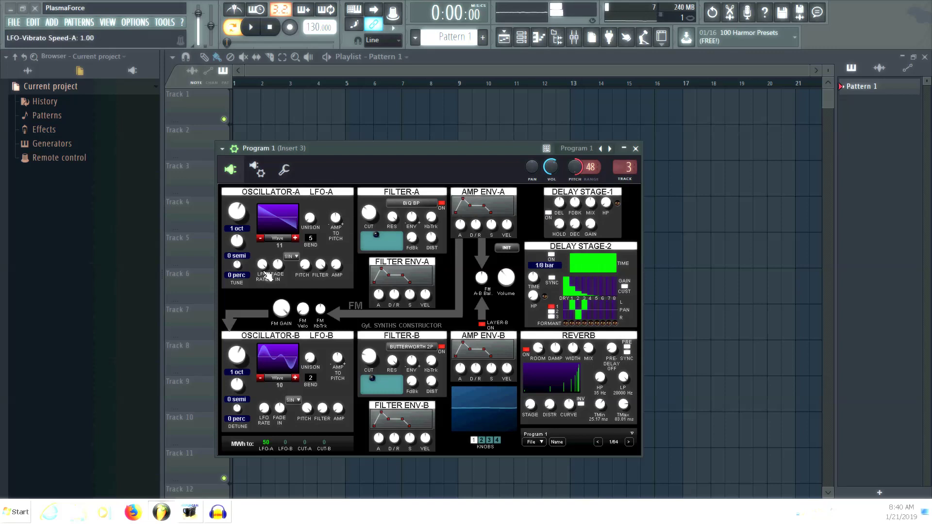
{"action": "left_click", "coordinate": [291, 256]}
{"action": "left_click", "coordinate": [301, 290]}
Step: Lower oscillator A's octave to -1 and reduce Filter-A's cutoff to below 0.20
{"action": "left_click_drag", "start_coordinate": [237, 211], "coordinate": [237, 224]}
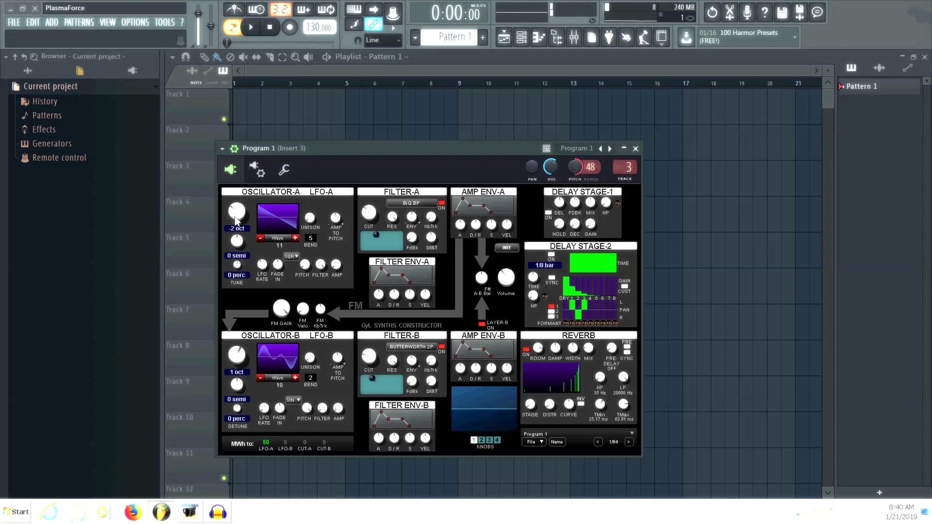
{"action": "mouse_move", "coordinate": [370, 213]}
{"action": "left_mouse_down"}
{"action": "mouse_move", "coordinate": [370, 205]}
{"action": "mouse_move", "coordinate": [369, 215]}
{"action": "left_mouse_up"}
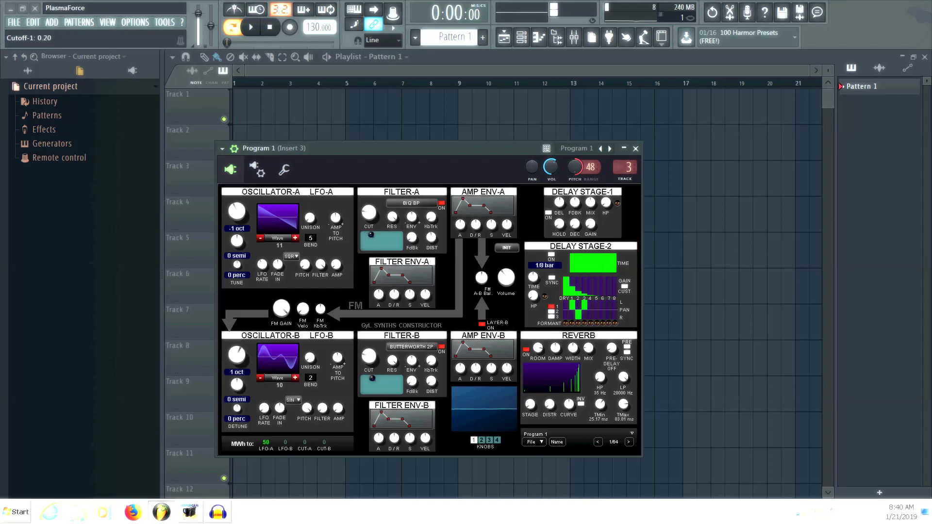
{"action": "mouse_move", "coordinate": [369, 214]}
{"action": "left_mouse_down"}
{"action": "mouse_move", "coordinate": [369, 199]}
{"action": "mouse_move", "coordinate": [369, 215]}
{"action": "left_mouse_up"}
Step: Set oscillator B to wave 14 at -1 octave and raise Filter-B's cutoff close to its maximum
{"action": "left_click_drag", "start_coordinate": [238, 355], "coordinate": [238, 367]}
{"action": "left_click_drag", "start_coordinate": [370, 356], "coordinate": [370, 327]}
{"action": "left_click", "coordinate": [298, 379]}
{"action": "left_click", "coordinate": [298, 378]}
{"action": "left_click", "coordinate": [298, 378]}
{"action": "left_click", "coordinate": [298, 378]}
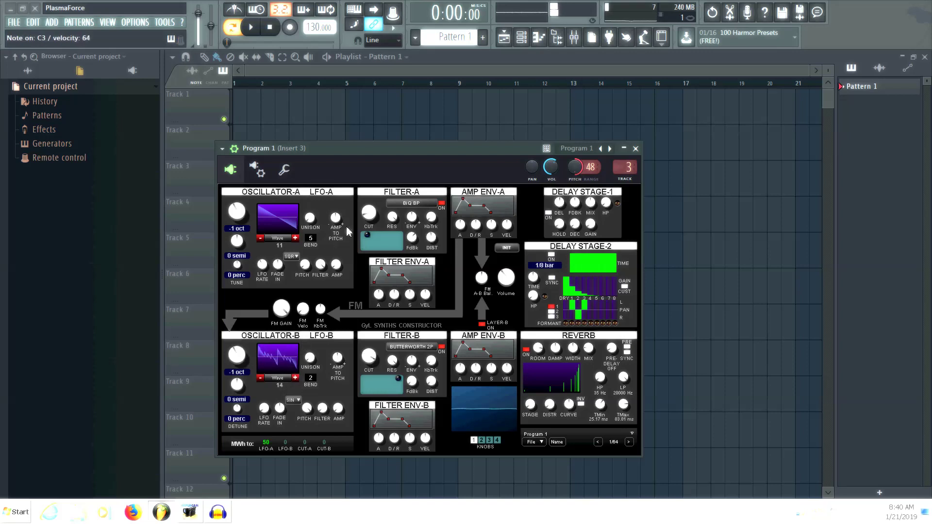
Step: Change oscillator A's waveform to wave 14 and raise Filter-A's cutoff to just below mid-range
{"action": "mouse_move", "coordinate": [375, 217]}
{"action": "left_mouse_down"}
{"action": "mouse_move", "coordinate": [375, 204]}
{"action": "mouse_move", "coordinate": [384, 234]}
{"action": "mouse_move", "coordinate": [396, 234]}
{"action": "mouse_move", "coordinate": [376, 234]}
{"action": "left_mouse_up"}
{"action": "left_click", "coordinate": [295, 239]}
{"action": "left_click", "coordinate": [296, 239]}
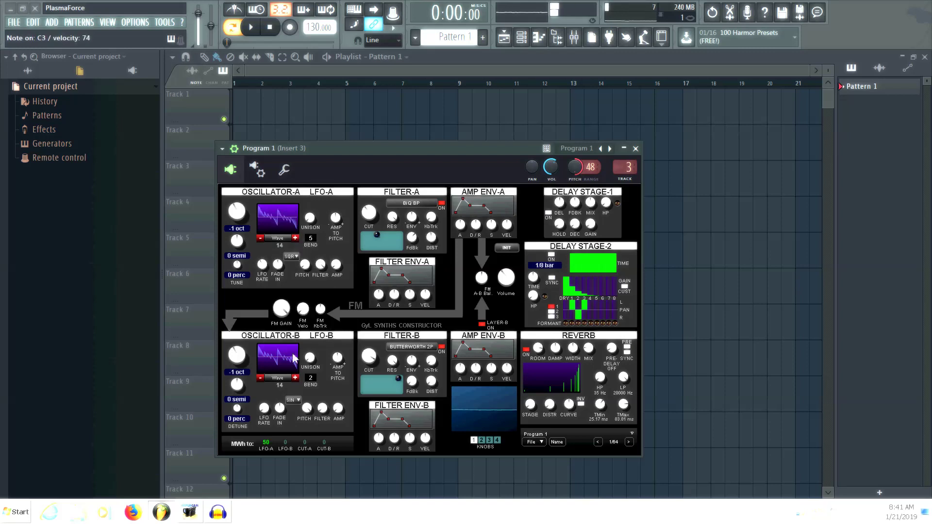
Step: Set oscillator B to wave 21 at -2 octaves and lower Filter-B's cutoff to 0.41
{"action": "left_click", "coordinate": [298, 380]}
{"action": "left_click", "coordinate": [298, 381]}
{"action": "left_click", "coordinate": [298, 381]}
{"action": "left_click", "coordinate": [297, 380]}
{"action": "left_click", "coordinate": [298, 380]}
{"action": "left_click", "coordinate": [298, 381]}
{"action": "left_click", "coordinate": [298, 380]}
{"action": "left_click", "coordinate": [298, 381]}
{"action": "left_click", "coordinate": [261, 378]}
{"action": "left_click_drag", "start_coordinate": [236, 356], "coordinate": [236, 361]}
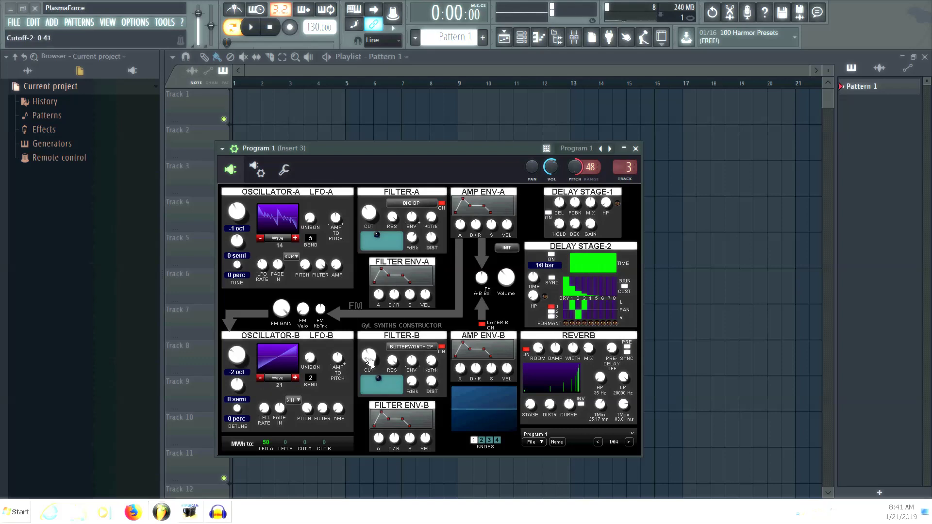
Step: Change Filter-B's type to BIQ BADBOY LP and lower Filter-A's cutoff slightly
{"action": "left_click", "coordinate": [420, 347]}
{"action": "left_click", "coordinate": [417, 234]}
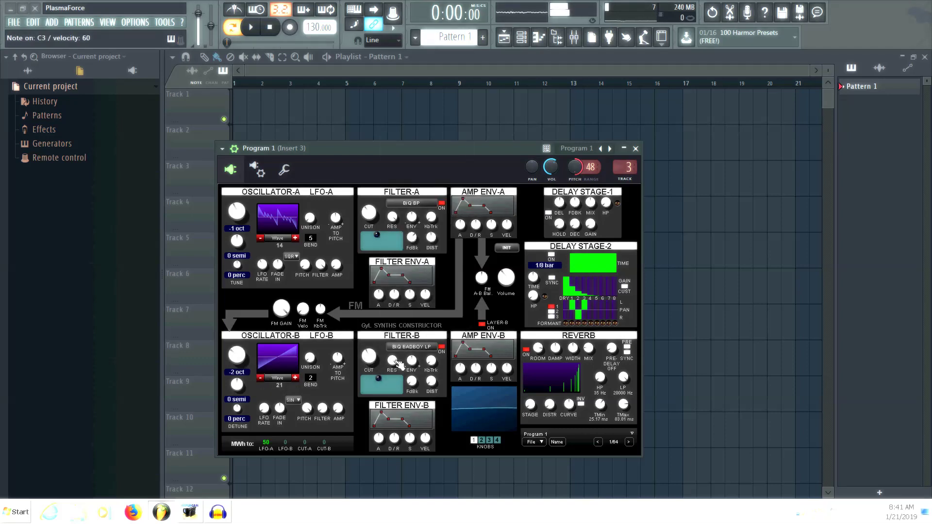
{"action": "mouse_move", "coordinate": [375, 214]}
{"action": "left_mouse_down"}
{"action": "mouse_move", "coordinate": [375, 176]}
{"action": "mouse_move", "coordinate": [375, 220]}
{"action": "left_mouse_up"}
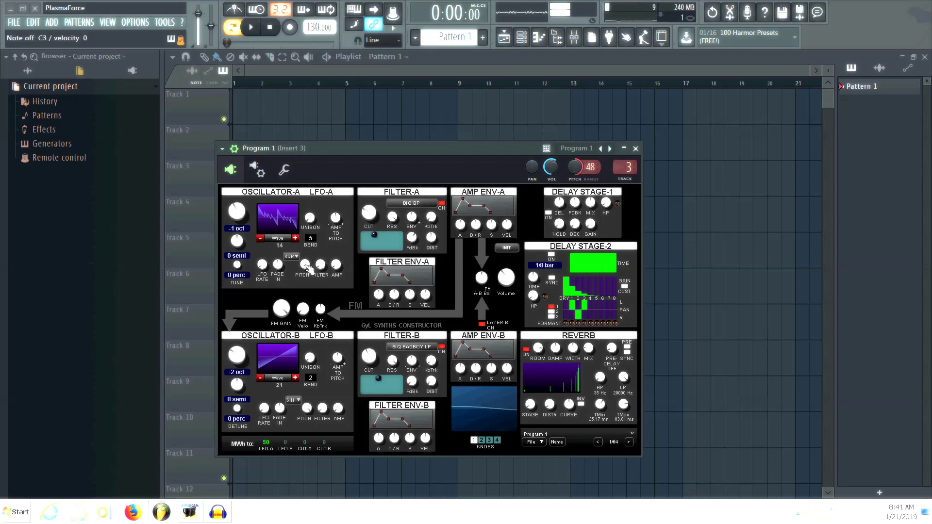
Step: Readjust LFO-A's rate and raise Filter-A's cutoff to 0.46
{"action": "left_click_drag", "start_coordinate": [262, 265], "coordinate": [262, 271]}
{"action": "left_click_drag", "start_coordinate": [371, 214], "coordinate": [371, 198]}
{"action": "left_click_drag", "start_coordinate": [389, 235], "coordinate": [393, 235]}
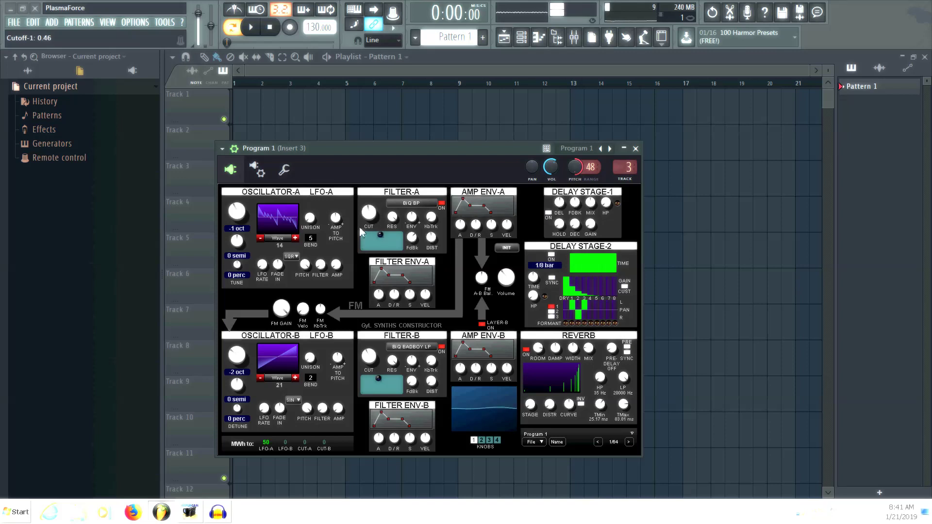
Step: Turn on Delay Stage-1 and adjust its mix, feedback and delay time, with the time at about 0.44
{"action": "left_click", "coordinate": [550, 214]}
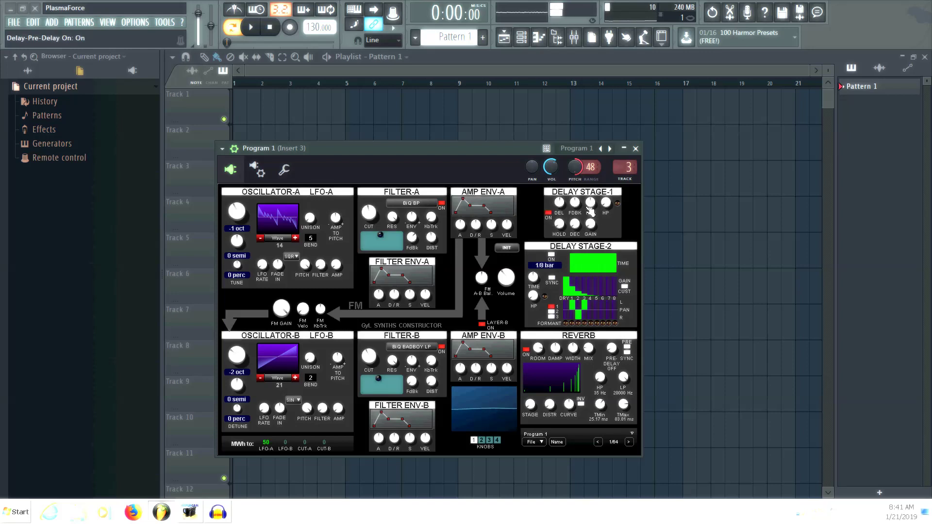
{"action": "left_click_drag", "start_coordinate": [591, 207], "coordinate": [591, 205]}
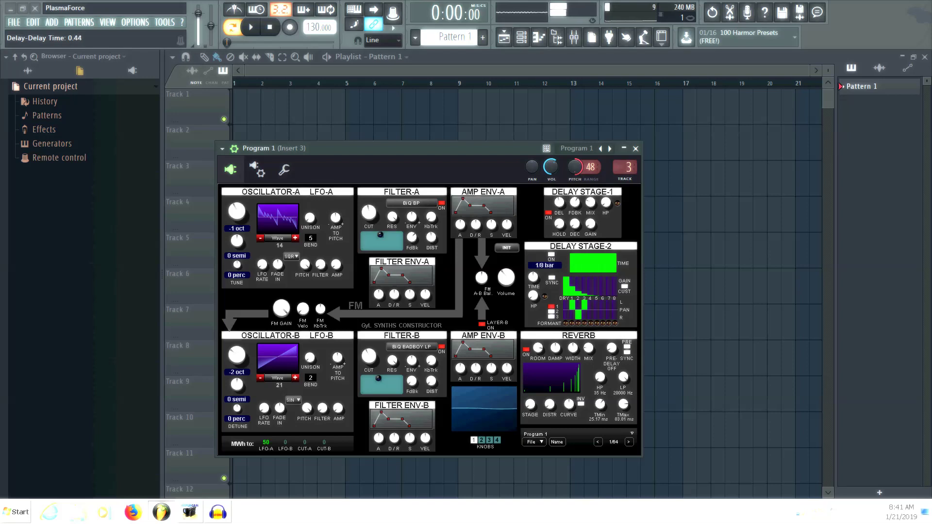
{"action": "left_click_drag", "start_coordinate": [566, 205], "coordinate": [567, 195]}
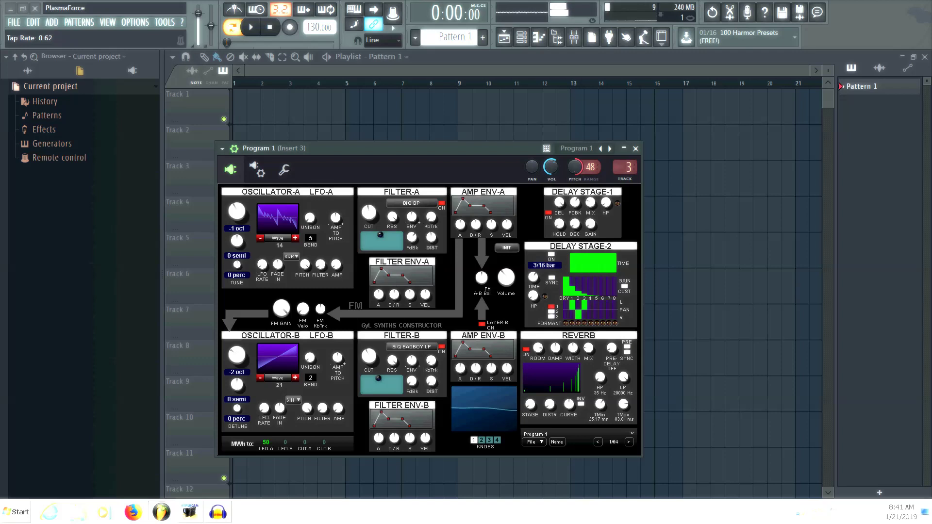
Step: Turn off Delay Stage-1 in favour of Delay Stage-2, and lower Filter-A's cutoff to near the bottom of its range
{"action": "left_click", "coordinate": [547, 212]}
{"action": "left_click", "coordinate": [551, 255]}
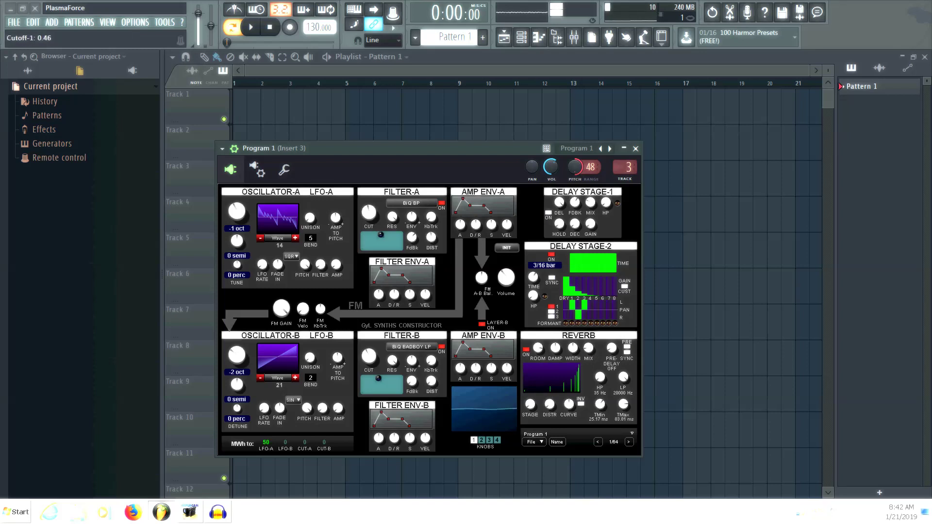
{"action": "left_click_drag", "start_coordinate": [391, 235], "coordinate": [385, 234]}
{"action": "left_click_drag", "start_coordinate": [372, 235], "coordinate": [367, 234]}
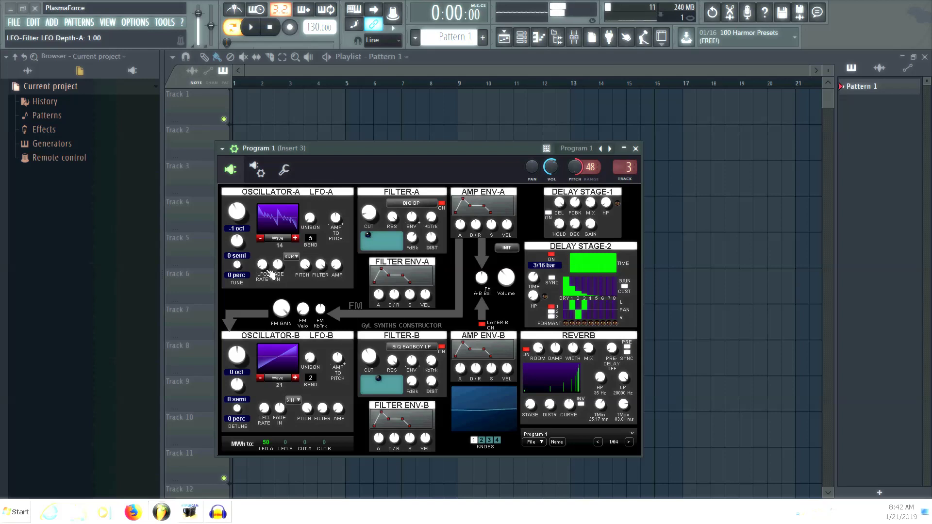
Step: Set Oscillator-A's waveform to 17 and raise Filter-A's cutoff to 0.70
{"action": "left_click", "coordinate": [295, 238]}
{"action": "left_click", "coordinate": [295, 238]}
{"action": "left_click", "coordinate": [295, 239]}
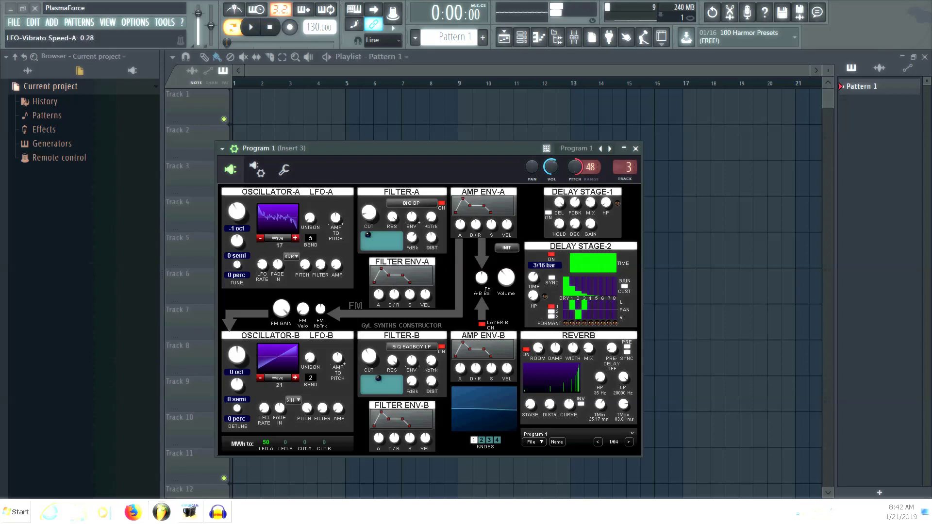
{"action": "left_click_drag", "start_coordinate": [311, 267], "coordinate": [313, 263]}
{"action": "left_click_drag", "start_coordinate": [367, 235], "coordinate": [388, 234]}
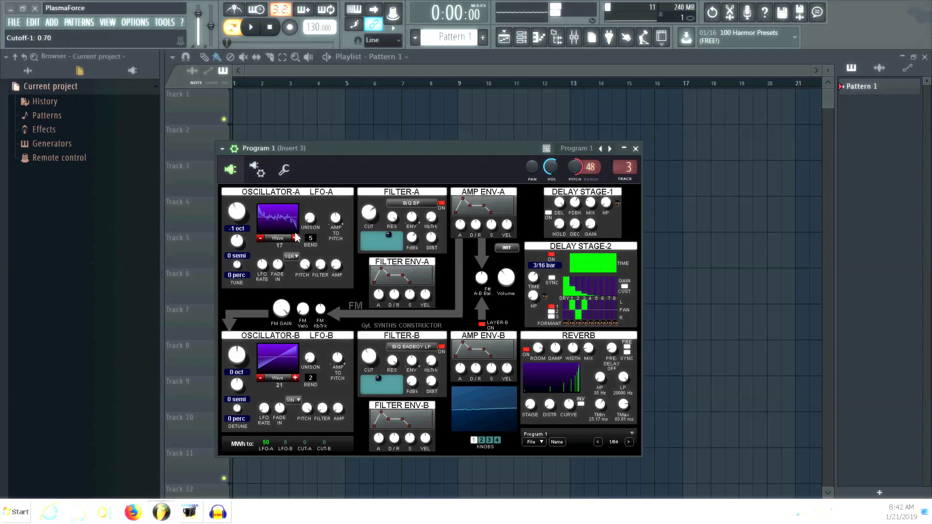
Step: Set Oscillator-B's waveform to 30 and adjust Filter-B's cutoff to 0.53
{"action": "left_click", "coordinate": [297, 380]}
{"action": "left_click", "coordinate": [297, 380]}
{"action": "left_click", "coordinate": [297, 380]}
{"action": "left_click", "coordinate": [297, 380]}
{"action": "left_click", "coordinate": [297, 380]}
{"action": "left_click", "coordinate": [297, 380]}
{"action": "left_click", "coordinate": [297, 380]}
{"action": "left_click", "coordinate": [297, 380]}
{"action": "left_click_drag", "start_coordinate": [368, 360], "coordinate": [367, 365]}
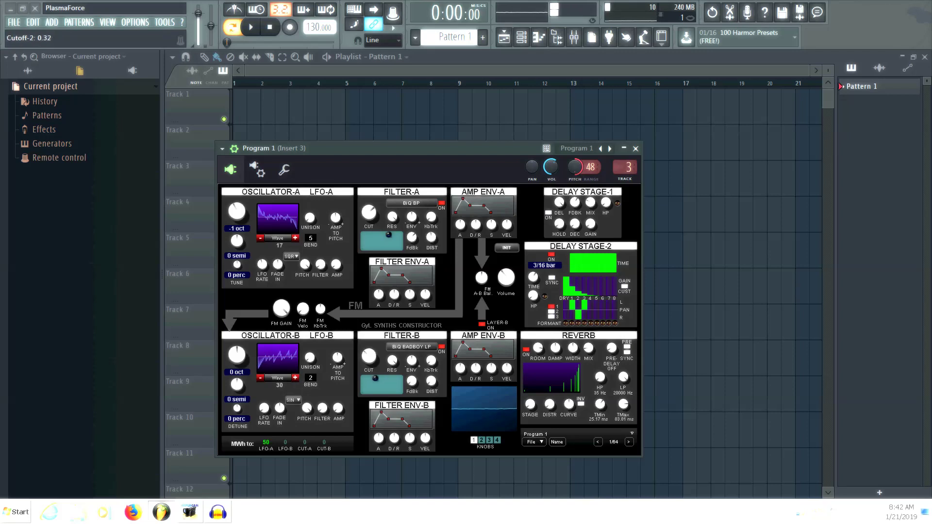
{"action": "left_click_drag", "start_coordinate": [367, 359], "coordinate": [368, 357]}
Step: Change LFO-B's shape to SQR and lower Filter-A's cutoff slightly
{"action": "left_click", "coordinate": [293, 400]}
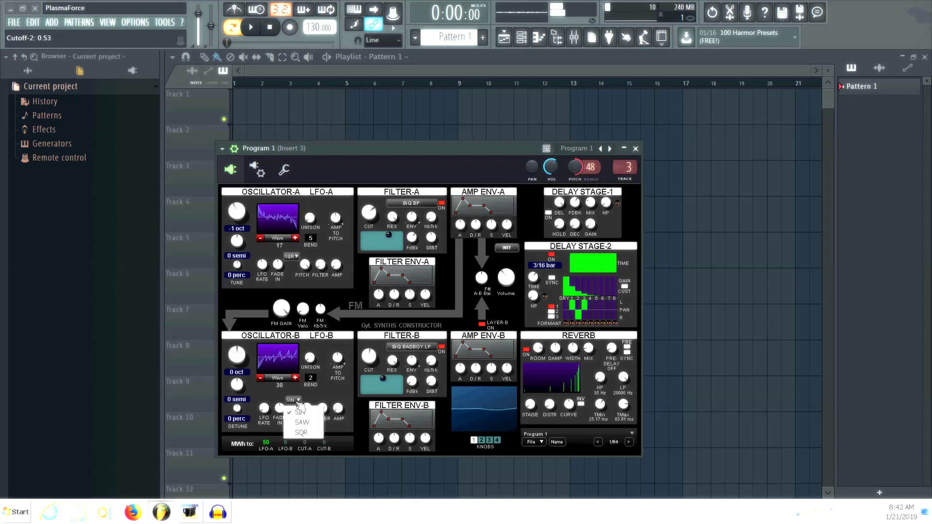
{"action": "left_click", "coordinate": [303, 427]}
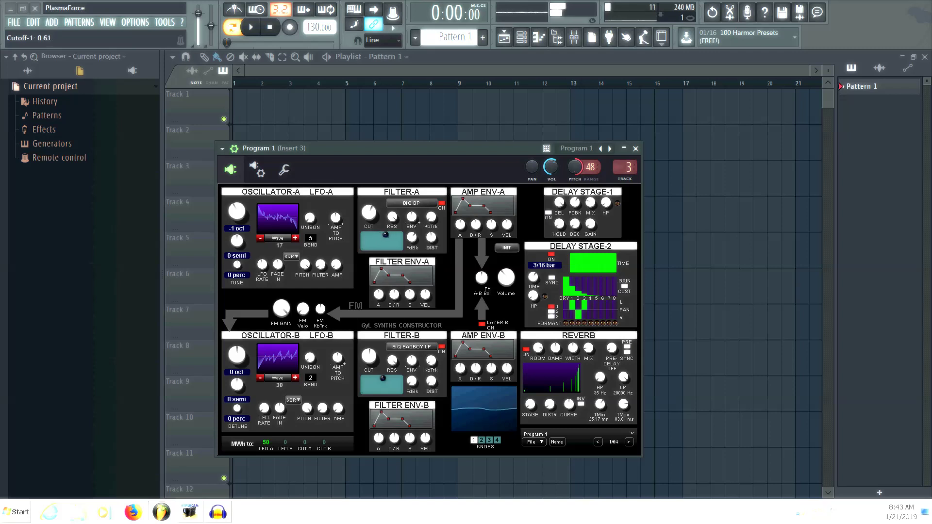
{"action": "left_click_drag", "start_coordinate": [369, 212], "coordinate": [369, 220]}
Step: Lower Oscillator-B to -2 oct and set Filter-B's resonance to 0.29 and cutoff to 0.43
{"action": "left_click_drag", "start_coordinate": [382, 379], "coordinate": [387, 378]}
{"action": "left_click_drag", "start_coordinate": [239, 352], "coordinate": [239, 359]}
{"action": "left_click_drag", "start_coordinate": [382, 378], "coordinate": [389, 384]}
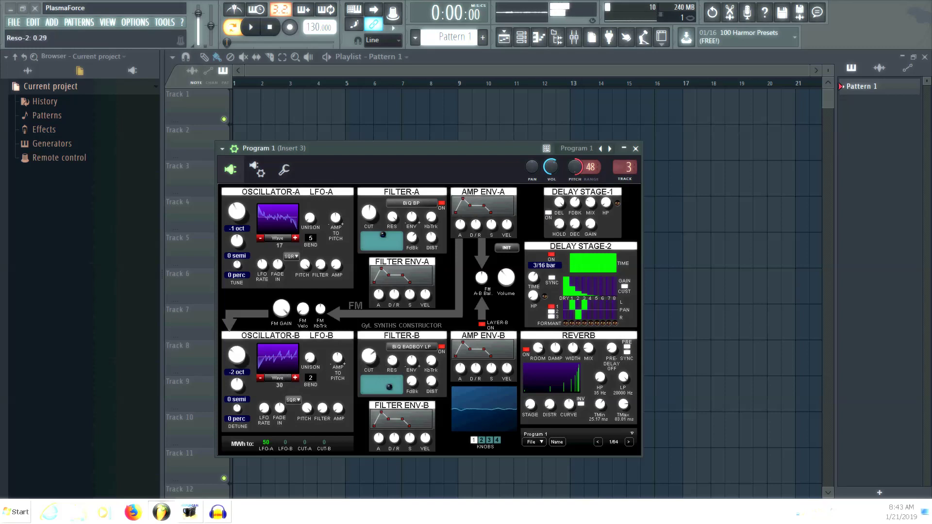
{"action": "scroll", "coordinate": [369, 356], "scroll_direction": "down", "scroll_amount": 2}
Step: Change Filter-B's type to BIQ ANALOG LP and sweep its cutoff, ending at 0.00
{"action": "left_click", "coordinate": [417, 347]}
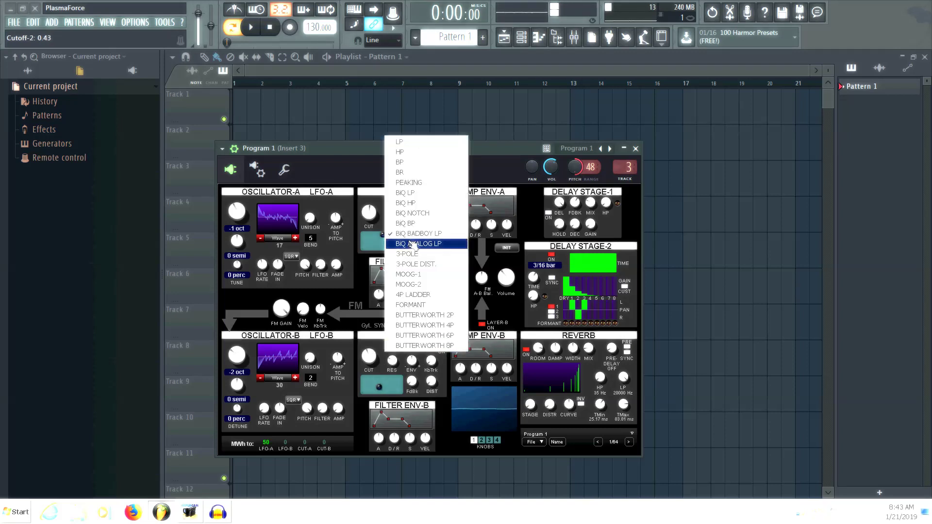
{"action": "left_click", "coordinate": [422, 245]}
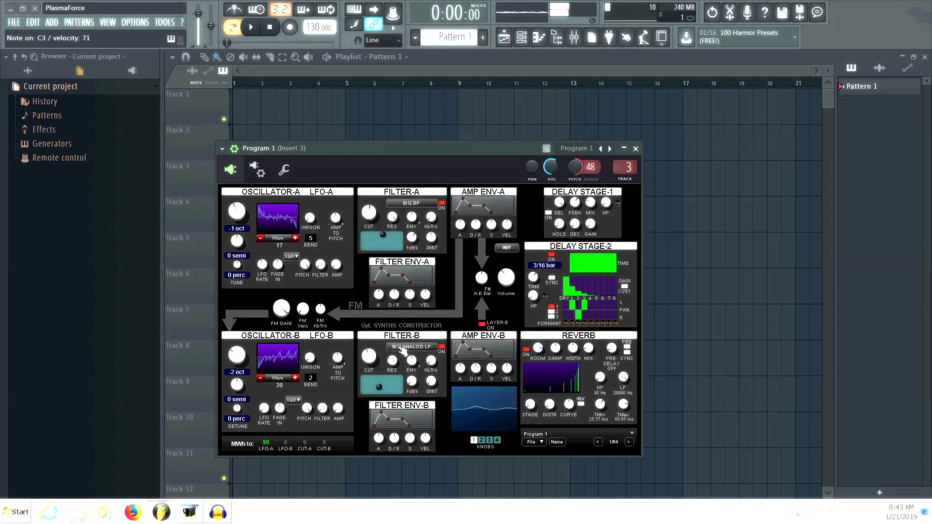
{"action": "left_click_drag", "start_coordinate": [392, 361], "coordinate": [370, 371]}
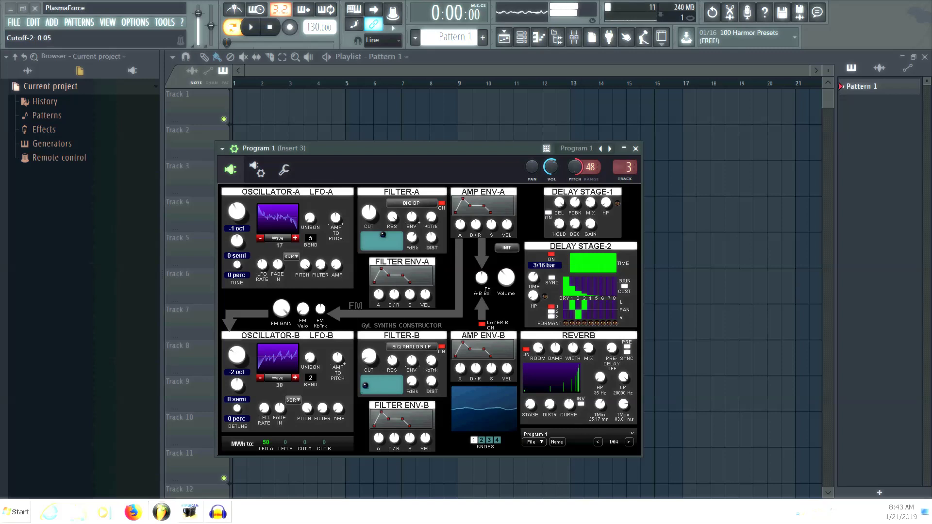
{"action": "scroll", "coordinate": [381, 386], "scroll_direction": "up", "scroll_amount": 8}
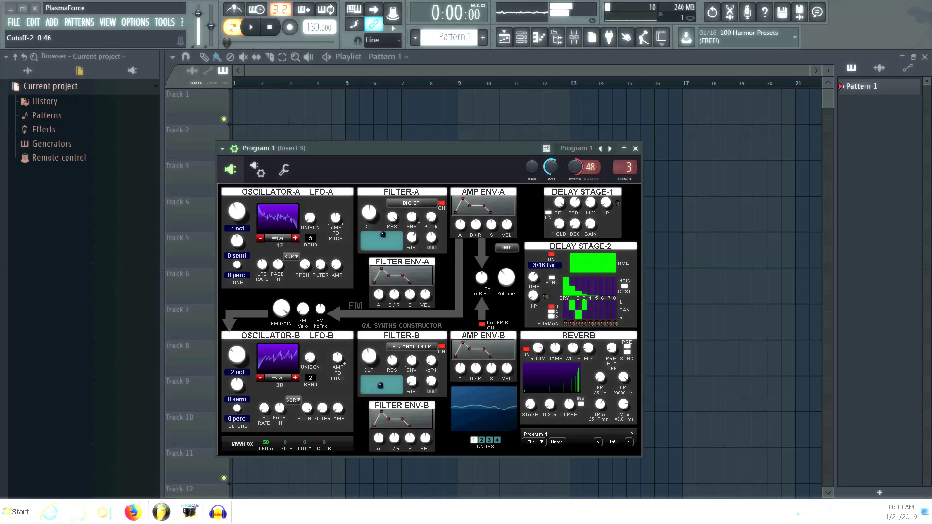
{"action": "scroll", "coordinate": [382, 386], "scroll_direction": "down", "scroll_amount": 10}
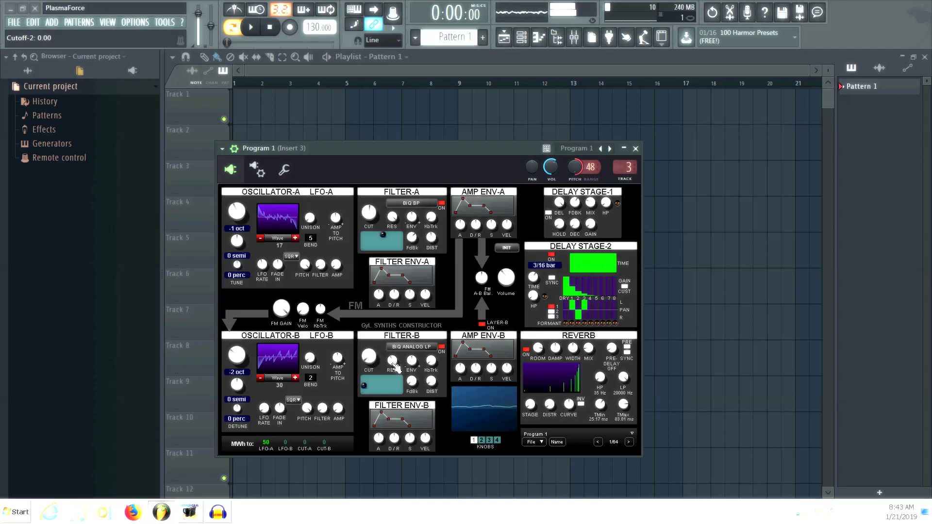
Step: Change Filter-B's type to 3-POLE DIST. and raise its cutoff to a lower-middle setting
{"action": "left_click", "coordinate": [430, 348]}
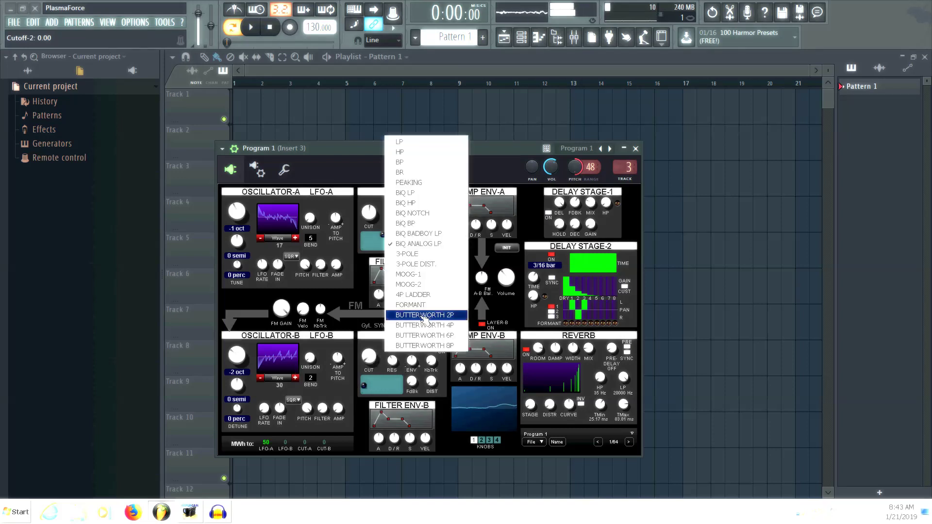
{"action": "left_click", "coordinate": [414, 265]}
{"action": "left_click_drag", "start_coordinate": [368, 359], "coordinate": [368, 339]}
{"action": "left_click_drag", "start_coordinate": [385, 386], "coordinate": [374, 385]}
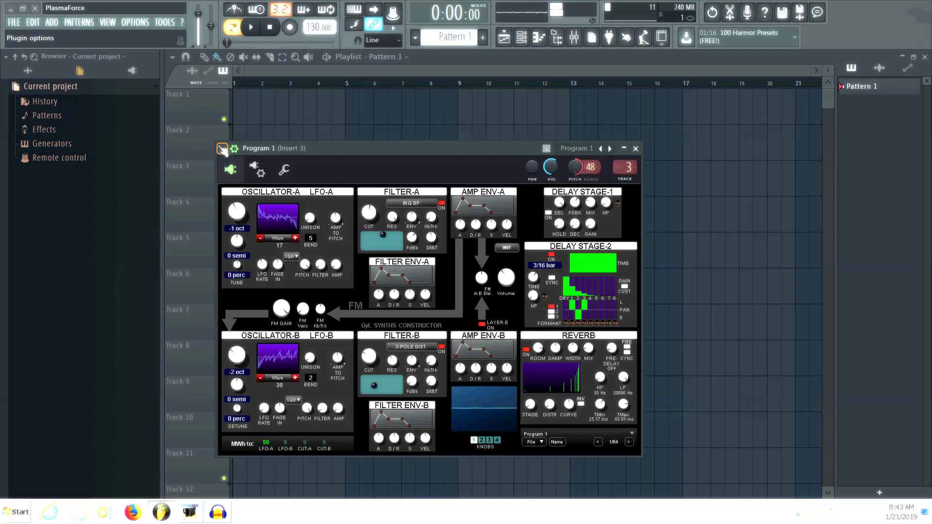
Step: Reload the Program 1 preset to start a fresh sound and set Oscillator-A's waveform to 21
{"action": "left_click", "coordinate": [605, 150]}
{"action": "left_click", "coordinate": [602, 150]}
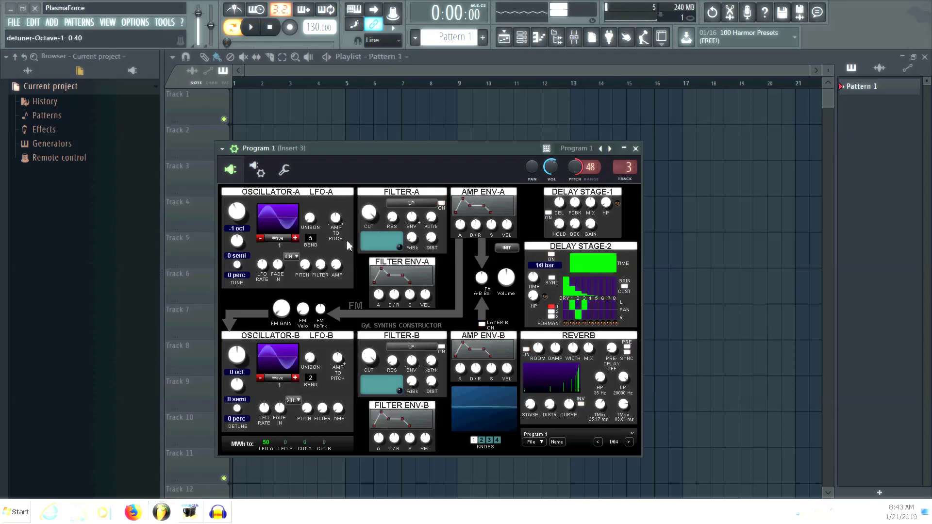
{"action": "left_click", "coordinate": [297, 240]}
{"action": "left_click", "coordinate": [297, 240]}
{"action": "left_click", "coordinate": [297, 239]}
{"action": "left_click", "coordinate": [297, 240]}
{"action": "left_click", "coordinate": [297, 240]}
{"action": "left_click", "coordinate": [297, 240]}
{"action": "left_click", "coordinate": [297, 240]}
{"action": "left_click", "coordinate": [298, 240]}
{"action": "scroll", "coordinate": [299, 241], "scroll_direction": "up", "scroll_amount": 3}
{"action": "scroll", "coordinate": [300, 242], "scroll_direction": "up", "scroll_amount": 8}
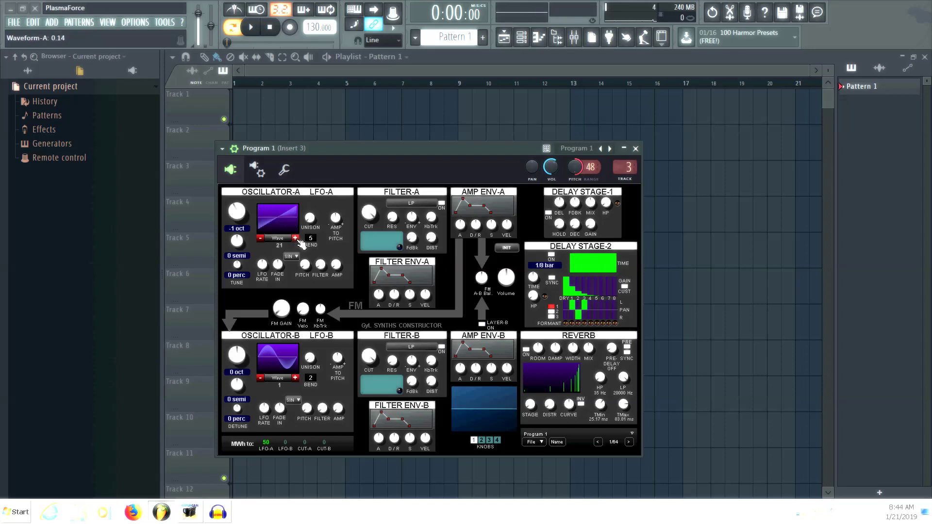
{"action": "left_click", "coordinate": [261, 239]}
Step: Set Oscillator-B's waveform to 11 and turn on Layer-B
{"action": "left_click", "coordinate": [296, 379]}
{"action": "left_click", "coordinate": [296, 379]}
{"action": "left_click", "coordinate": [297, 379]}
{"action": "left_click", "coordinate": [297, 379]}
{"action": "scroll", "coordinate": [297, 379], "scroll_direction": "up", "scroll_amount": 6}
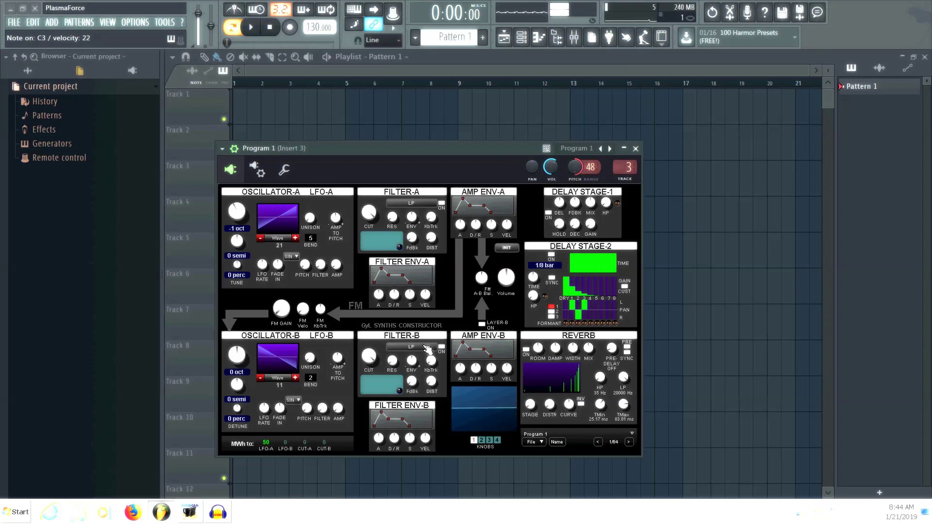
{"action": "left_click", "coordinate": [482, 324]}
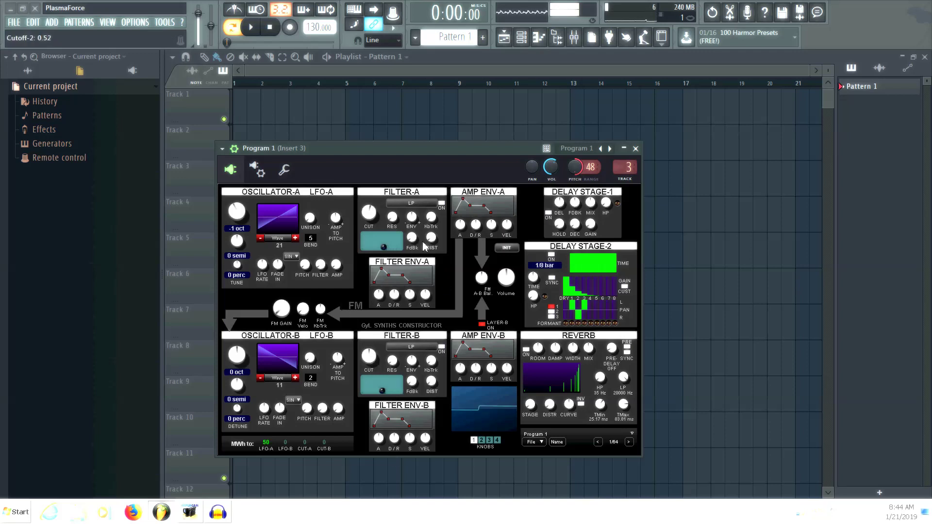
Step: Raise the cutoff and resonance of Filter-A and Filter-B with both filters switched on, and switch both filters off again
{"action": "left_click", "coordinate": [442, 347]}
{"action": "left_click", "coordinate": [442, 347]}
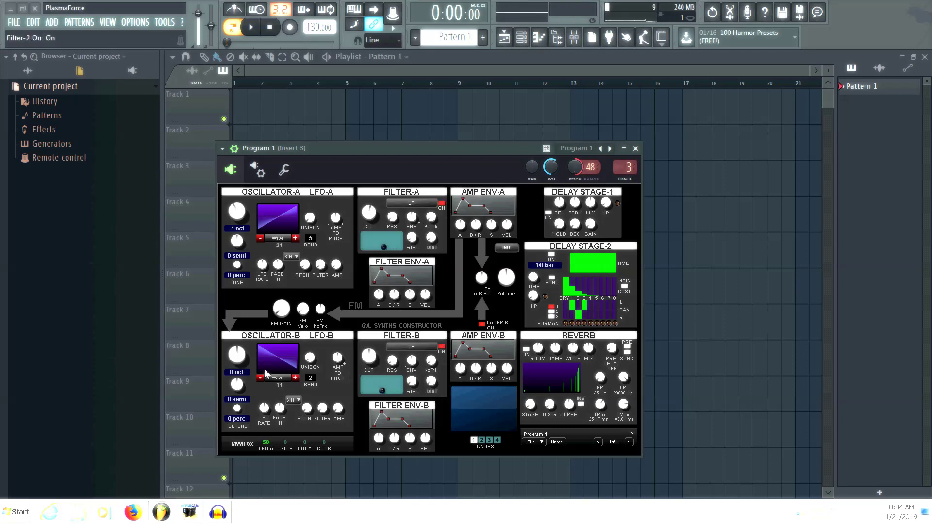
{"action": "left_click_drag", "start_coordinate": [369, 212], "coordinate": [368, 196]}
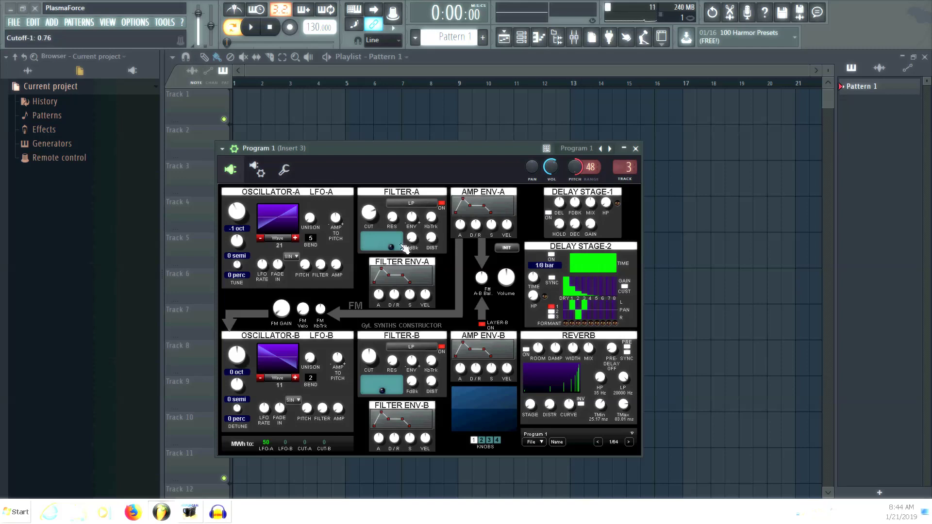
{"action": "left_click_drag", "start_coordinate": [368, 369], "coordinate": [395, 356]}
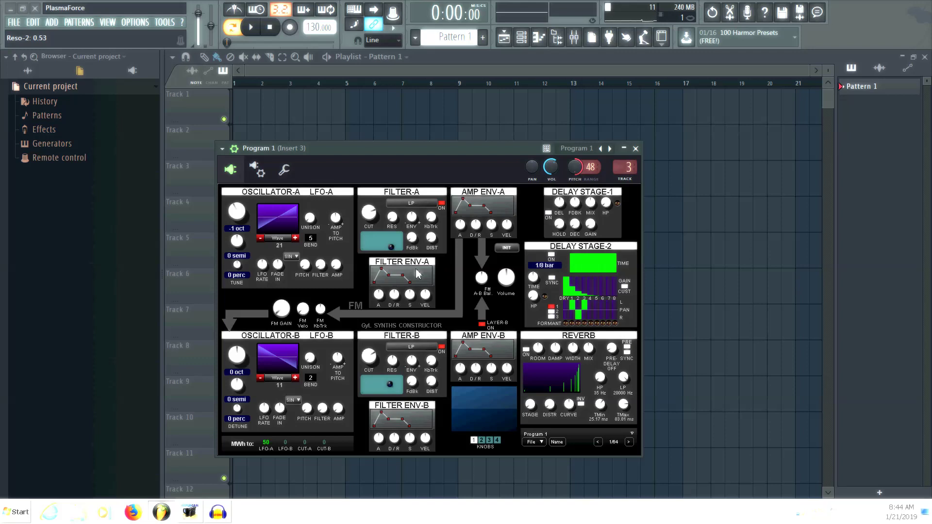
{"action": "left_click_drag", "start_coordinate": [394, 217], "coordinate": [395, 208]}
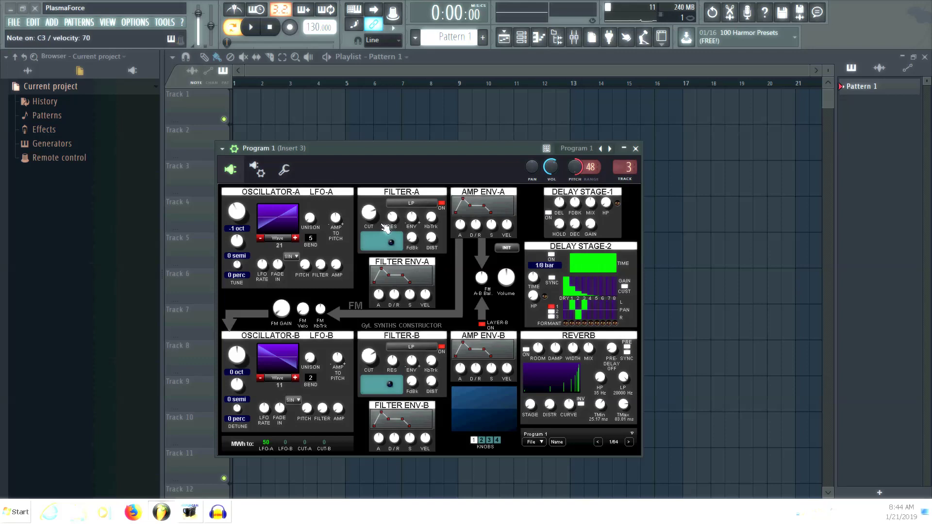
{"action": "left_click", "coordinate": [441, 203]}
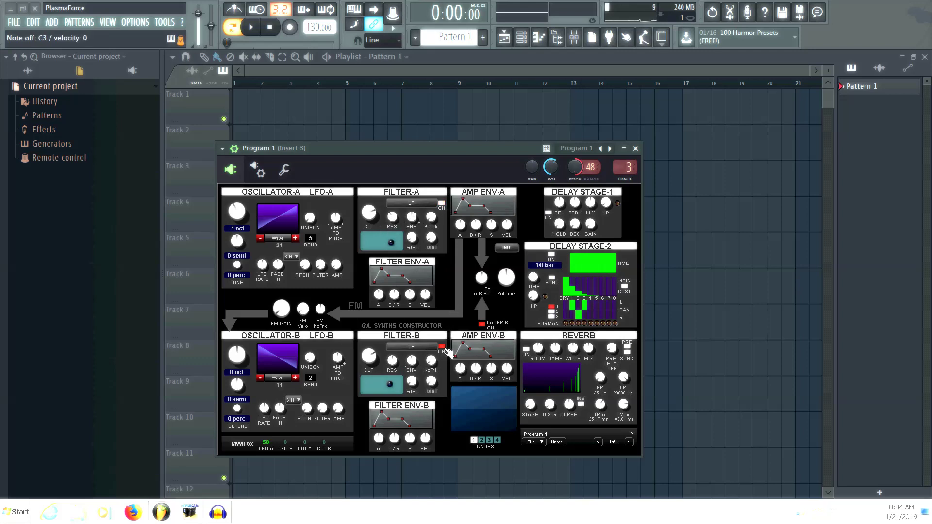
{"action": "left_click", "coordinate": [442, 347]}
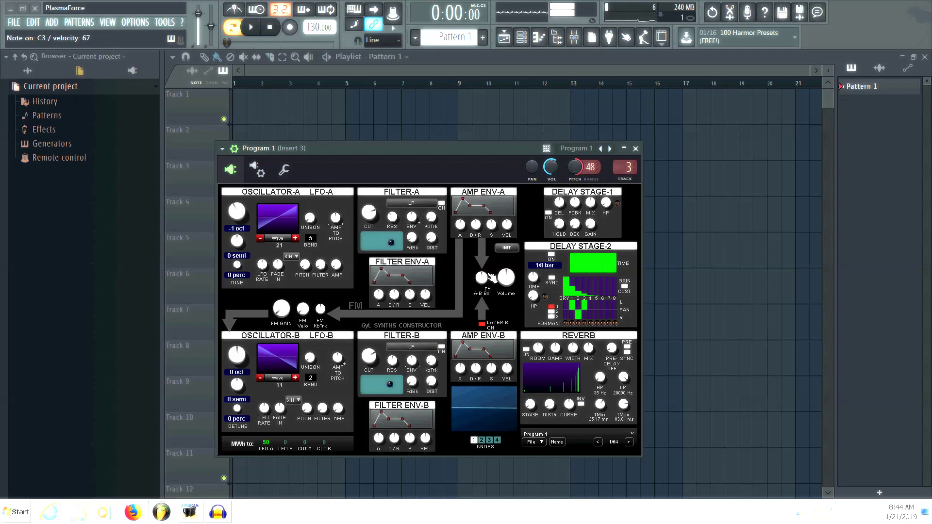
Step: Shorten the attack of Amp Env-A and both filter envelopes, and set the bend of both oscillators to 24
{"action": "left_click_drag", "start_coordinate": [457, 224], "coordinate": [458, 229]}
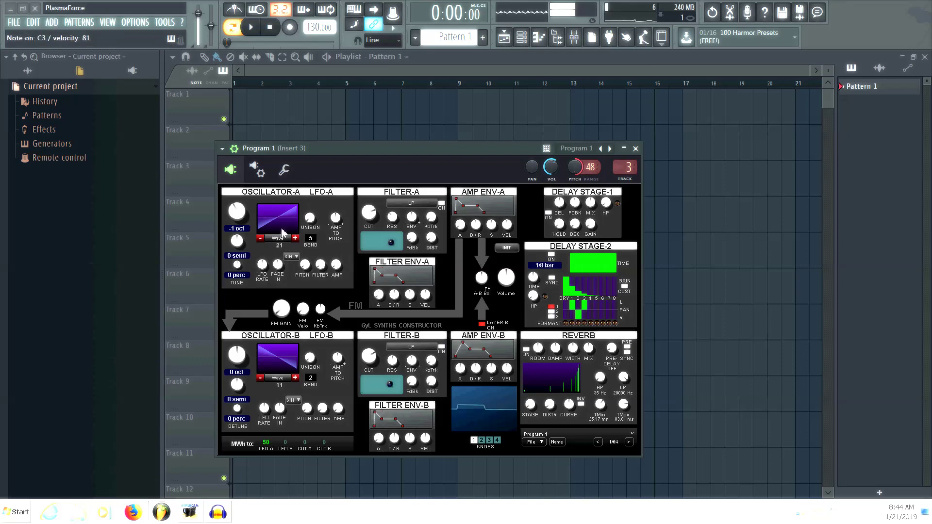
{"action": "scroll", "coordinate": [315, 240], "scroll_direction": "up", "scroll_amount": 19}
{"action": "left_click_drag", "start_coordinate": [311, 380], "coordinate": [312, 339]}
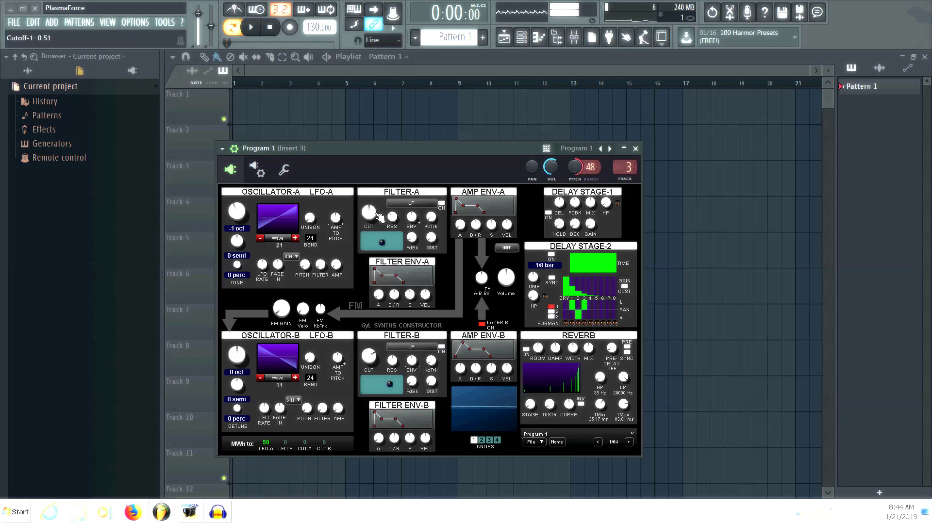
Step: Turn on Filter-A with the BIQ LP type and set its cutoff to 0.62
{"action": "left_click", "coordinate": [441, 202]}
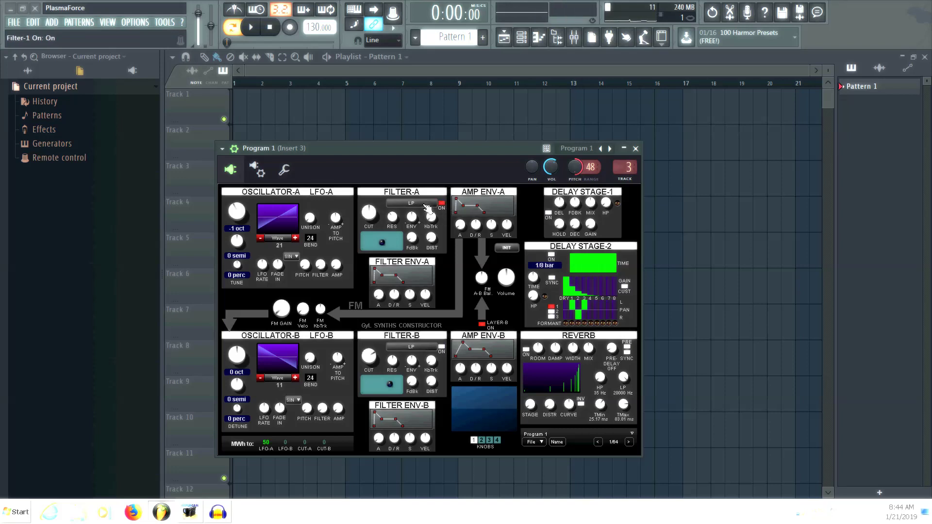
{"action": "left_click", "coordinate": [427, 203]}
{"action": "left_click", "coordinate": [404, 266]}
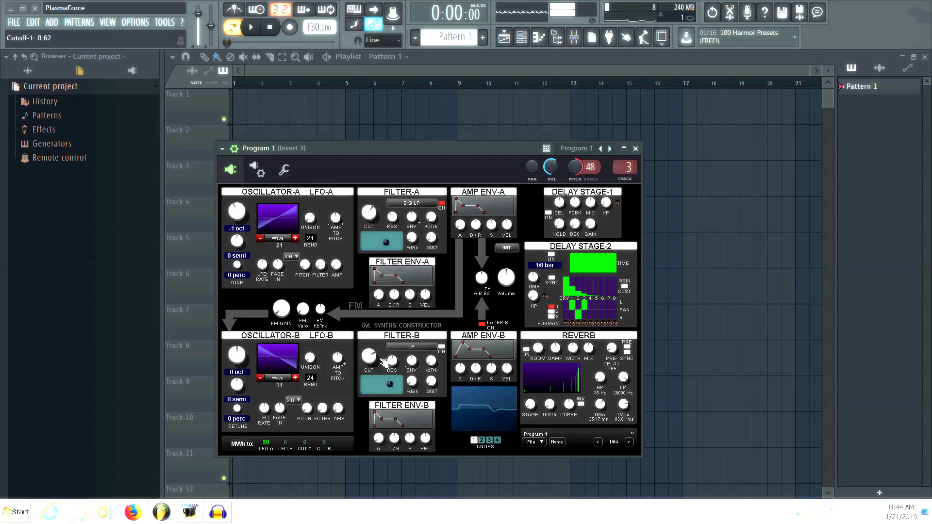
Step: Change Filter-B's type to 4P LADDER, turn the filter on and lower its cutoff slightly
{"action": "left_click", "coordinate": [422, 348]}
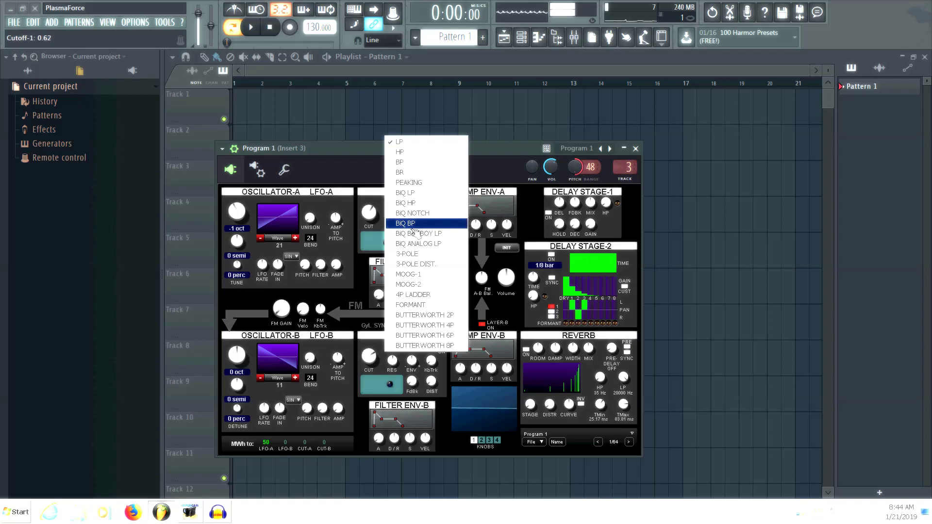
{"action": "left_click", "coordinate": [416, 295]}
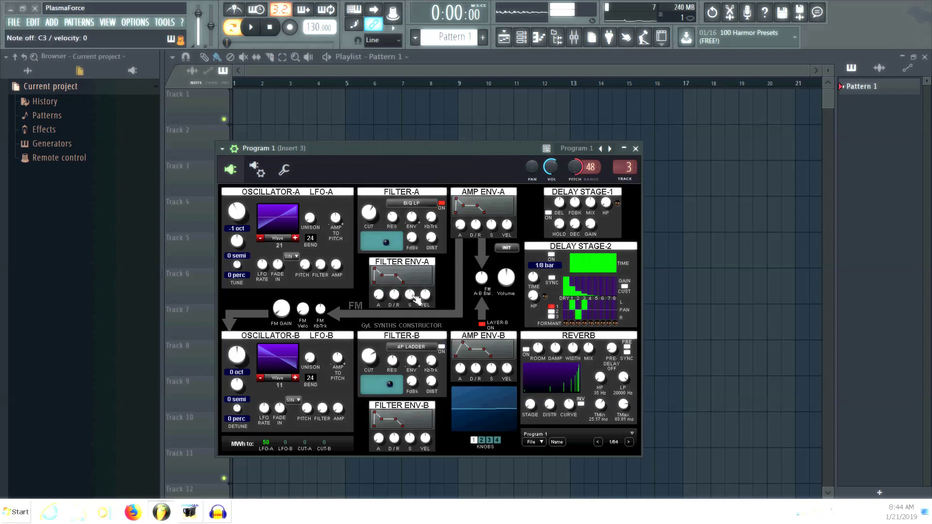
{"action": "left_click", "coordinate": [441, 348]}
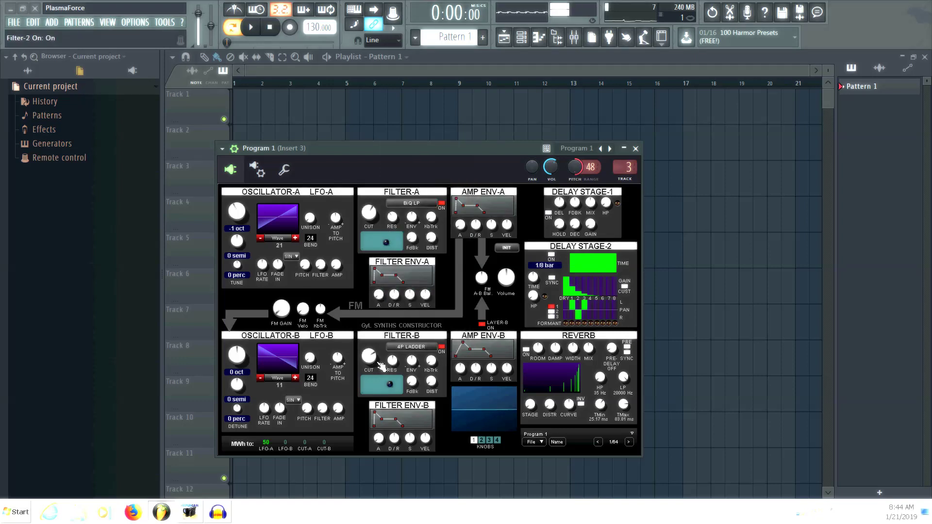
{"action": "left_click_drag", "start_coordinate": [390, 384], "coordinate": [374, 354]}
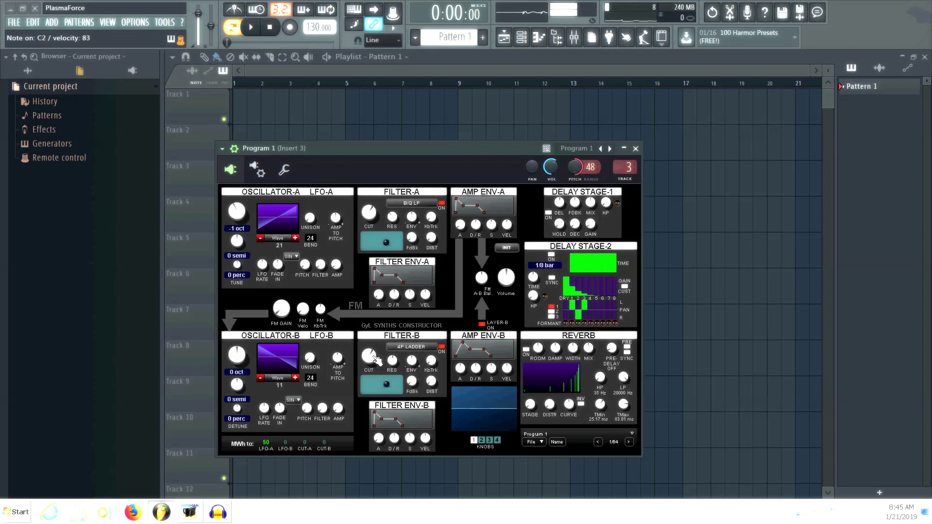
Step: Lower Oscillator-B to -1 oct and raise Oscillator-A to 1 oct
{"action": "scroll", "coordinate": [247, 359], "scroll_direction": "down", "scroll_amount": 1}
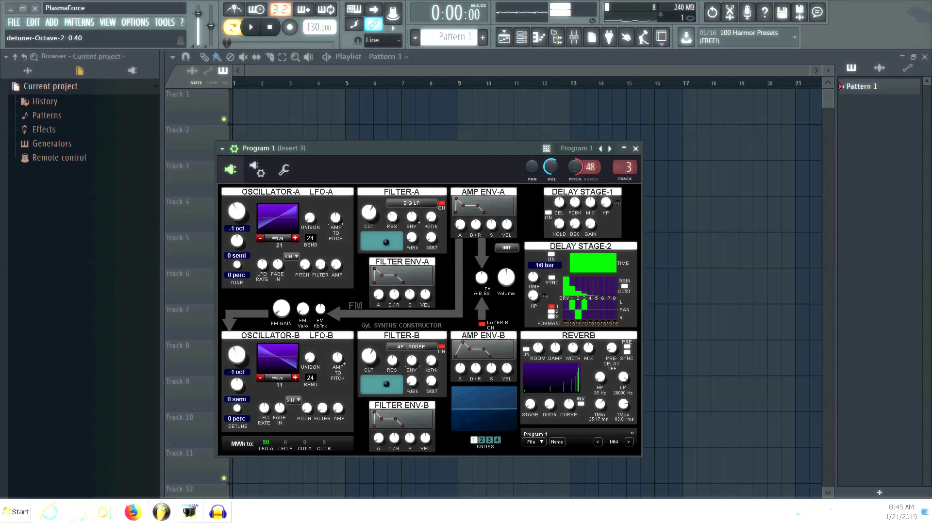
{"action": "scroll", "coordinate": [237, 211], "scroll_direction": "up", "scroll_amount": 2}
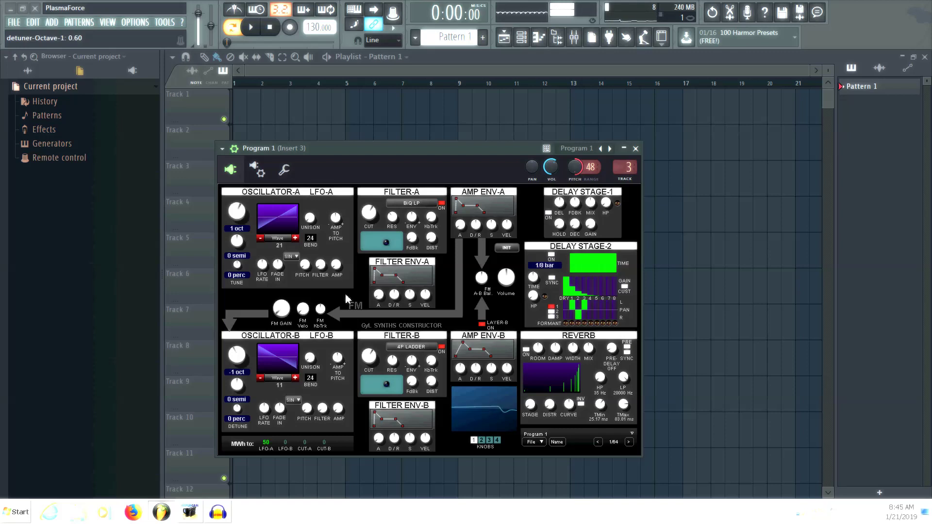
{"action": "scroll", "coordinate": [369, 212], "scroll_direction": "down", "scroll_amount": 2}
Step: Raise Filter-B's cutoff to near its maximum and lower Filter-A's cutoff to just below the middle
{"action": "left_click_drag", "start_coordinate": [369, 212], "coordinate": [369, 203]}
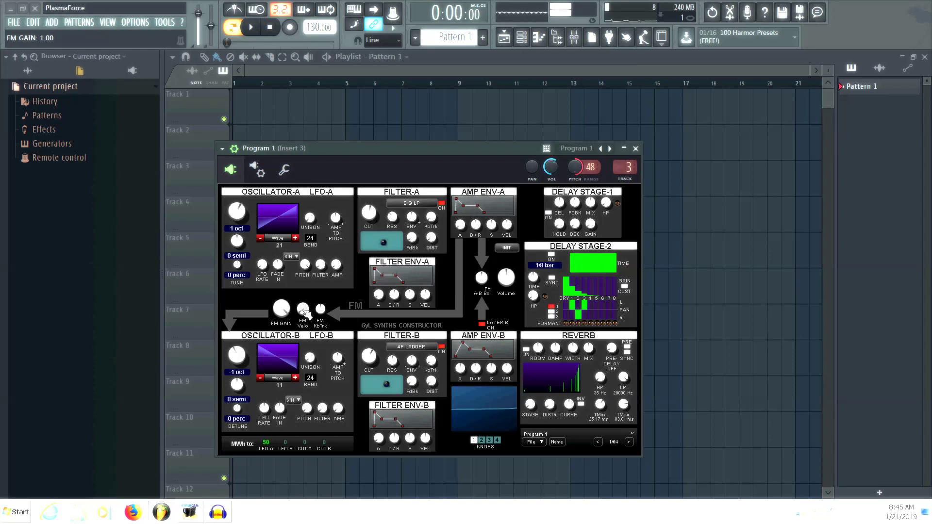
{"action": "left_click_drag", "start_coordinate": [386, 384], "coordinate": [394, 383]}
{"action": "mouse_move", "coordinate": [384, 242]}
{"action": "left_mouse_down"}
{"action": "mouse_move", "coordinate": [396, 241]}
{"action": "mouse_move", "coordinate": [381, 242]}
{"action": "left_mouse_up"}
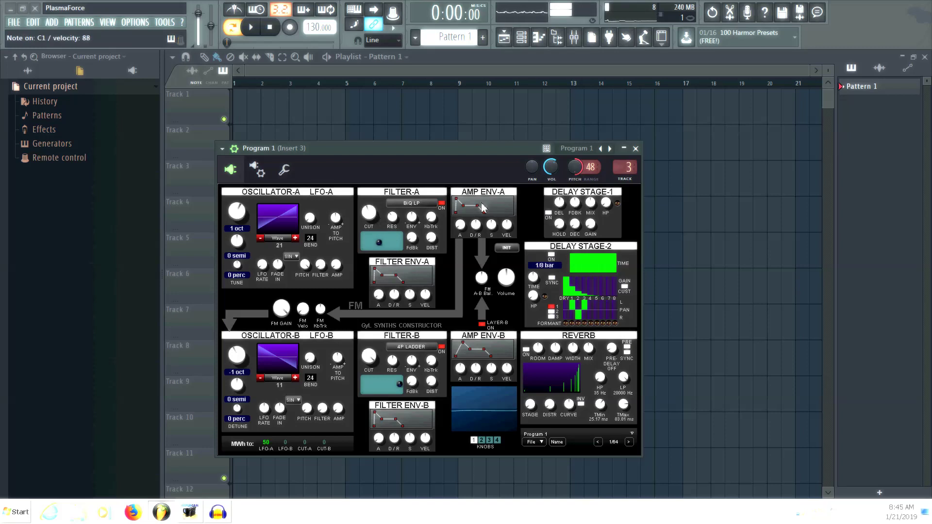
Step: Raise Filter-A's cutoff, set Filter-B's cutoff to 0.66 and lower Oscillator-B to -2 oct
{"action": "right_click", "coordinate": [576, 168]}
{"action": "left_click", "coordinate": [587, 174]}
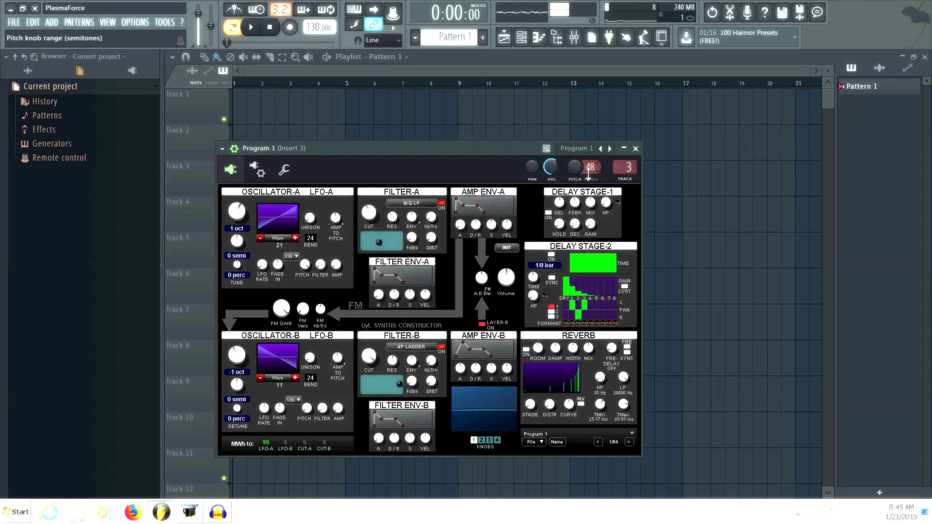
{"action": "left_click_drag", "start_coordinate": [379, 242], "coordinate": [388, 243]}
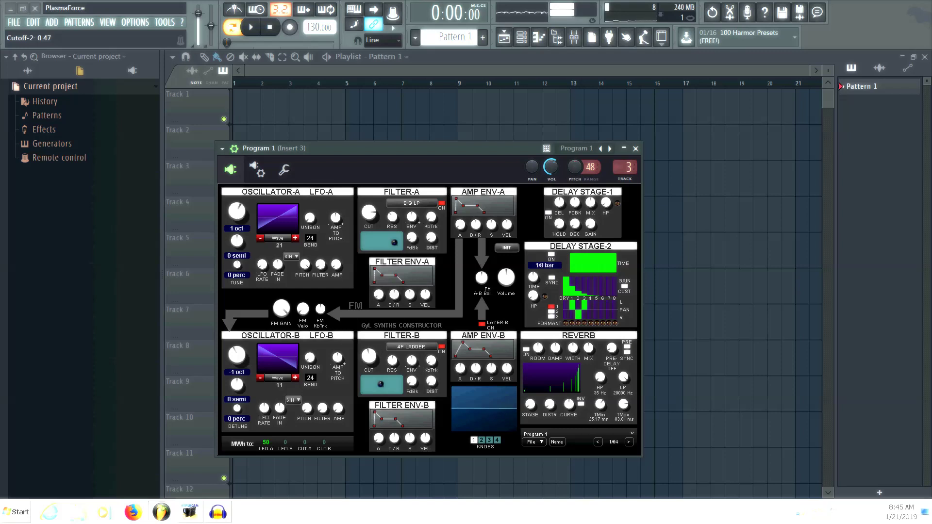
{"action": "left_click_drag", "start_coordinate": [371, 348], "coordinate": [371, 340]}
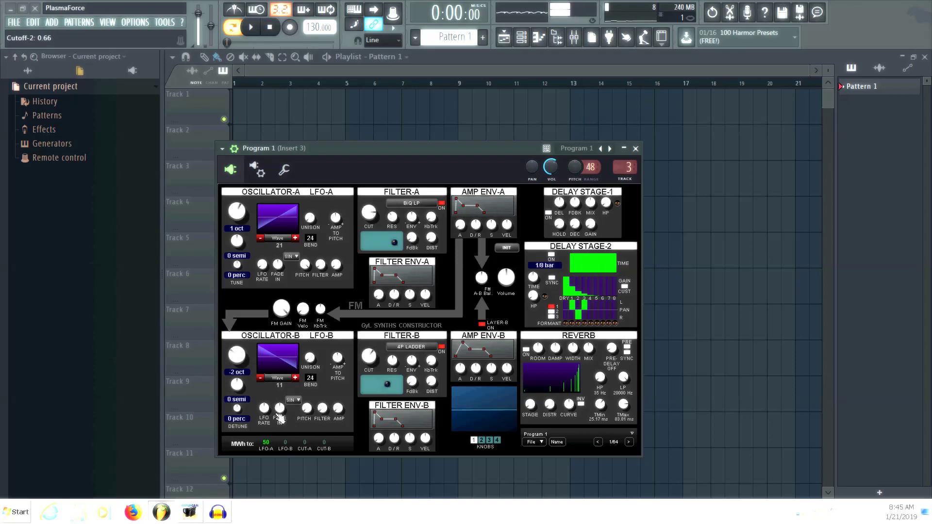
Step: Set LFO-B's waveform to SAW and raise its pitch modulation amount
{"action": "left_click", "coordinate": [293, 400]}
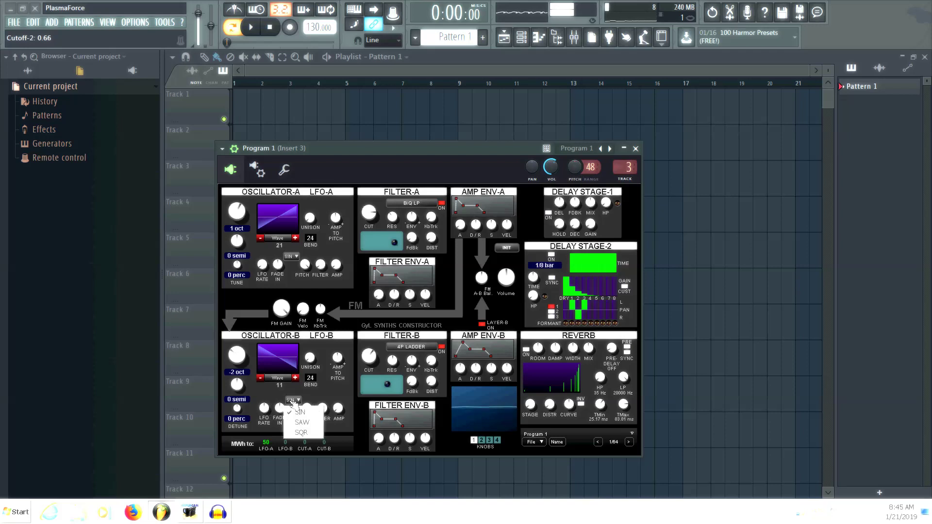
{"action": "left_click", "coordinate": [302, 423]}
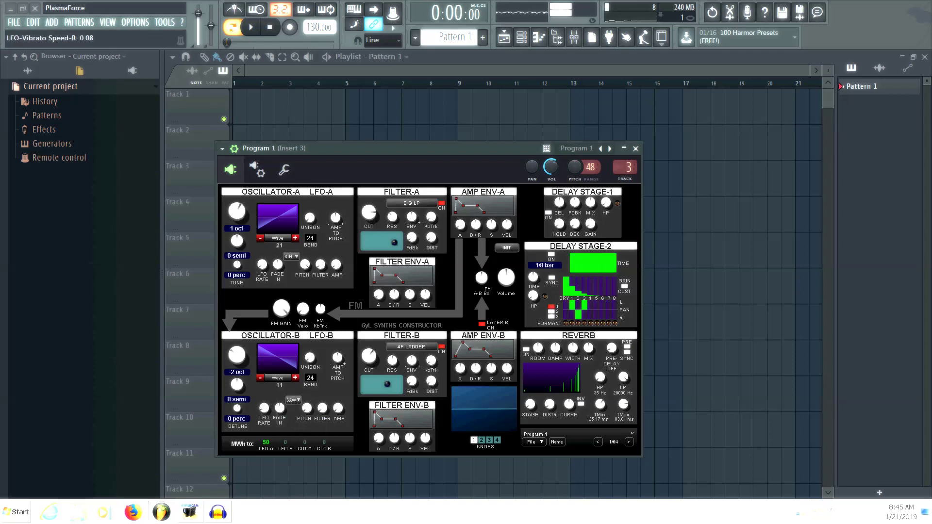
{"action": "left_click_drag", "start_coordinate": [309, 409], "coordinate": [309, 391]}
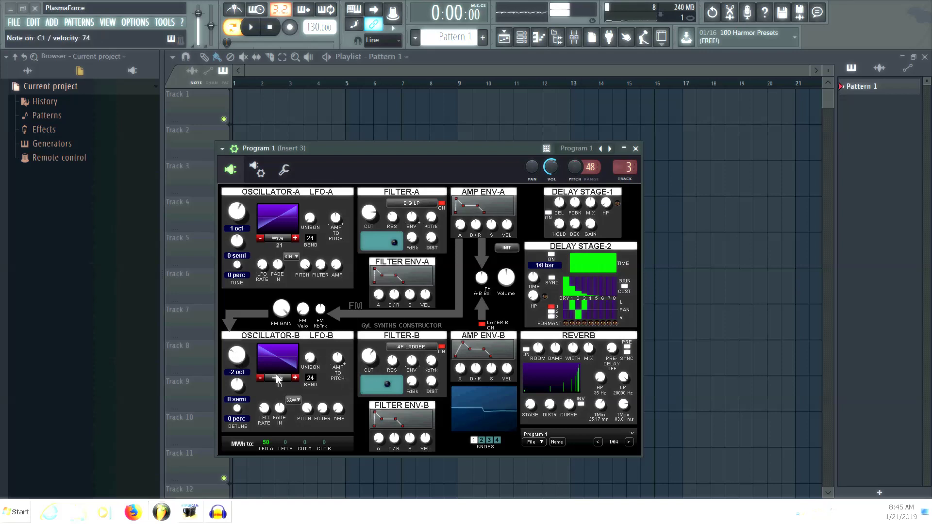
Step: Tune Oscillator-B to 7 semi with a higher Filter-B cutoff, and lower Oscillator-A to -2 oct
{"action": "left_click_drag", "start_coordinate": [241, 386], "coordinate": [241, 383]}
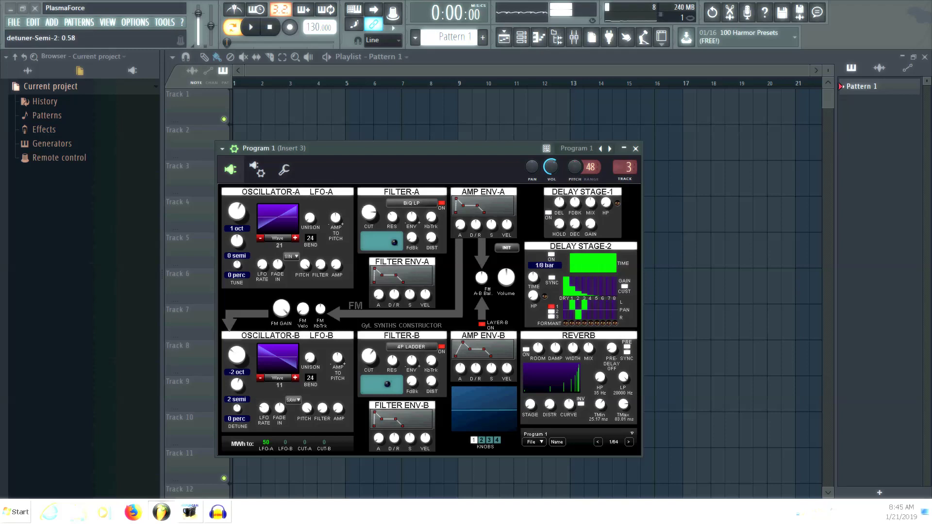
{"action": "left_click_drag", "start_coordinate": [369, 357], "coordinate": [369, 354]}
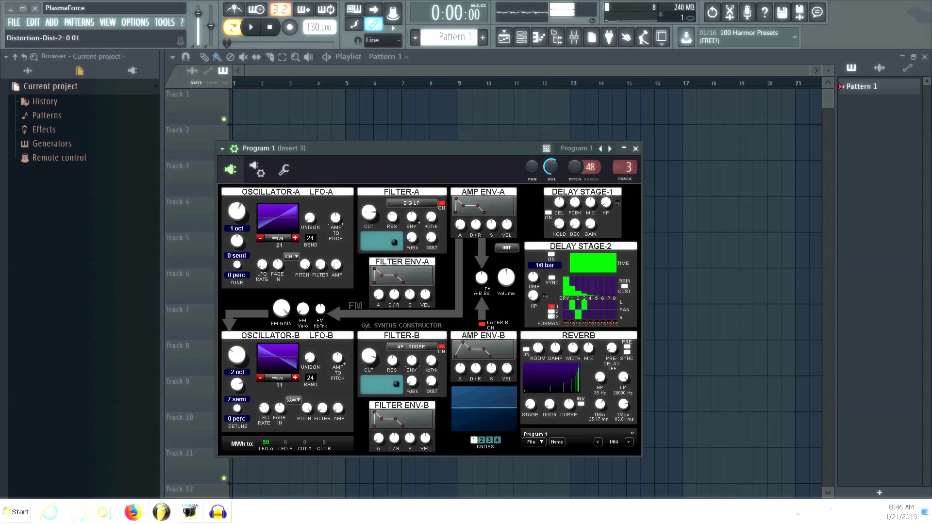
{"action": "left_click_drag", "start_coordinate": [411, 237], "coordinate": [411, 236]}
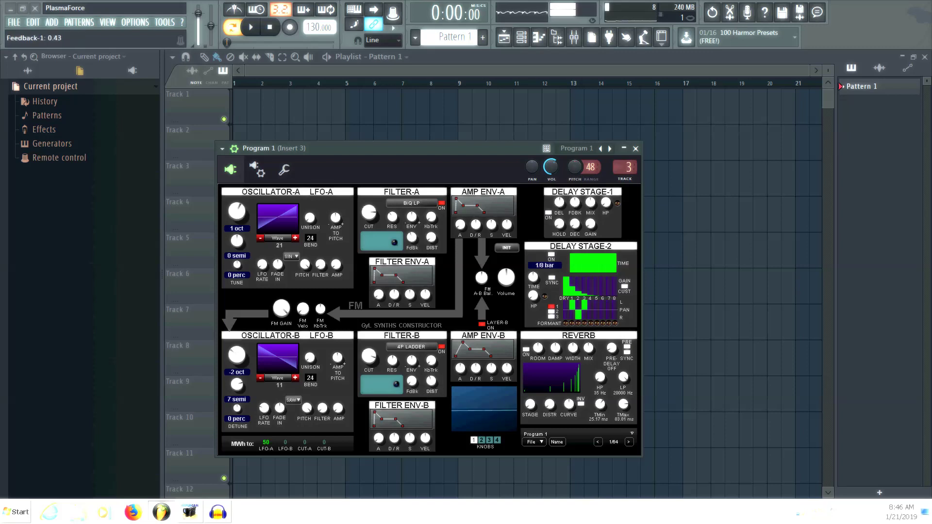
{"action": "left_click_drag", "start_coordinate": [237, 211], "coordinate": [237, 217]}
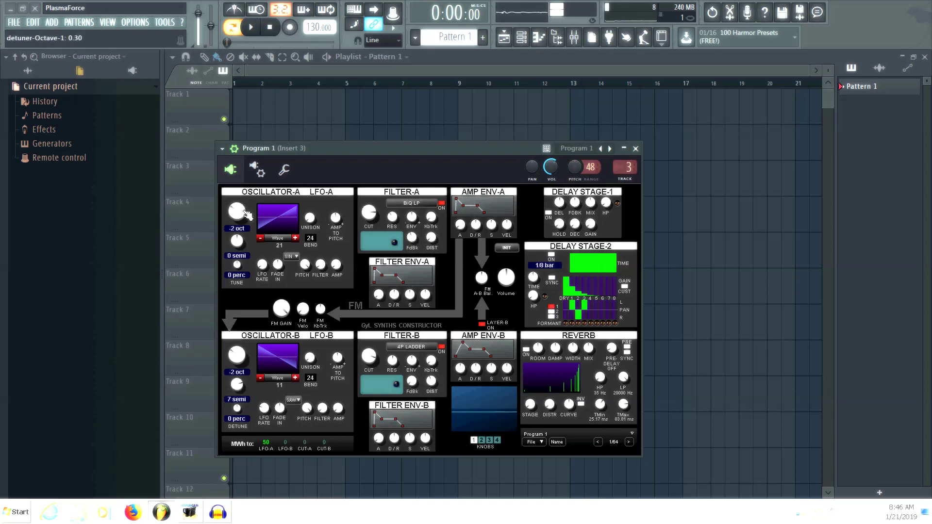
Step: Raise Filter-A's resonance and sweep its cutoff down to 0.00
{"action": "left_click_drag", "start_coordinate": [394, 242], "coordinate": [377, 236]}
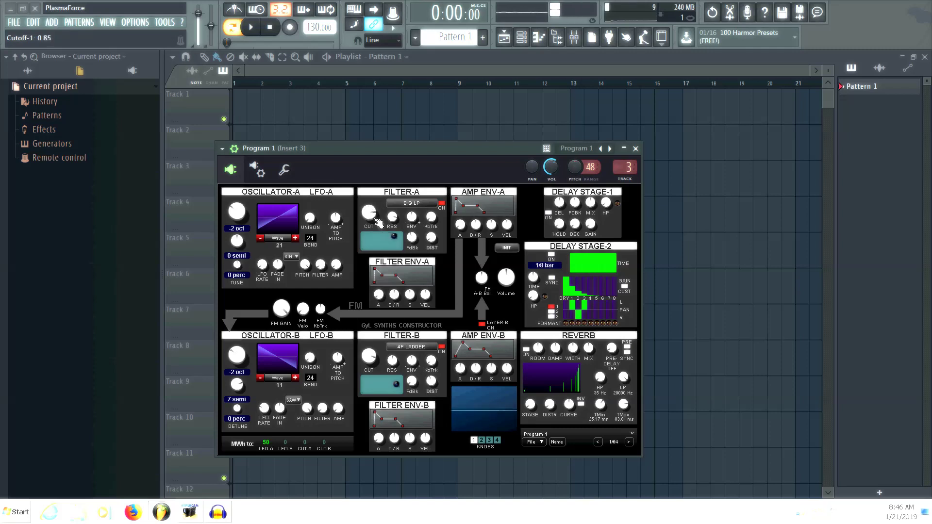
{"action": "left_click_drag", "start_coordinate": [393, 218], "coordinate": [387, 234]}
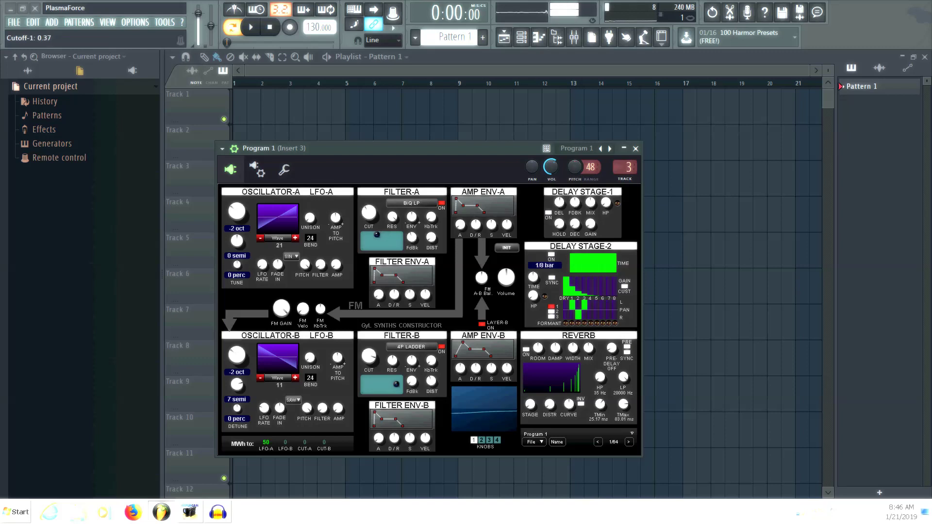
{"action": "left_click_drag", "start_coordinate": [367, 235], "coordinate": [363, 234]}
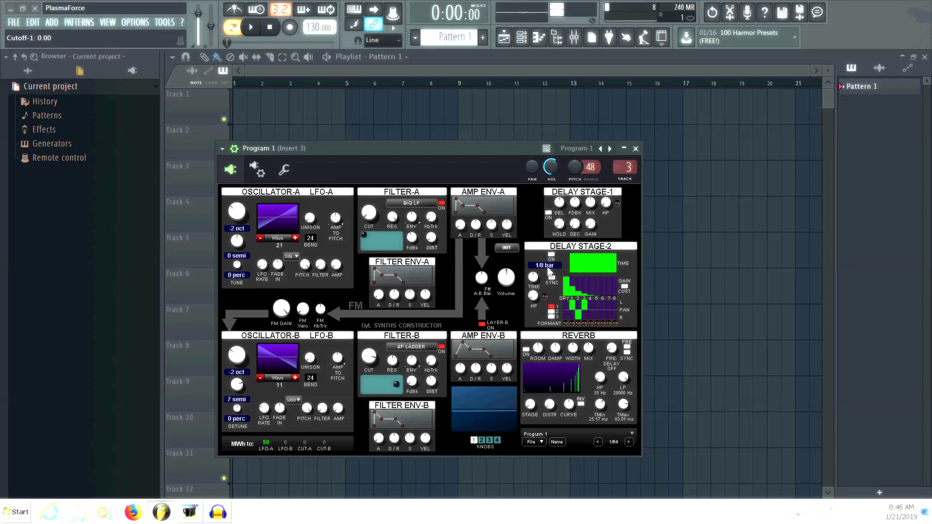
Step: Set Delay Stage-2's time to 1/2 bar and turn the delay on
{"action": "left_click_drag", "start_coordinate": [533, 277], "coordinate": [533, 281]}
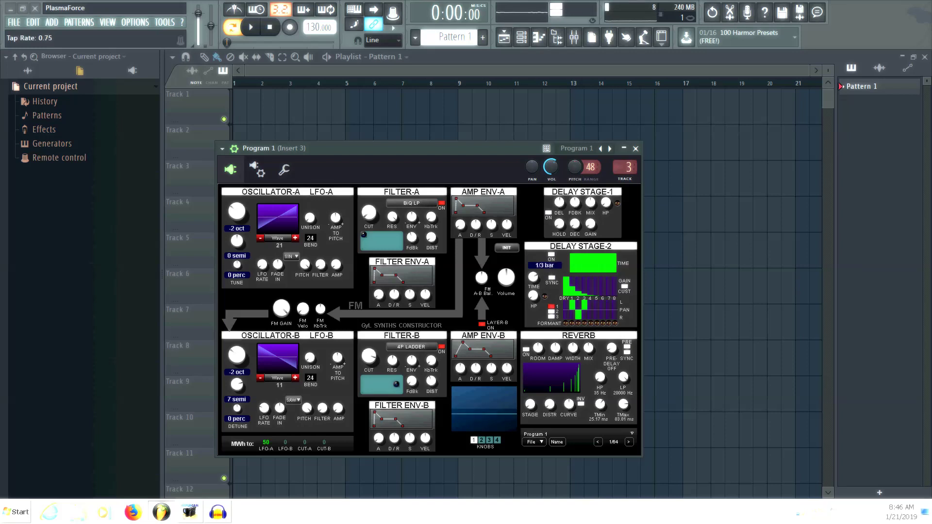
{"action": "left_click_drag", "start_coordinate": [533, 277], "coordinate": [533, 273]}
{"action": "left_click", "coordinate": [553, 255]}
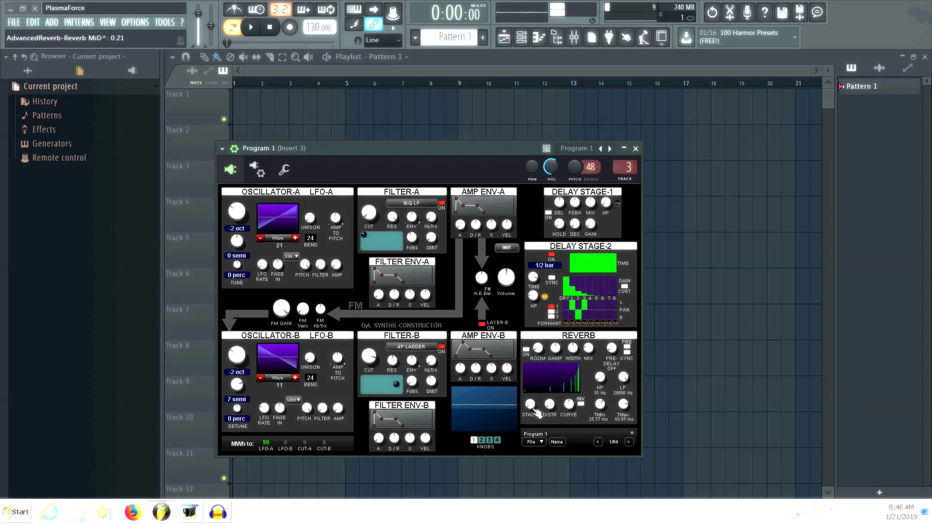
Step: Try out the reverb by changing its stage amount and toggling it on and off
{"action": "left_click", "coordinate": [526, 349]}
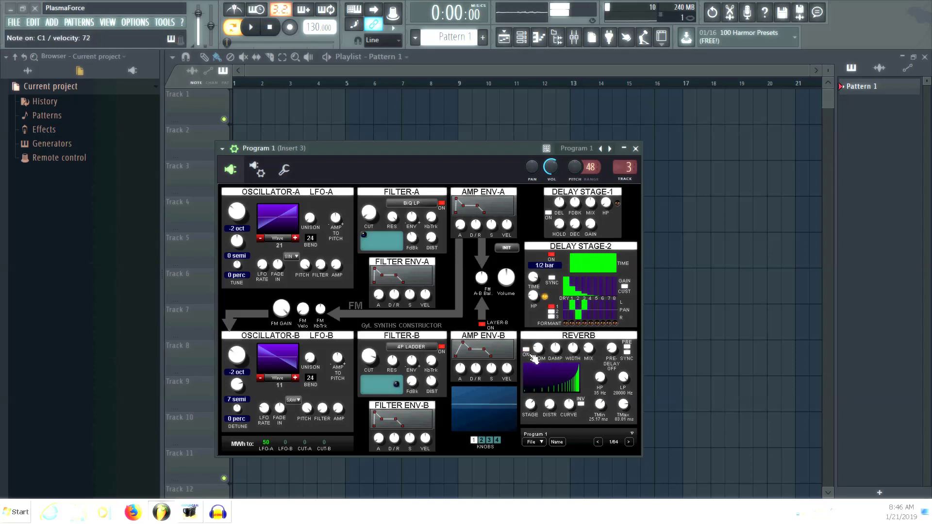
{"action": "left_click", "coordinate": [526, 350]}
{"action": "left_click_drag", "start_coordinate": [532, 406], "coordinate": [532, 412]}
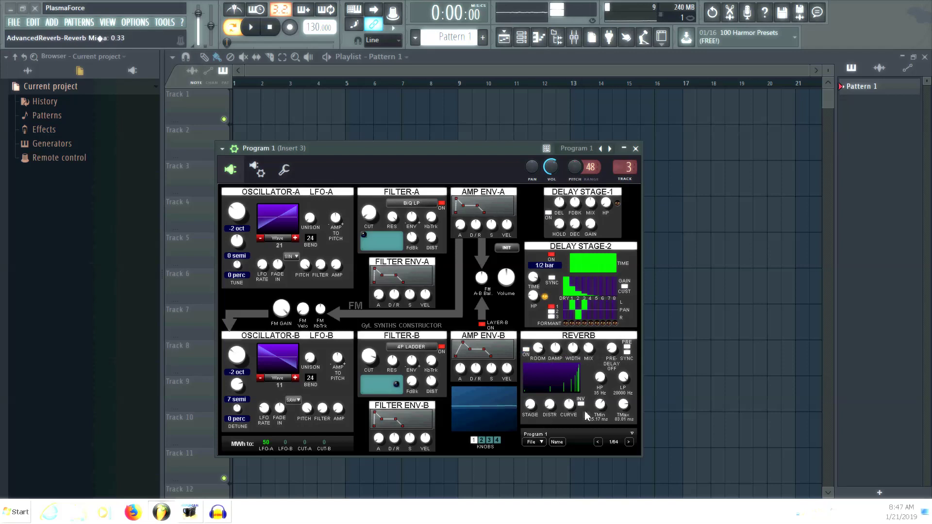
{"action": "left_click", "coordinate": [526, 349]}
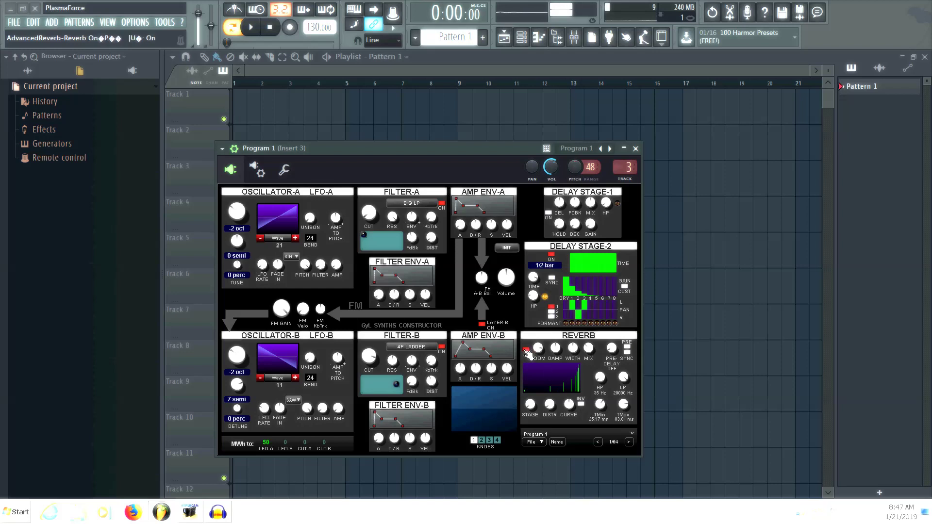
{"action": "left_click", "coordinate": [526, 349]}
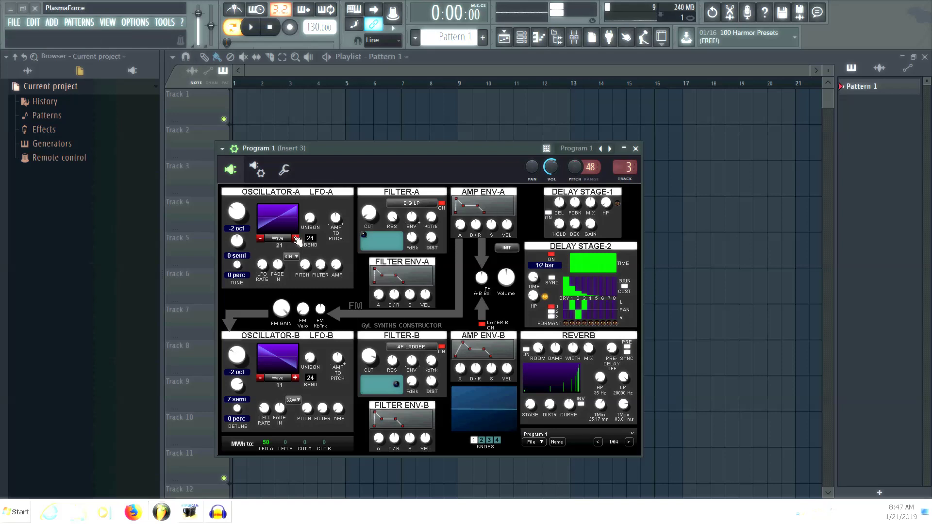
Step: Set the bend of both Oscillator-A and Oscillator-B to 0
{"action": "left_click_drag", "start_coordinate": [312, 240], "coordinate": [304, 285]}
{"action": "left_click_drag", "start_coordinate": [311, 378], "coordinate": [318, 379]}
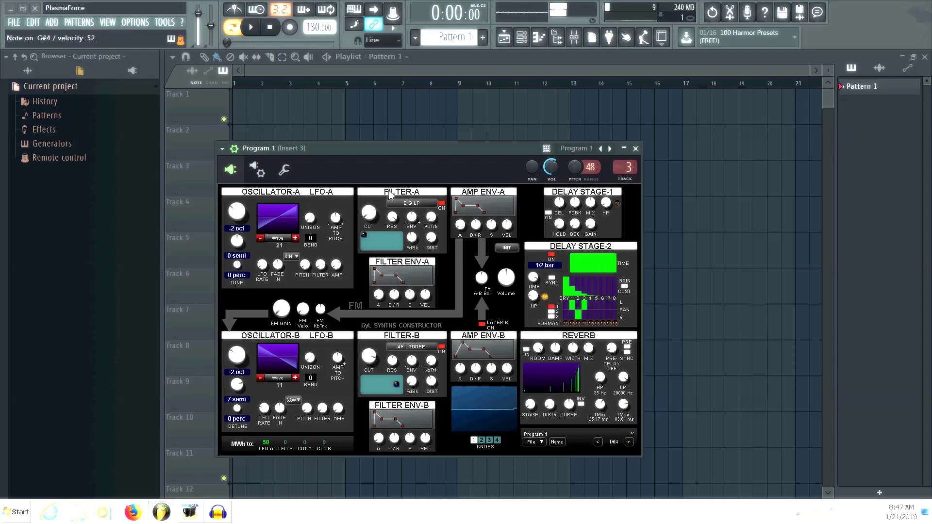
Step: Set the channel's arpeggiator to the down direction with the Auto (sustain) chord and a range of 2
{"action": "left_click", "coordinate": [289, 171]}
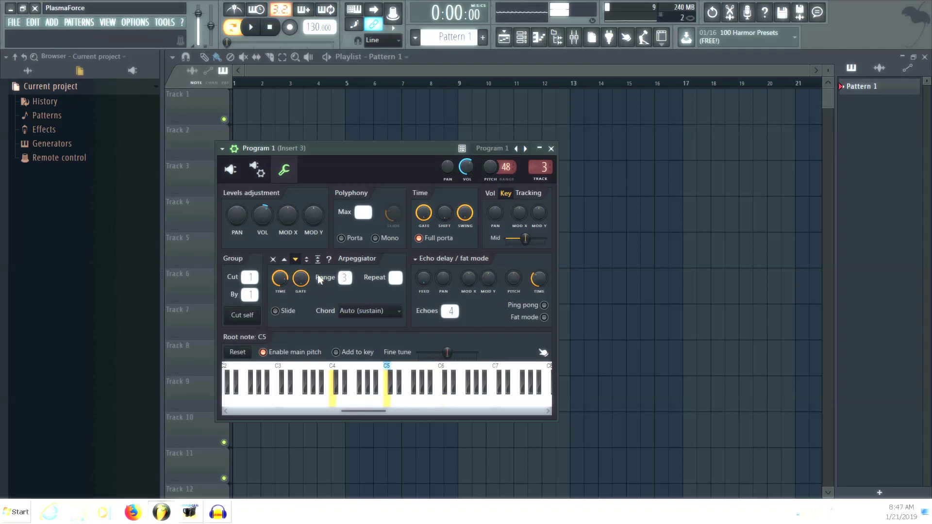
{"action": "left_click", "coordinate": [231, 171]}
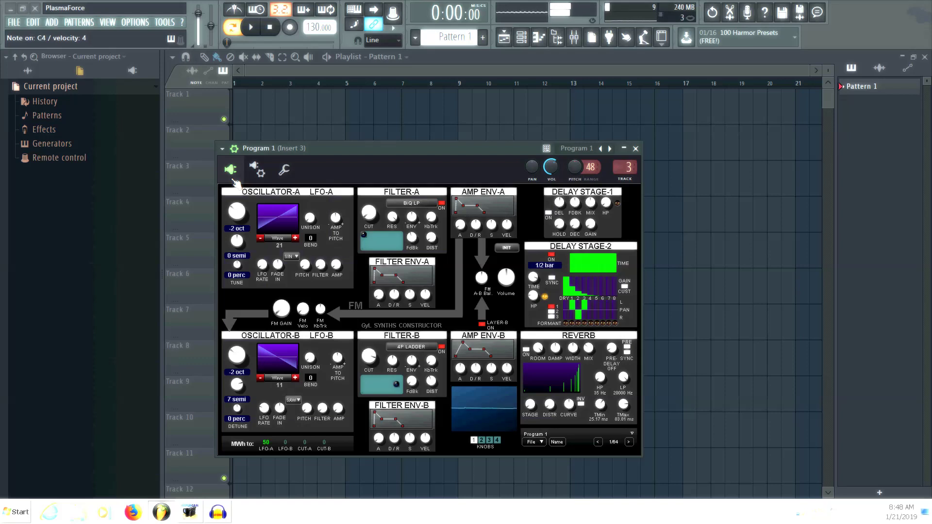
{"action": "left_click", "coordinate": [284, 169]}
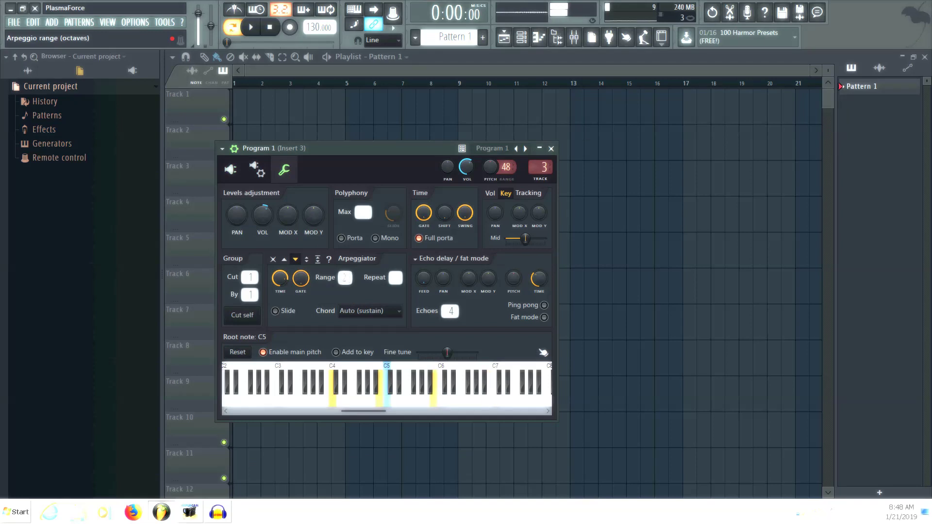
{"action": "left_click", "coordinate": [232, 170]}
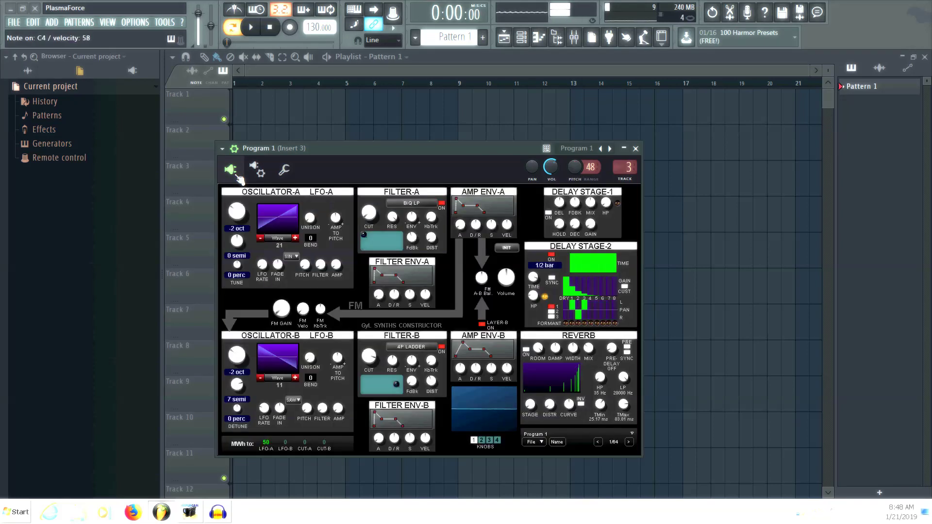
Step: Raise Filter-A's cutoff to near its maximum and revisit the channel's arpeggiator settings
{"action": "mouse_move", "coordinate": [363, 235]}
{"action": "left_mouse_down"}
{"action": "mouse_move", "coordinate": [381, 225]}
{"action": "mouse_move", "coordinate": [381, 234]}
{"action": "left_mouse_up"}
{"action": "left_click_drag", "start_coordinate": [386, 234], "coordinate": [377, 219]}
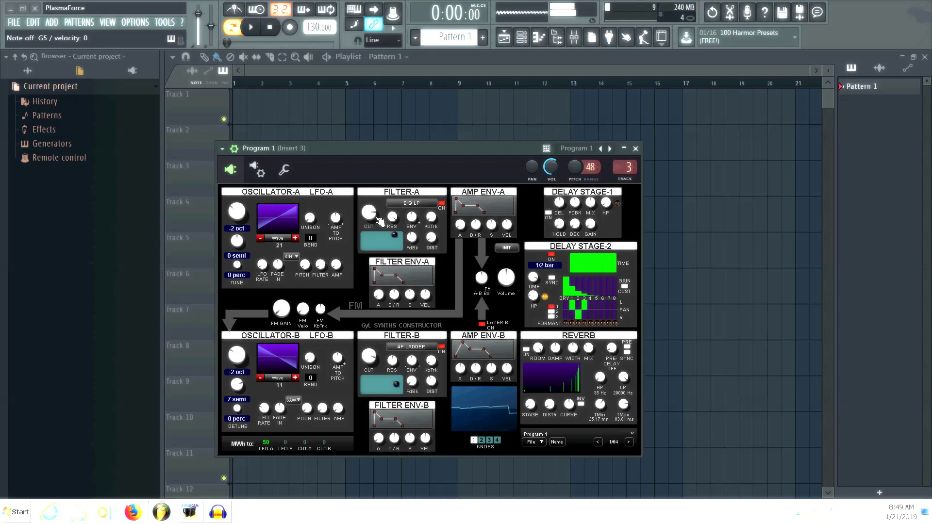
{"action": "left_click", "coordinate": [284, 170]}
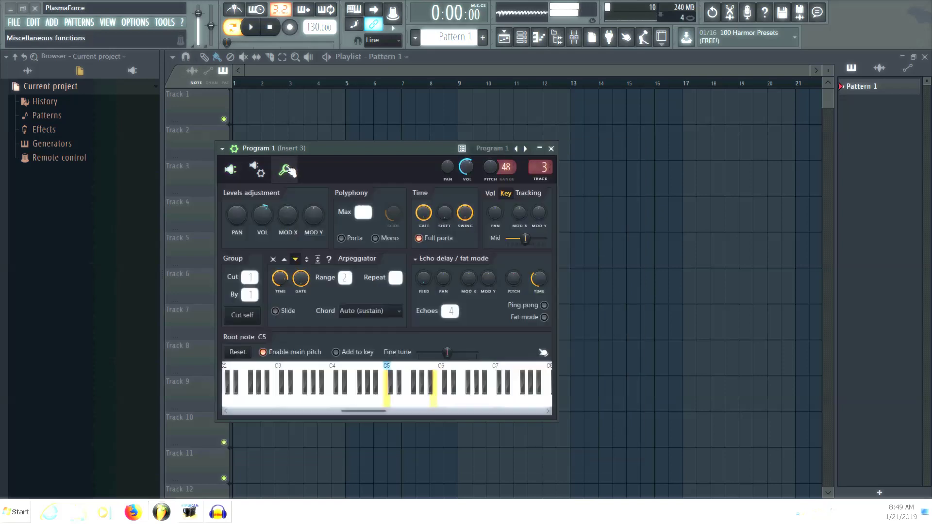
{"action": "left_click", "coordinate": [231, 170]}
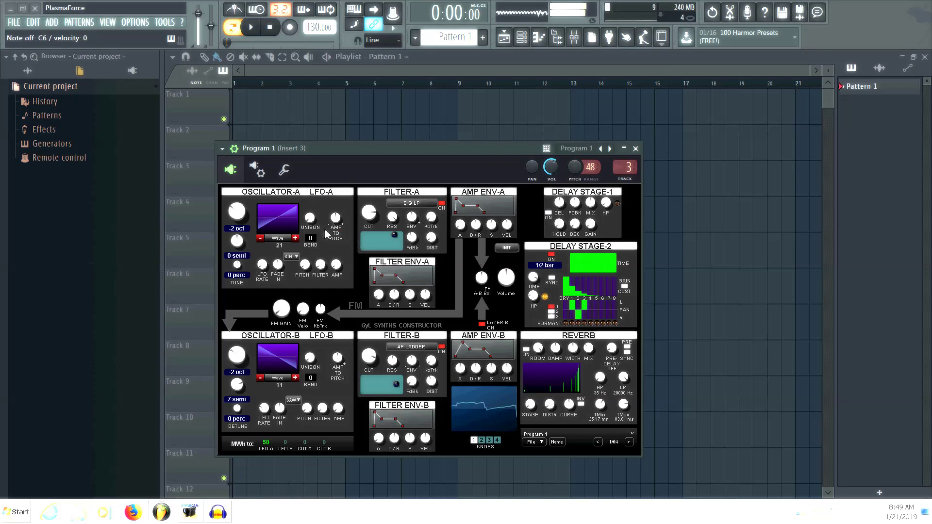
Step: Save the current sound as a plugin preset named buckle
{"action": "left_click", "coordinate": [222, 148]}
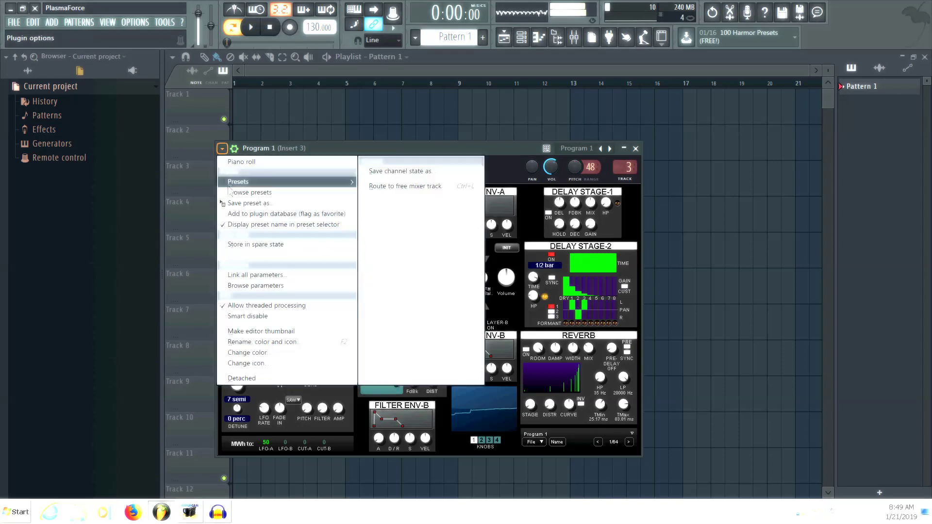
{"action": "left_click", "coordinate": [235, 203]}
{"action": "type", "text": "buc"}
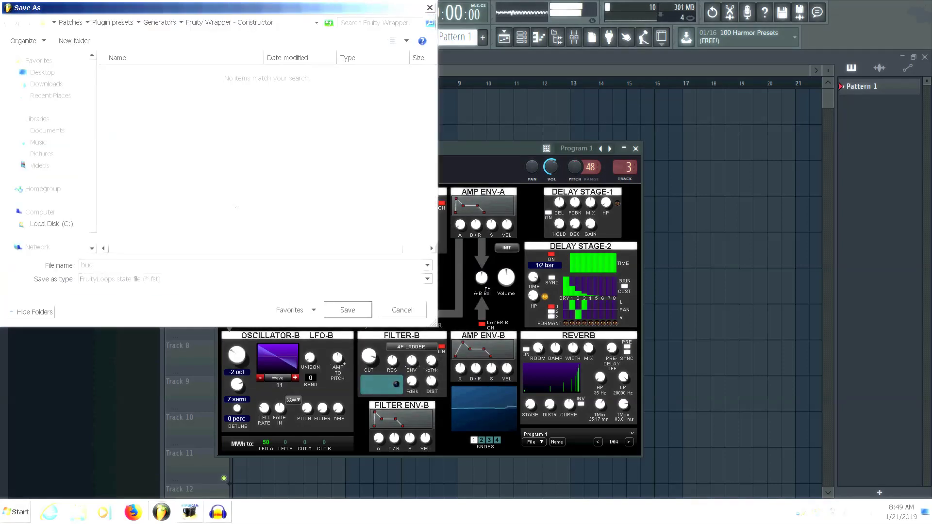
{"action": "type", "text": "kle"}
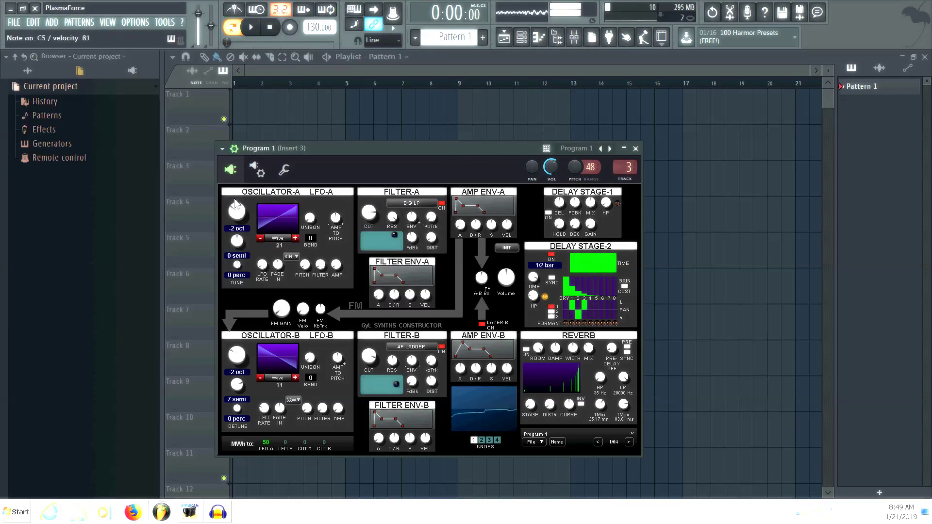
Step: Reload the Program 1 preset and lower Filter-A's cutoff to about the middle
{"action": "left_click", "coordinate": [610, 149]}
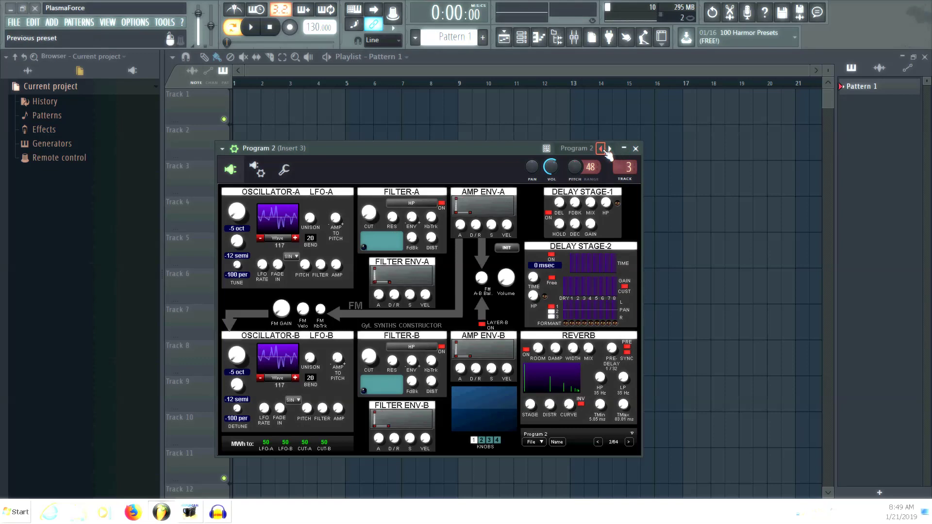
{"action": "left_click", "coordinate": [601, 148]}
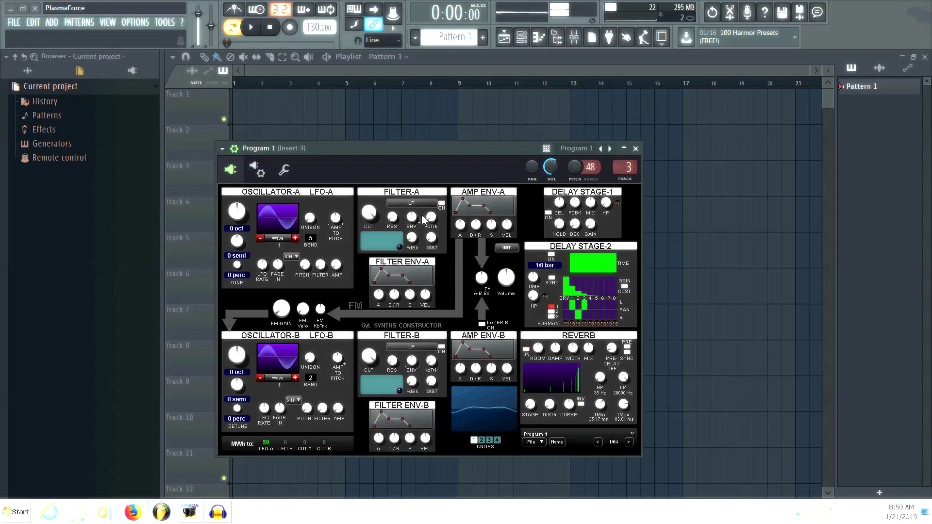
{"action": "left_click_drag", "start_coordinate": [372, 211], "coordinate": [372, 234]}
{"action": "left_click_drag", "start_coordinate": [390, 216], "coordinate": [389, 192]}
Step: Change Oscillator-A's waveform to wave 12
{"action": "left_click", "coordinate": [296, 238]}
{"action": "left_click", "coordinate": [296, 238]}
{"action": "left_click", "coordinate": [296, 238]}
{"action": "left_click", "coordinate": [296, 238]}
{"action": "left_click", "coordinate": [296, 238]}
{"action": "left_click", "coordinate": [296, 239]}
{"action": "left_click", "coordinate": [294, 238]}
{"action": "left_click", "coordinate": [294, 238]}
{"action": "left_click", "coordinate": [295, 237]}
{"action": "left_click", "coordinate": [295, 237]}
{"action": "left_click", "coordinate": [295, 238]}
Step: Change Oscillator-B's waveform to wave 7
{"action": "left_click", "coordinate": [295, 377]}
{"action": "left_click", "coordinate": [295, 377]}
{"action": "left_click", "coordinate": [294, 378]}
{"action": "left_click", "coordinate": [295, 377]}
{"action": "left_click", "coordinate": [295, 378]}
{"action": "left_click", "coordinate": [295, 378]}
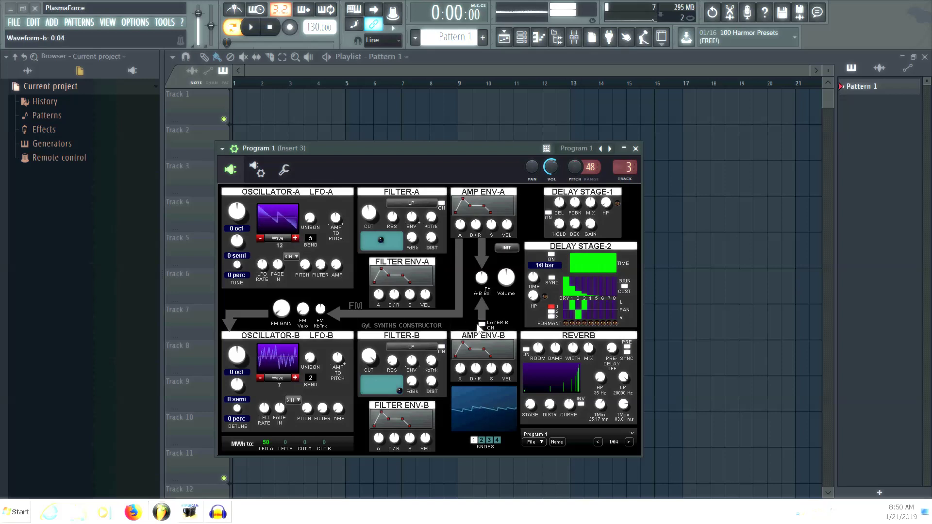
Step: Turn on Layer-B, with Oscillator-B lowered to -1 oct and its bend set to 0
{"action": "left_click", "coordinate": [483, 325]}
{"action": "left_click_drag", "start_coordinate": [238, 359], "coordinate": [238, 367]}
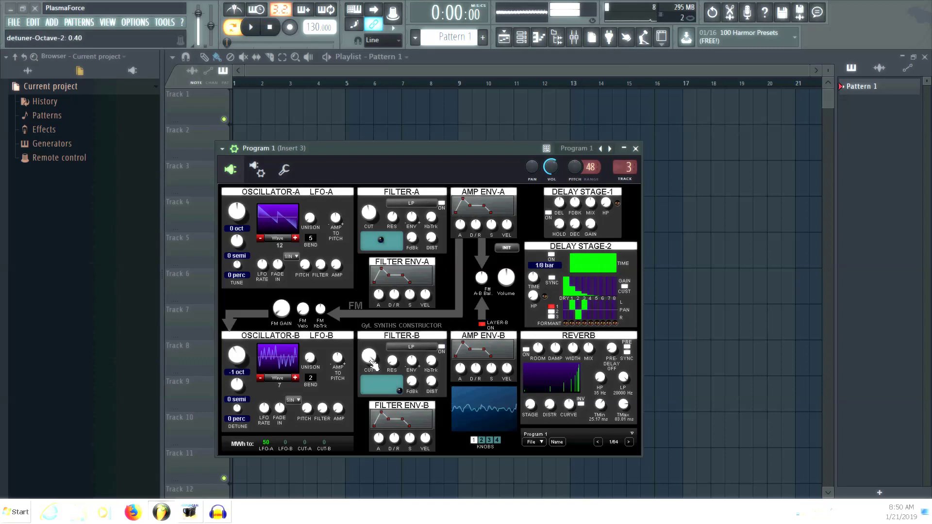
{"action": "left_click_drag", "start_coordinate": [312, 378], "coordinate": [312, 388]}
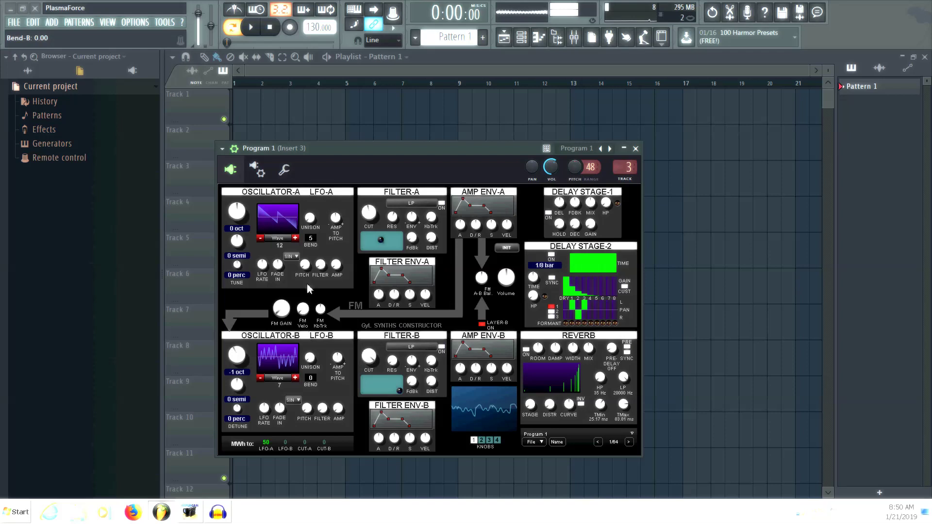
Step: Set Oscillator-A's bend to 0 and shorten the attacks of both filter envelopes and Amp Env-A, with Amp Env-A's decay/release at 0.22
{"action": "left_click_drag", "start_coordinate": [315, 237], "coordinate": [313, 246]}
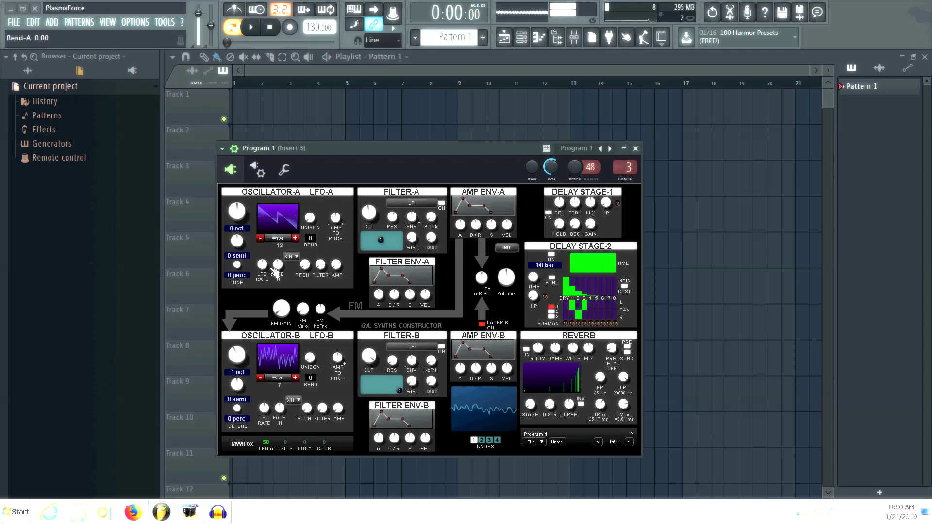
{"action": "mouse_move", "coordinate": [382, 296]}
{"action": "left_mouse_down"}
{"action": "mouse_move", "coordinate": [382, 313]}
{"action": "mouse_move", "coordinate": [396, 306]}
{"action": "left_mouse_up"}
{"action": "left_click_drag", "start_coordinate": [378, 439], "coordinate": [379, 457]}
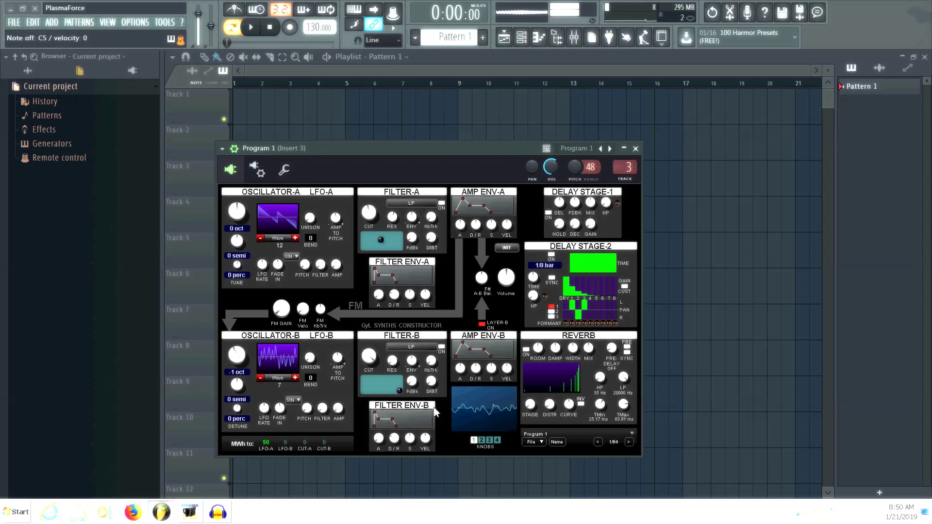
{"action": "scroll", "coordinate": [476, 224], "scroll_direction": "down", "scroll_amount": 3}
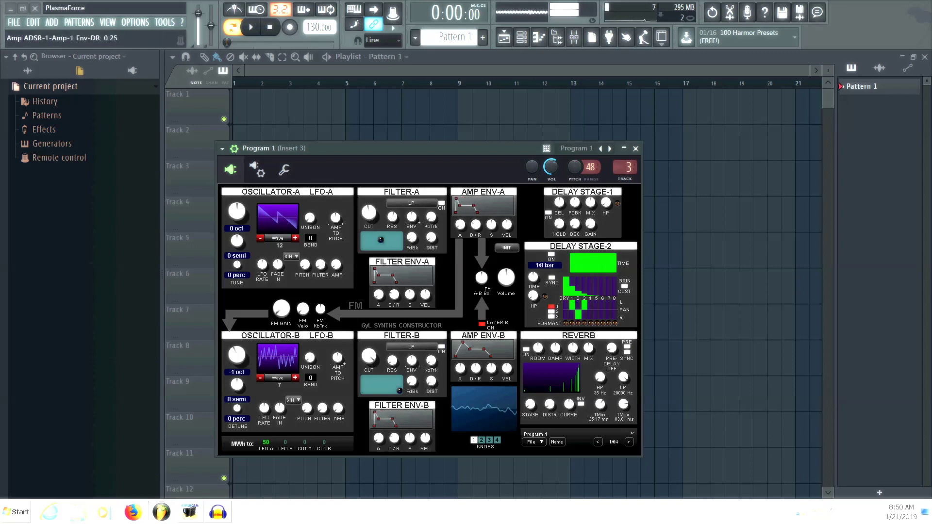
{"action": "scroll", "coordinate": [476, 224], "scroll_direction": "up", "scroll_amount": 2}
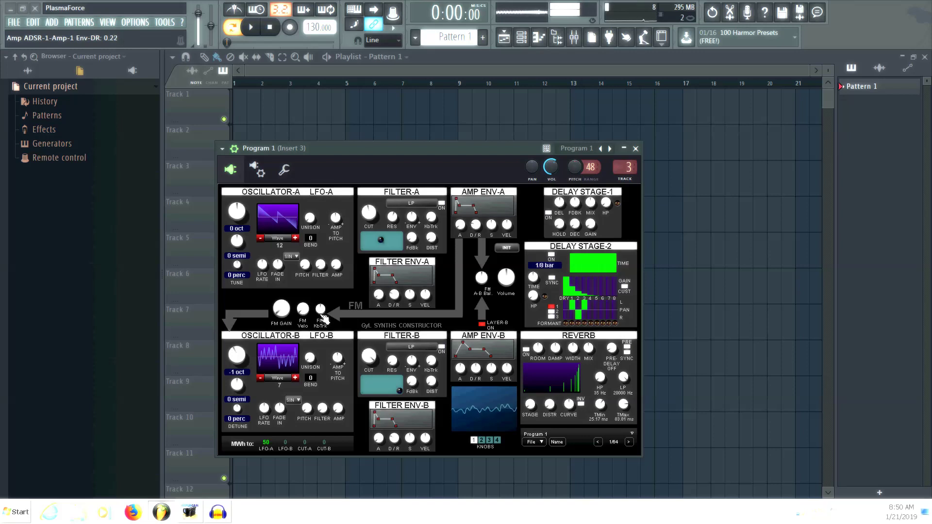
Step: Set Filter-B's type to BIQ HP, lower its cutoff below the middle and set its resonance to about 0.52
{"action": "left_click", "coordinate": [410, 347]}
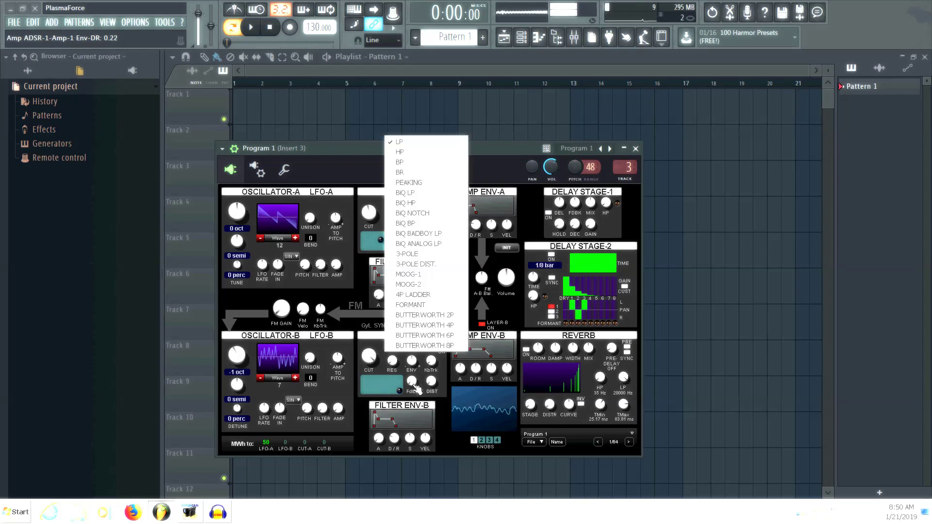
{"action": "left_click", "coordinate": [408, 203]}
{"action": "left_click_drag", "start_coordinate": [370, 355], "coordinate": [394, 332]}
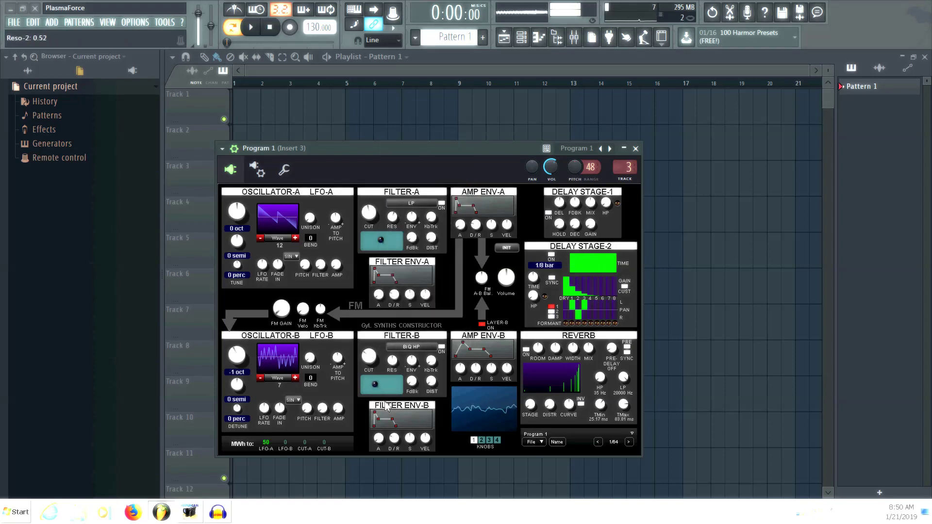
Step: Lower Oscillator-B to -2 oct while adjusting the FM gain and the balance between layers A and B
{"action": "mouse_move", "coordinate": [285, 310]}
{"action": "left_mouse_down"}
{"action": "mouse_move", "coordinate": [284, 291]}
{"action": "mouse_move", "coordinate": [281, 318]}
{"action": "left_mouse_up"}
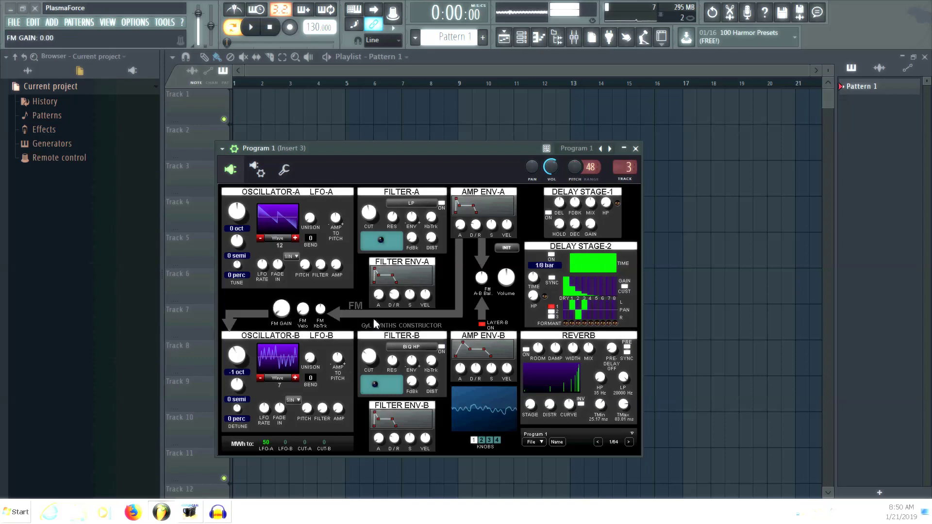
{"action": "left_click_drag", "start_coordinate": [238, 358], "coordinate": [237, 364]}
{"action": "left_click_drag", "start_coordinate": [282, 308], "coordinate": [282, 310]}
{"action": "left_click_drag", "start_coordinate": [483, 278], "coordinate": [481, 267]}
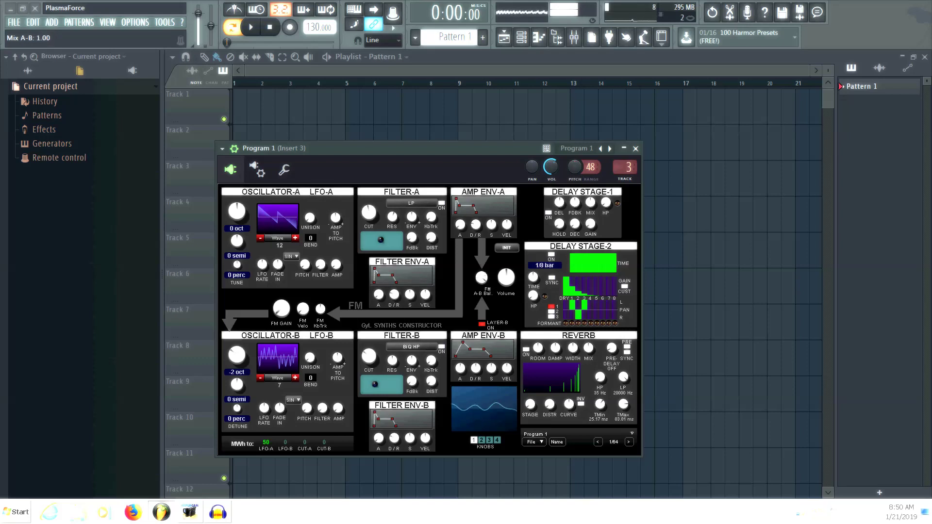
{"action": "left_click_drag", "start_coordinate": [286, 312], "coordinate": [286, 305]}
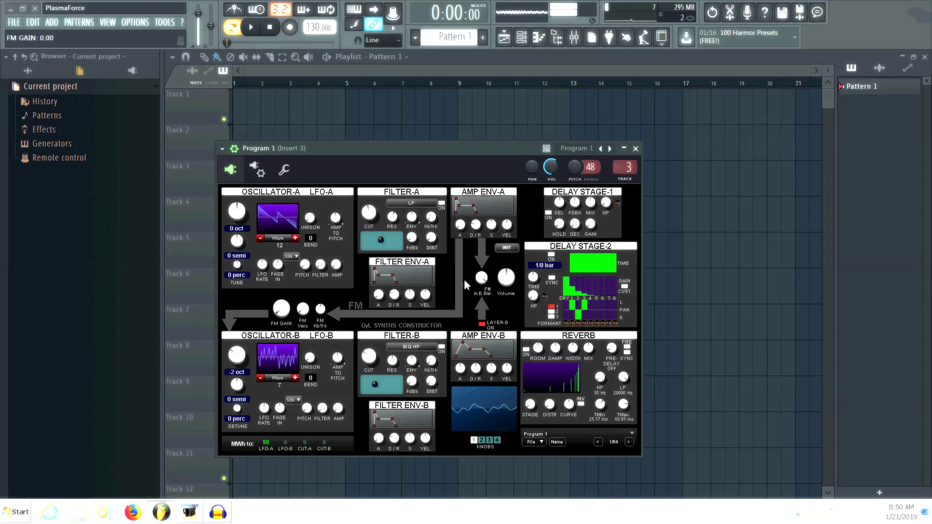
{"action": "left_click_drag", "start_coordinate": [481, 277], "coordinate": [481, 292]}
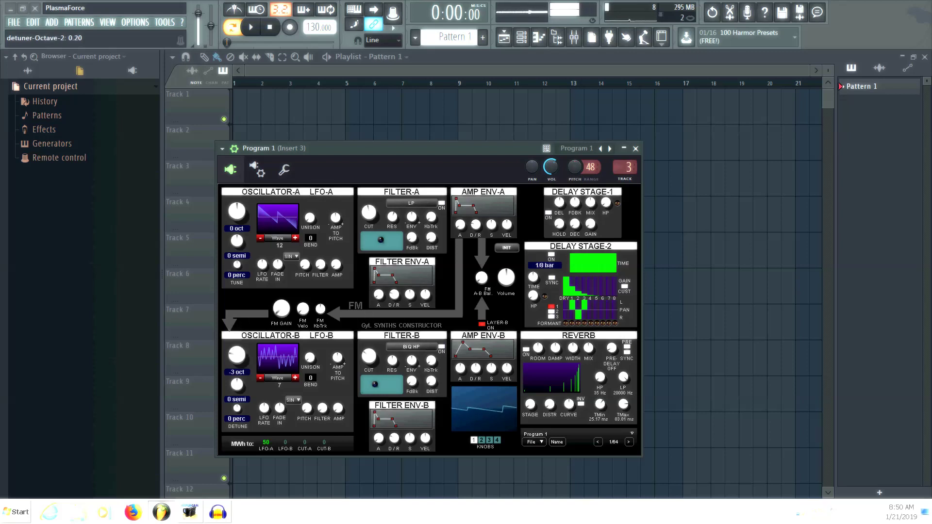
{"action": "left_click_drag", "start_coordinate": [482, 276], "coordinate": [482, 266]}
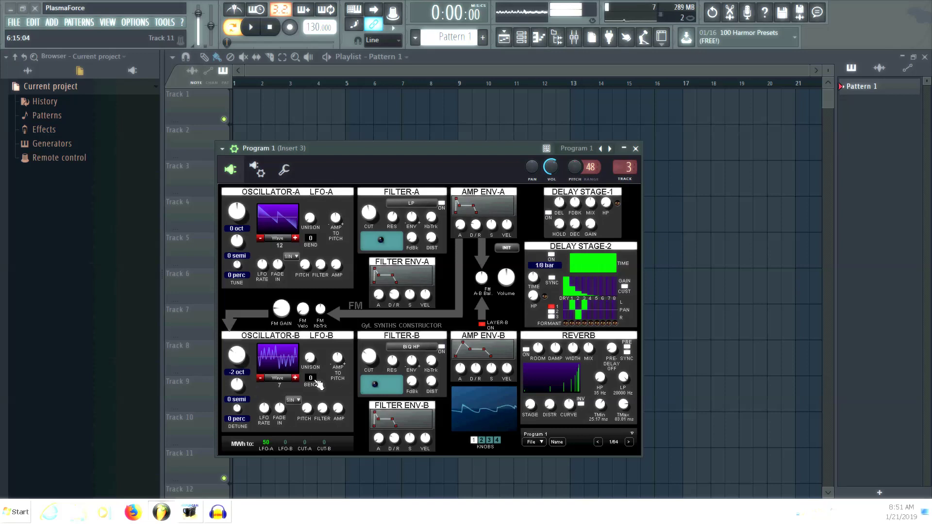
Step: Adjust the unison of both oscillators, with Oscillator-A's unison at 0.03
{"action": "left_click_drag", "start_coordinate": [312, 364], "coordinate": [313, 351]}
{"action": "left_click_drag", "start_coordinate": [311, 218], "coordinate": [309, 227]}
Step: Try the reverb, leave it off, and turn on Delay Stage-2 with its time set to 1/4 bar
{"action": "left_click", "coordinate": [528, 352]}
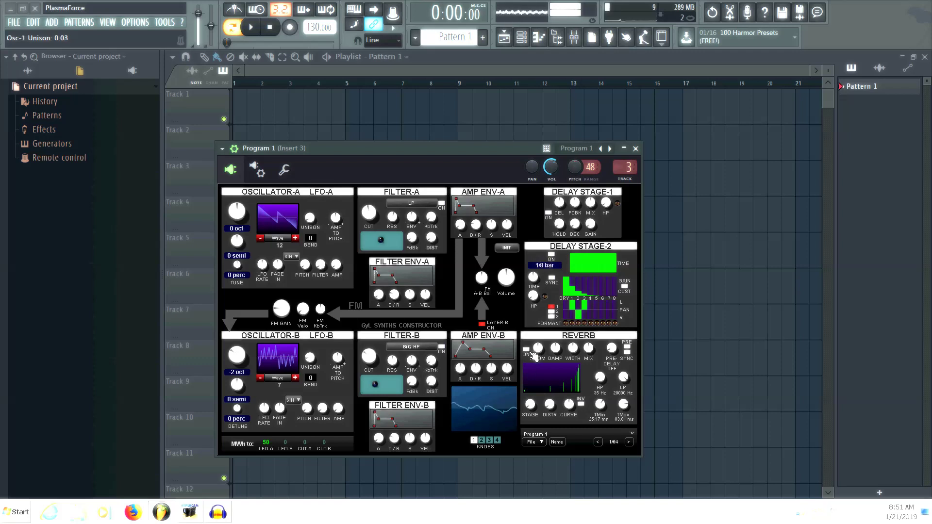
{"action": "left_click", "coordinate": [528, 351]}
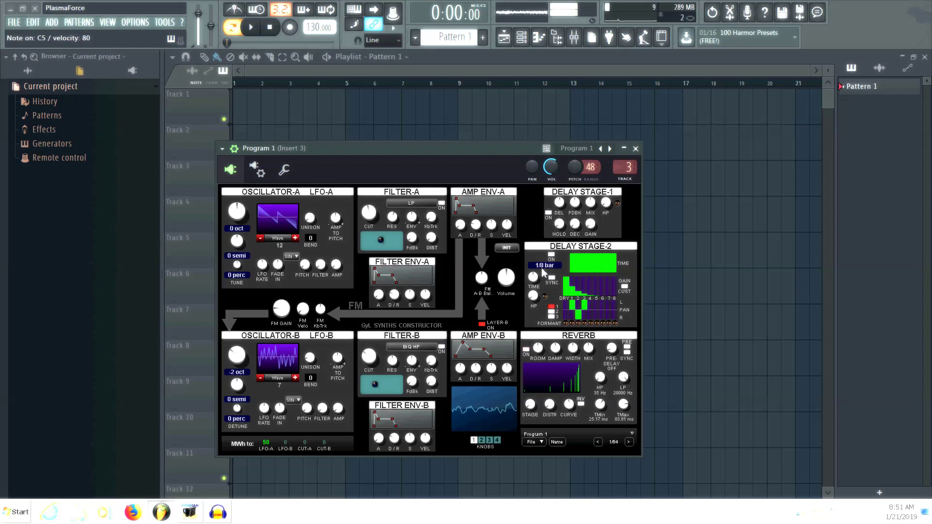
{"action": "left_click_drag", "start_coordinate": [536, 276], "coordinate": [536, 259]}
{"action": "left_click", "coordinate": [553, 256]}
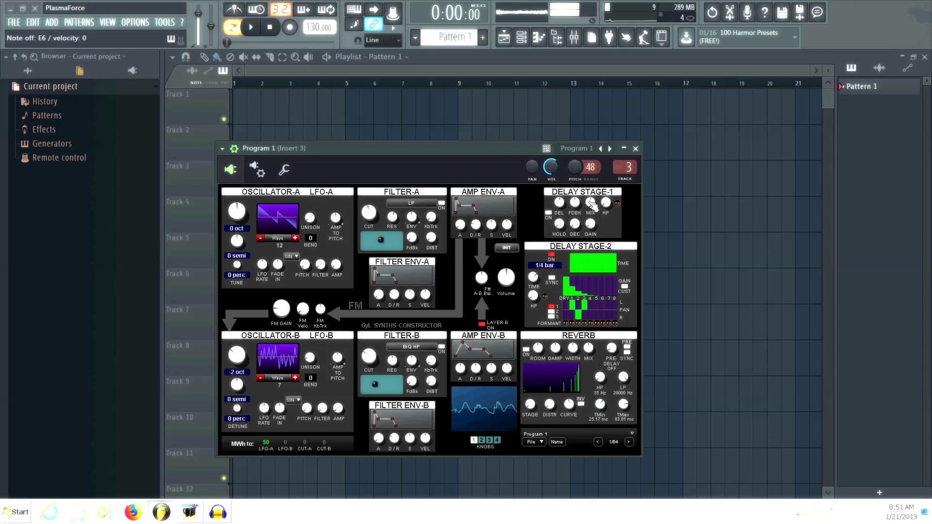
Step: Lower Filter-A's cutoff slightly and turn on Filter-B with its cutoff raised to about the middle
{"action": "left_click_drag", "start_coordinate": [369, 214], "coordinate": [369, 217]}
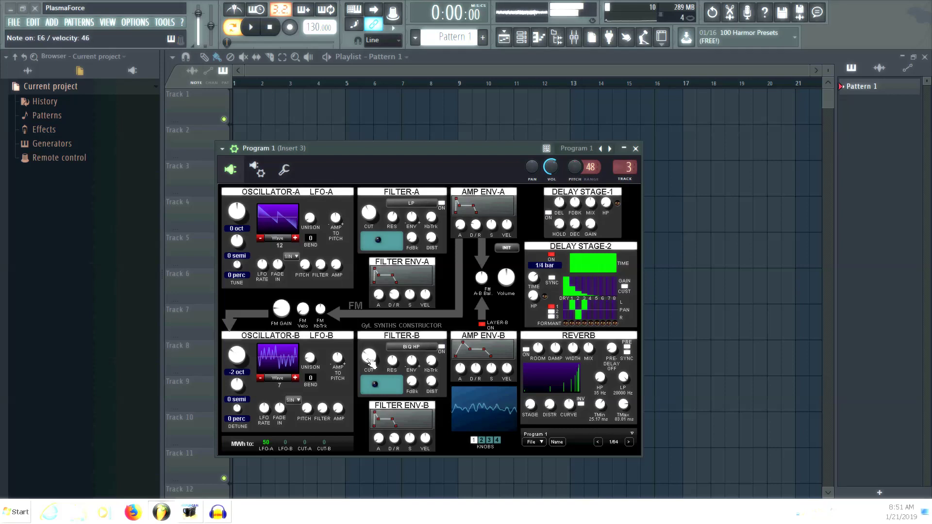
{"action": "left_click_drag", "start_coordinate": [370, 363], "coordinate": [370, 372]}
{"action": "left_click", "coordinate": [442, 347]}
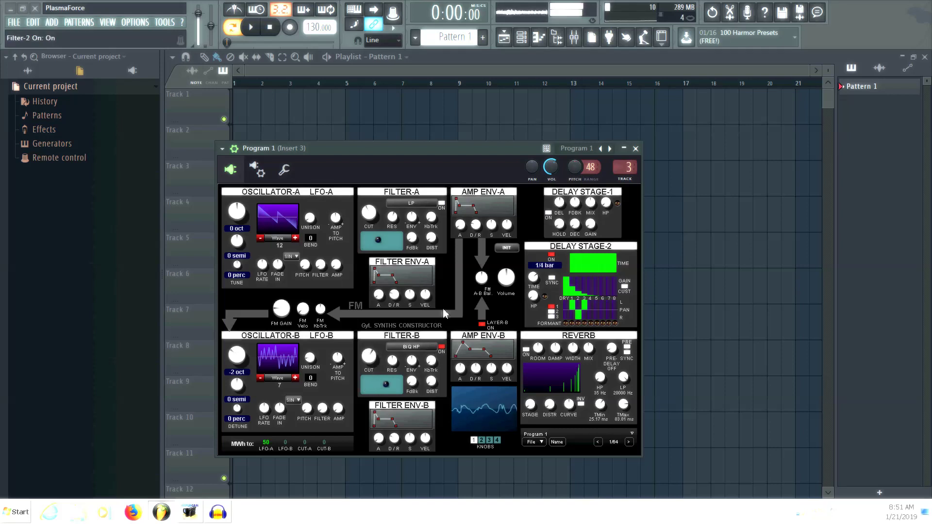
Step: Turn on Filter-A, try its filter types and set it to 3-POLE DIST
{"action": "left_click", "coordinate": [442, 205]}
{"action": "left_click", "coordinate": [395, 207]}
{"action": "left_click", "coordinate": [410, 256]}
{"action": "left_click", "coordinate": [420, 207]}
{"action": "left_click", "coordinate": [419, 337]}
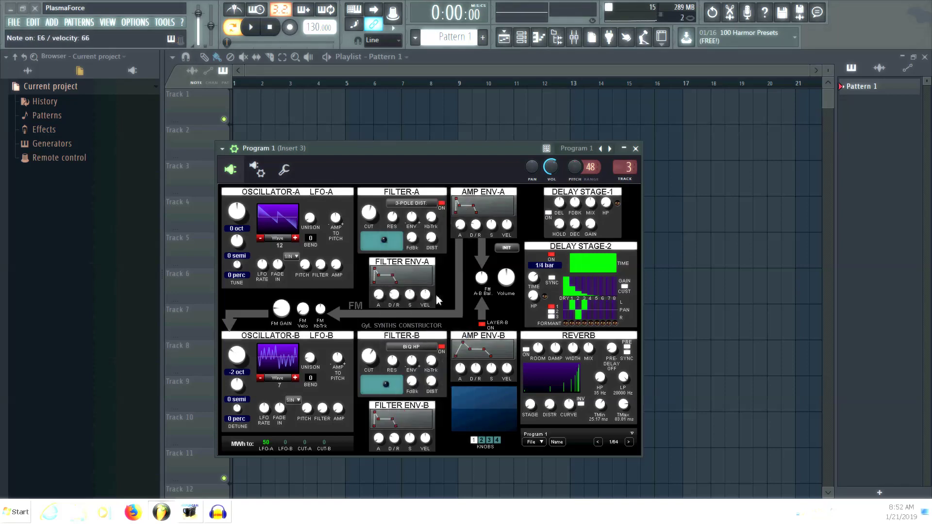
Step: Turn off Filter-A and Filter-B
{"action": "left_click", "coordinate": [441, 204]}
{"action": "left_click", "coordinate": [443, 349]}
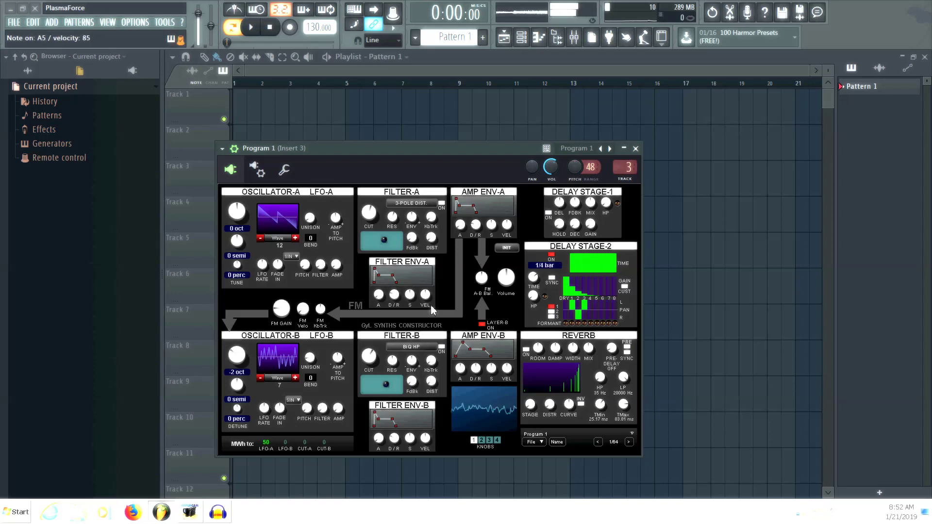
Step: Check the channel's miscellaneous settings and try neighbouring waveforms on Oscillator-B
{"action": "left_click", "coordinate": [284, 169]}
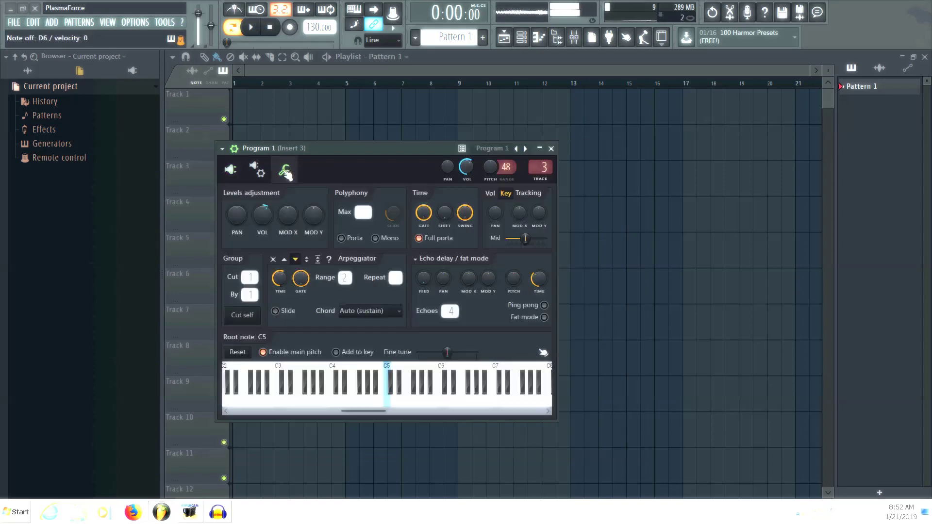
{"action": "left_click", "coordinate": [230, 170]}
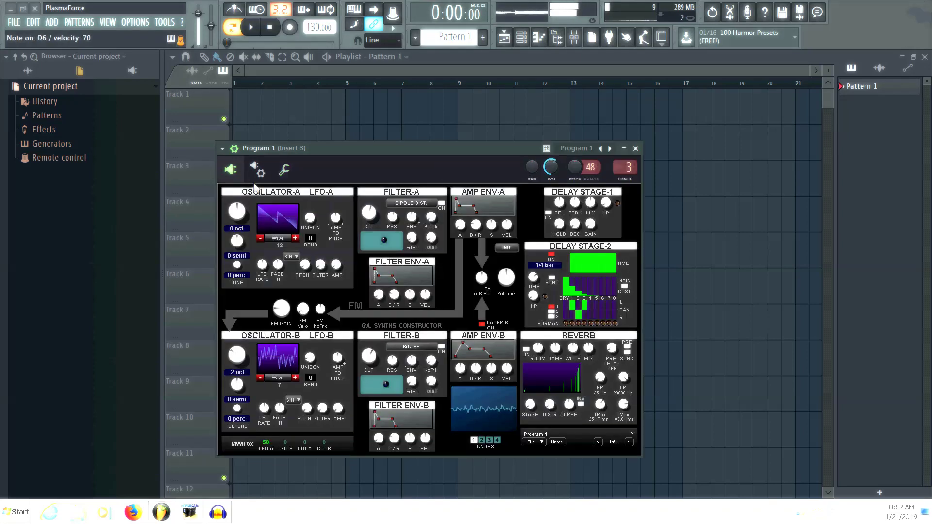
{"action": "left_click", "coordinate": [295, 378]}
{"action": "left_click", "coordinate": [295, 378]}
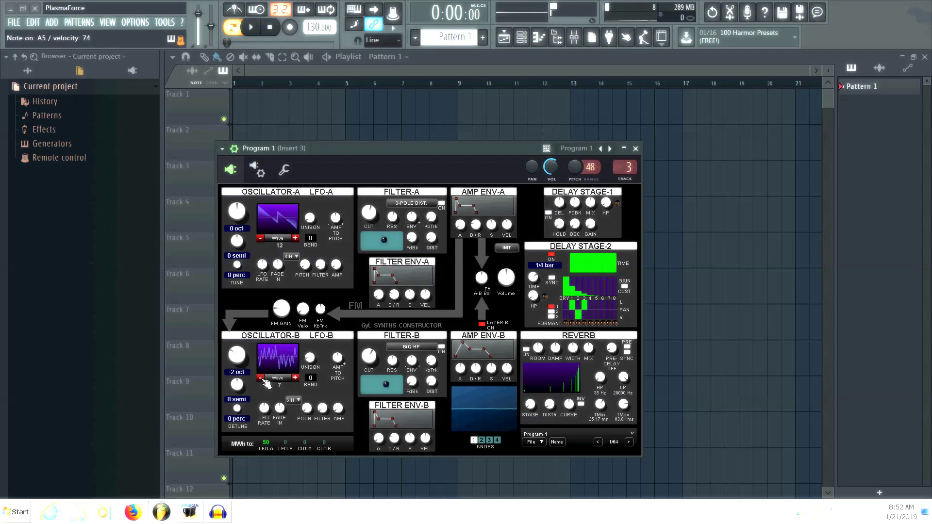
Step: Save the current sound as a preset in the Fruity Wrapper - Constructor presets folder
{"action": "left_click", "coordinate": [221, 148]}
{"action": "left_click", "coordinate": [251, 207]}
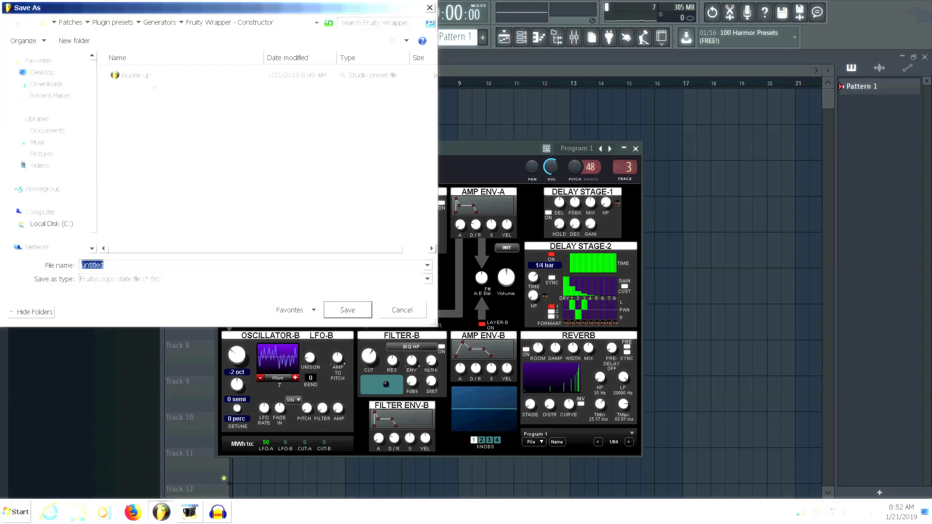
{"action": "left_click", "coordinate": [154, 77]}
{"action": "left_click", "coordinate": [176, 265]}
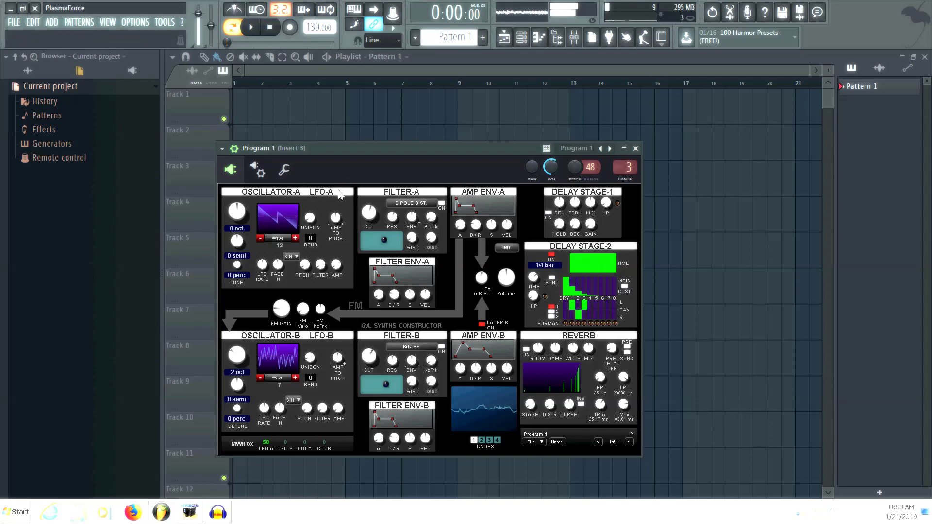
Step: Reload the Program 1 preset and lower Oscillator-A to -1 oct
{"action": "left_click", "coordinate": [610, 149]}
{"action": "left_click", "coordinate": [600, 149]}
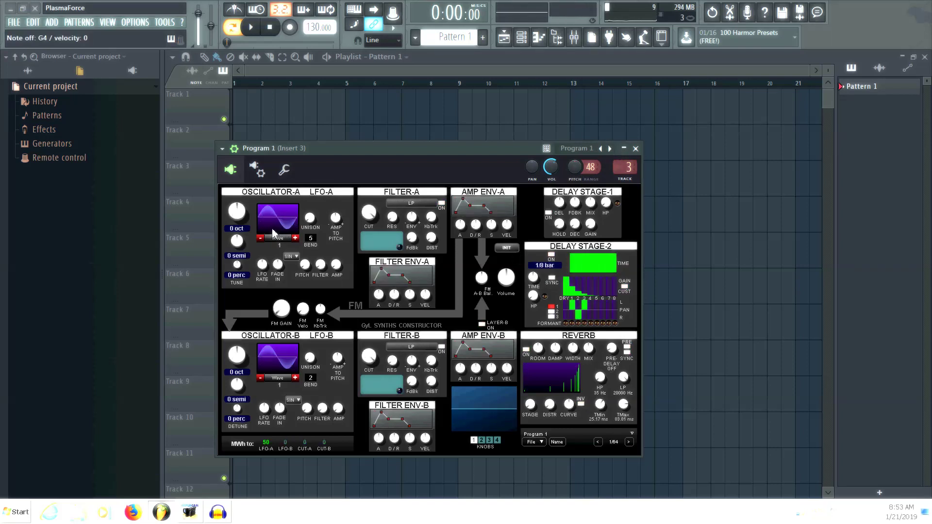
{"action": "left_click_drag", "start_coordinate": [239, 213], "coordinate": [240, 226]}
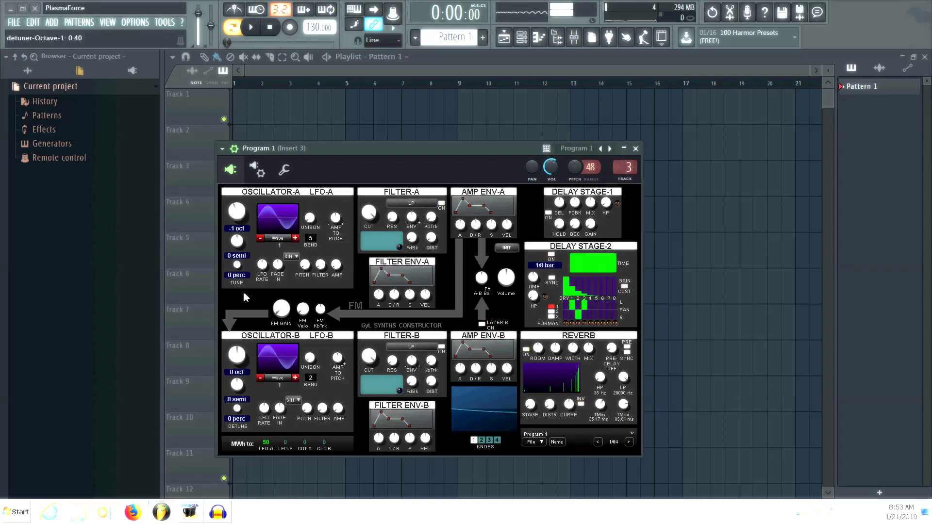
Step: Change Oscillator-B's waveform to wave 8 and turn on Layer-B
{"action": "left_click", "coordinate": [297, 378]}
{"action": "left_click", "coordinate": [297, 378]}
{"action": "left_click", "coordinate": [297, 378]}
{"action": "left_click", "coordinate": [297, 379]}
{"action": "left_click", "coordinate": [297, 378]}
{"action": "left_click", "coordinate": [297, 378]}
{"action": "left_click", "coordinate": [297, 378]}
{"action": "left_click", "coordinate": [481, 324]}
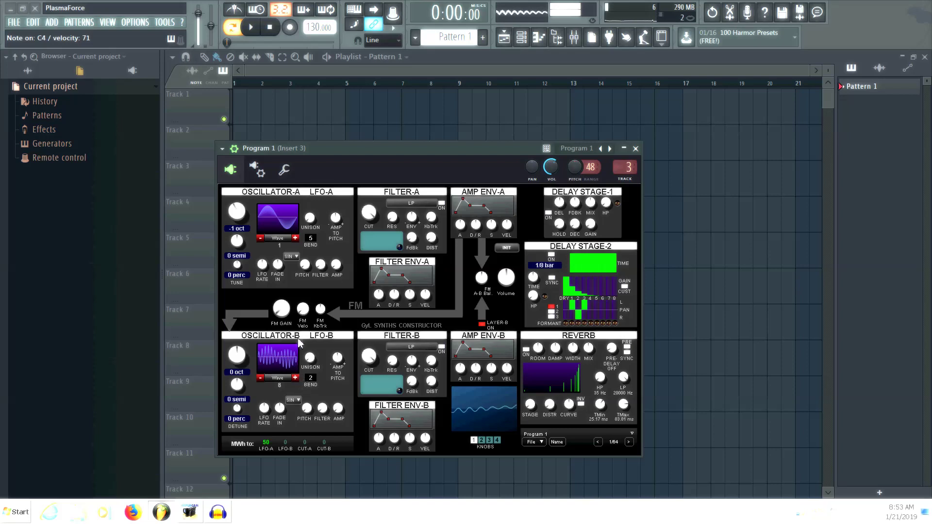
Step: Change Oscillator-A's waveform to wave 13 and Oscillator-B's to wave 10, with the FM gain at 0.19
{"action": "left_click", "coordinate": [296, 238]}
{"action": "left_click", "coordinate": [297, 238]}
{"action": "left_click", "coordinate": [296, 238]}
{"action": "left_click", "coordinate": [297, 239]}
{"action": "left_click", "coordinate": [296, 238]}
{"action": "left_click", "coordinate": [296, 239]}
{"action": "left_click", "coordinate": [297, 239]}
{"action": "left_click", "coordinate": [297, 238]}
{"action": "left_click", "coordinate": [294, 238]}
{"action": "left_click", "coordinate": [295, 238]}
{"action": "left_click", "coordinate": [295, 238]}
{"action": "left_click", "coordinate": [295, 238]}
{"action": "left_click", "coordinate": [295, 378]}
{"action": "left_click", "coordinate": [295, 377]}
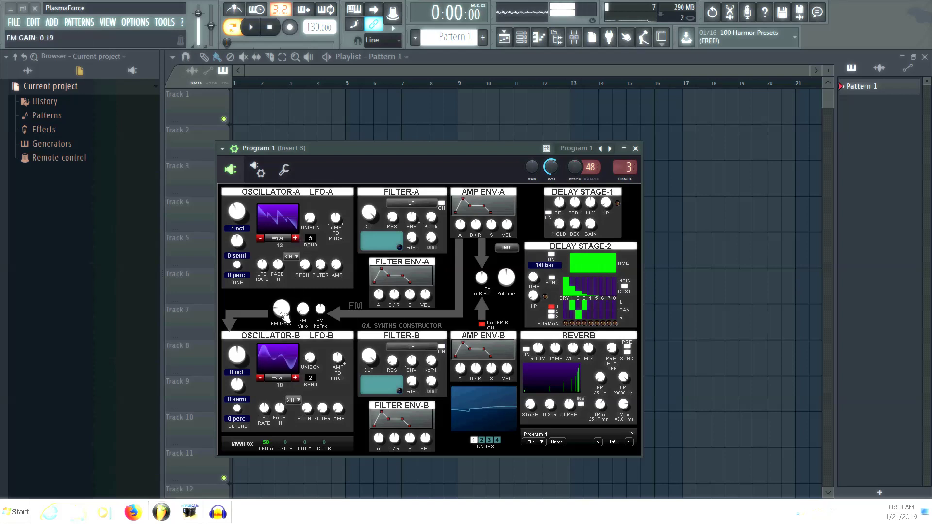
Step: Change Oscillator-A's waveform to wave 22
{"action": "left_click", "coordinate": [295, 238]}
{"action": "left_click", "coordinate": [295, 238]}
{"action": "left_click", "coordinate": [295, 238]}
{"action": "left_click", "coordinate": [295, 238]}
{"action": "left_click", "coordinate": [295, 238]}
{"action": "left_click", "coordinate": [295, 237]}
{"action": "left_click", "coordinate": [295, 238]}
{"action": "left_click", "coordinate": [295, 238]}
{"action": "left_click", "coordinate": [297, 237]}
Step: Lower Filter-A's cutoff to about the middle and set its type to BIQ ANALOG LP
{"action": "left_click_drag", "start_coordinate": [371, 213], "coordinate": [372, 231]}
{"action": "left_click", "coordinate": [411, 206]}
{"action": "left_click", "coordinate": [416, 321]}
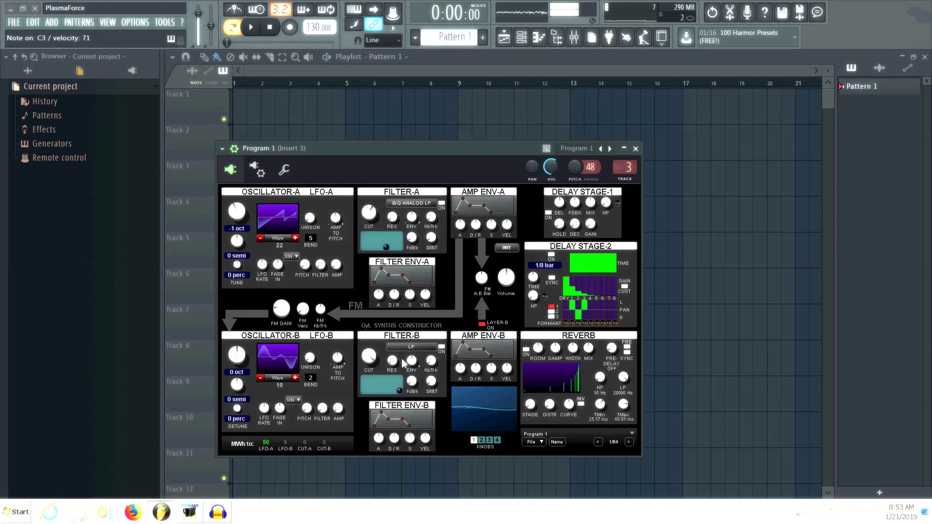
Step: Set Filter-B's type to BIQ HP with its cutoff at about the middle, and turn on both filters
{"action": "left_click", "coordinate": [411, 346]}
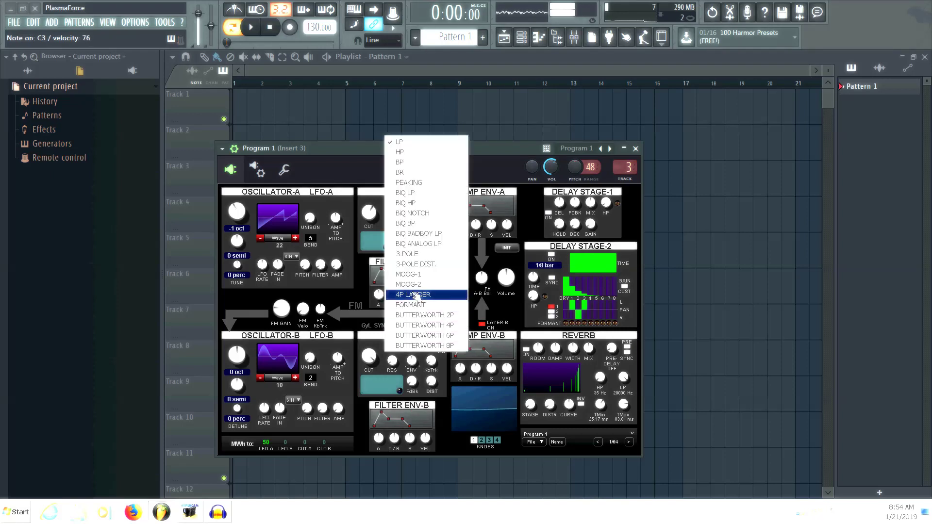
{"action": "left_click", "coordinate": [411, 205]}
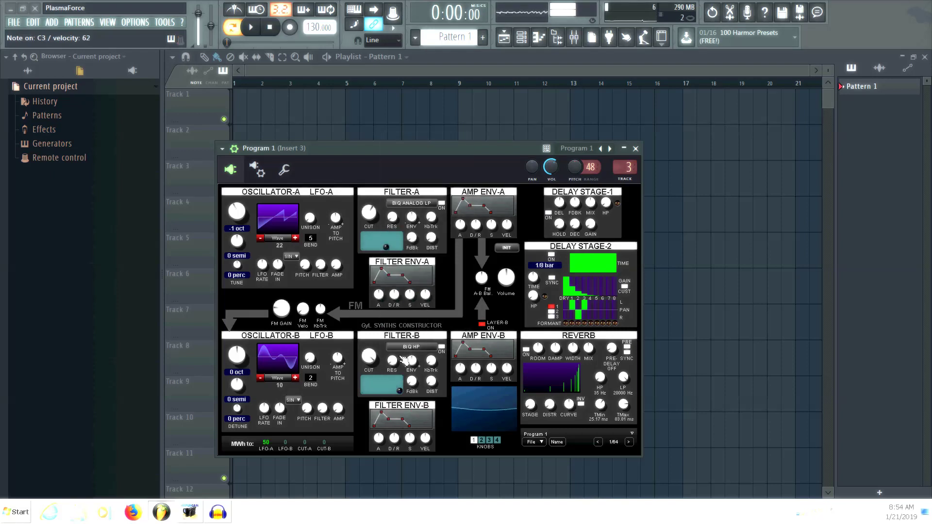
{"action": "left_click", "coordinate": [438, 348]}
{"action": "left_click", "coordinate": [439, 345]}
{"action": "left_click", "coordinate": [431, 347]}
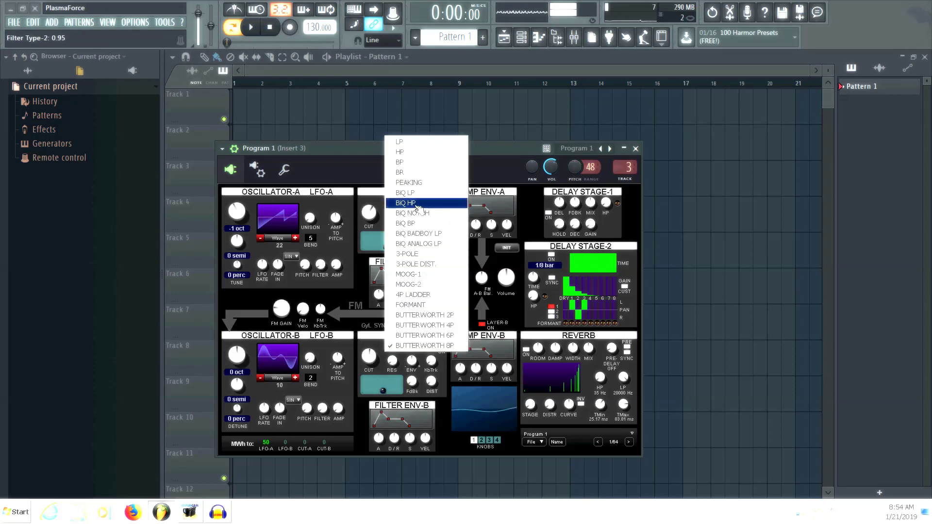
{"action": "left_click", "coordinate": [426, 204]}
{"action": "left_click", "coordinate": [441, 348]}
{"action": "left_click", "coordinate": [442, 207]}
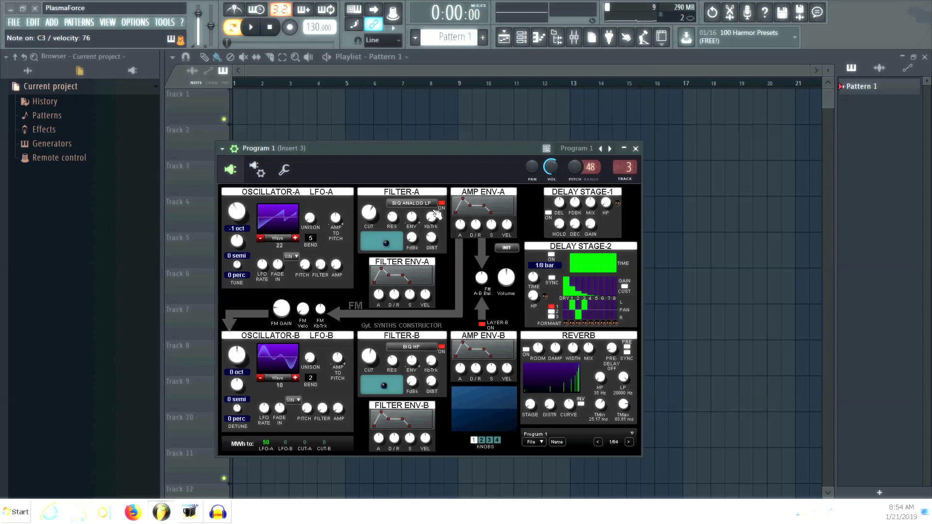
Step: Set Filter-A's type to BIQ BP and Filter-B's to MOOG-1, with Filter-B's cutoff lowered slightly and its resonance at 0.66
{"action": "left_click", "coordinate": [422, 203]}
{"action": "left_click", "coordinate": [407, 297]}
{"action": "left_click", "coordinate": [410, 347]}
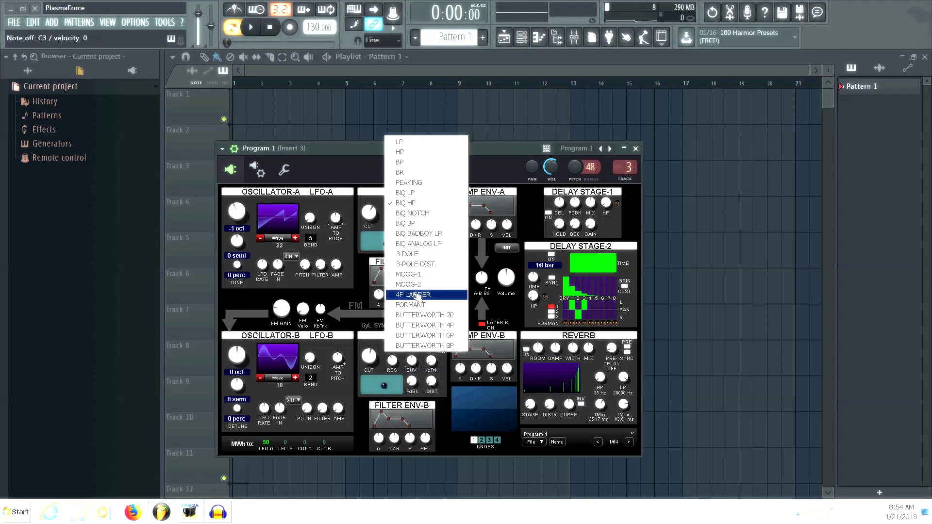
{"action": "left_click", "coordinate": [412, 277]}
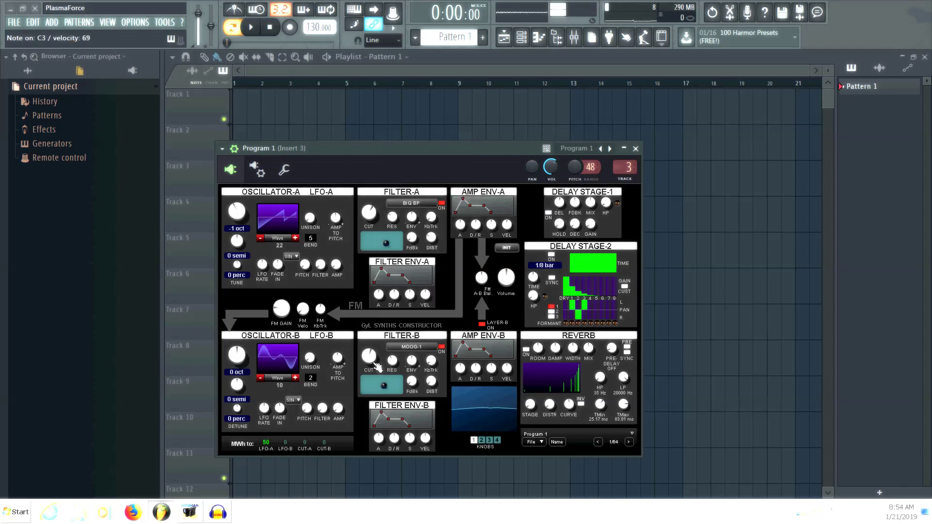
{"action": "left_click_drag", "start_coordinate": [374, 361], "coordinate": [390, 351]}
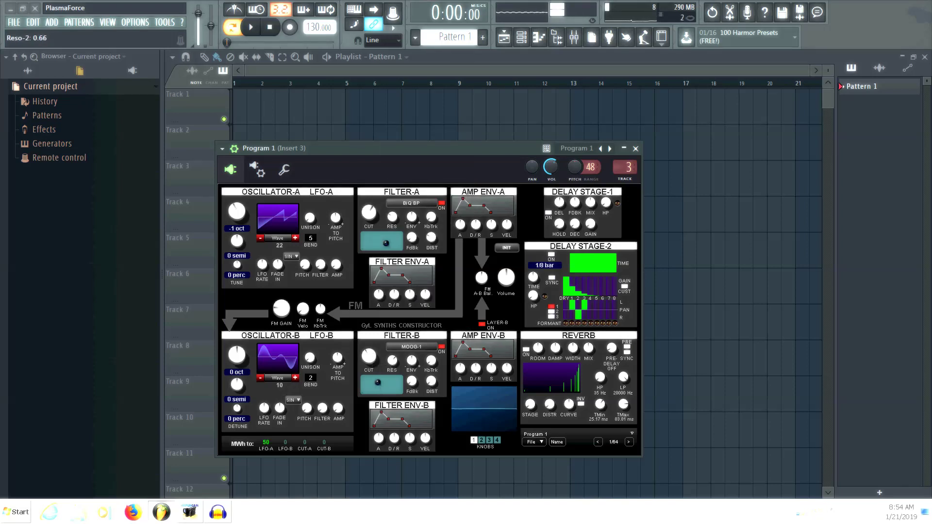
Step: Tune Oscillator-B to 2 octaves and 7 semitones
{"action": "left_click_drag", "start_coordinate": [243, 354], "coordinate": [243, 360]}
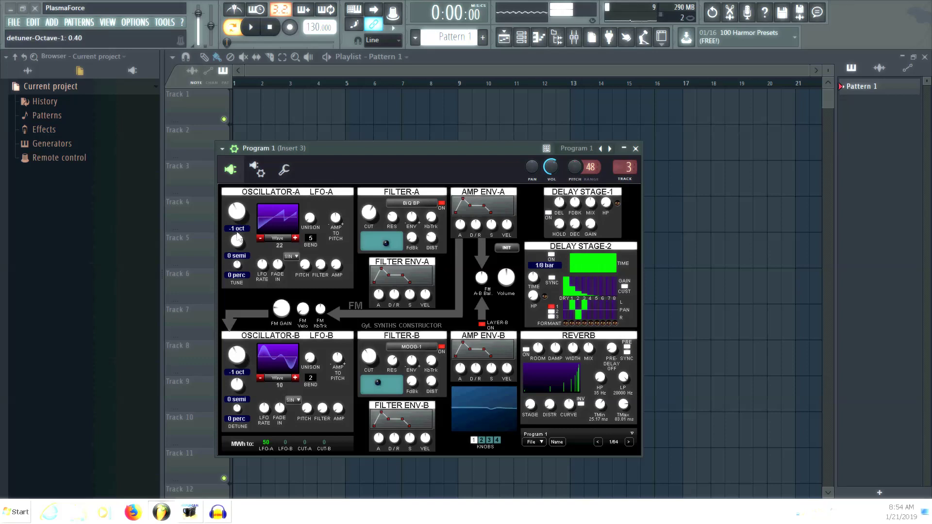
{"action": "scroll", "coordinate": [237, 353], "scroll_direction": "up", "scroll_amount": 2}
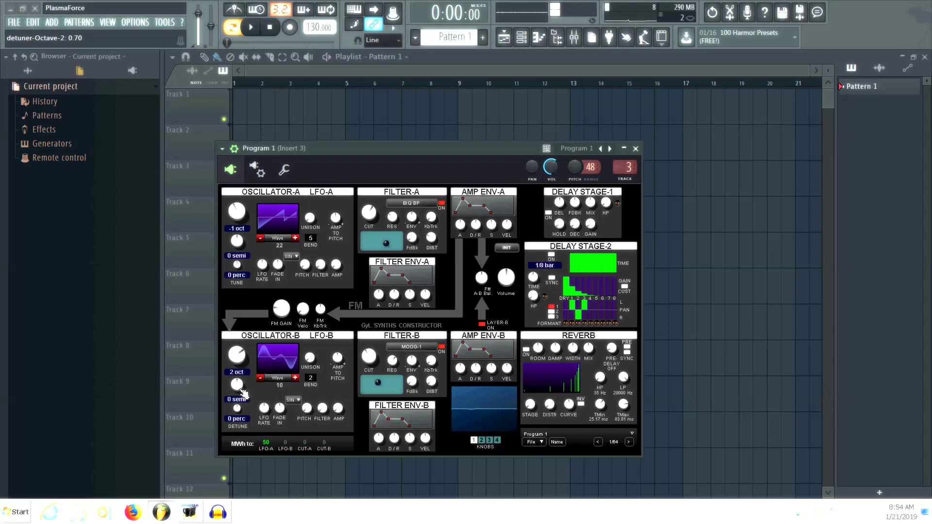
{"action": "left_click_drag", "start_coordinate": [243, 392], "coordinate": [243, 381]}
{"action": "key", "text": "n"}
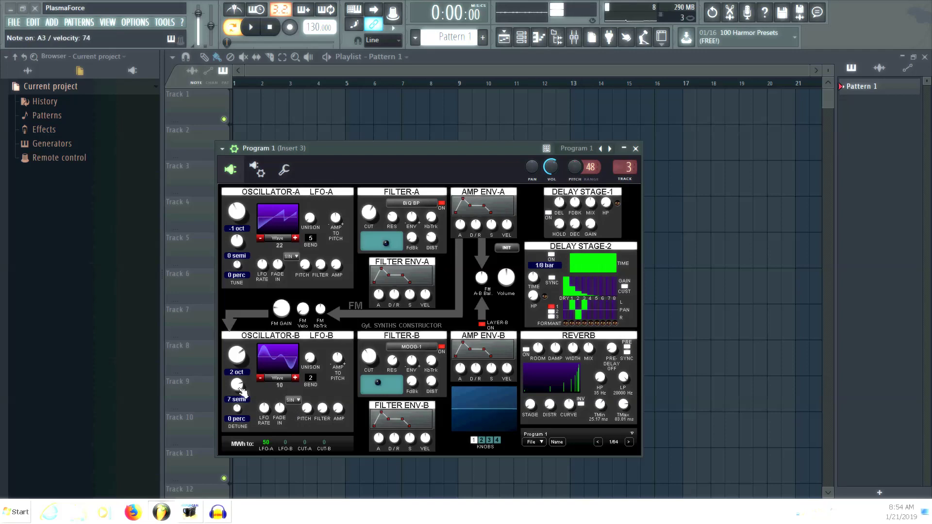
Step: Tune Oscillator-A to -5 semitones and set the bend of both oscillators to 0
{"action": "left_click", "coordinate": [284, 169]}
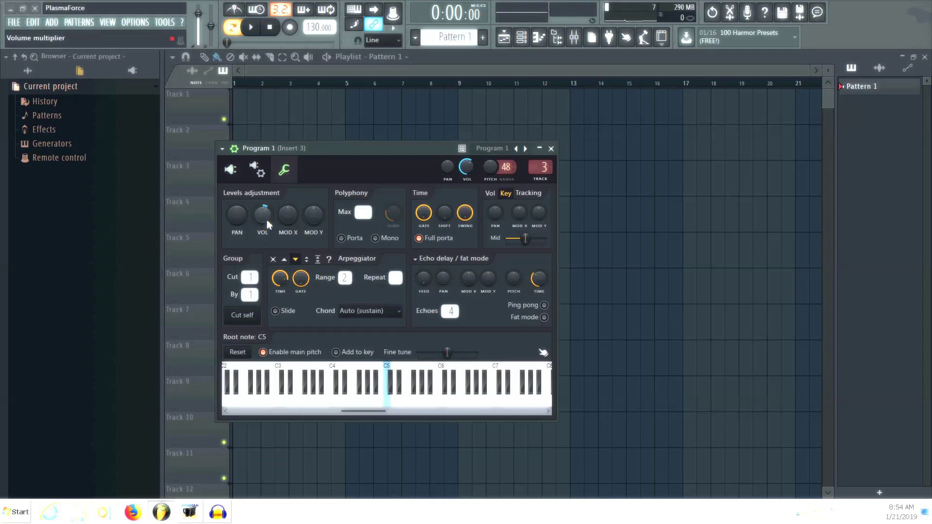
{"action": "left_click", "coordinate": [231, 169]}
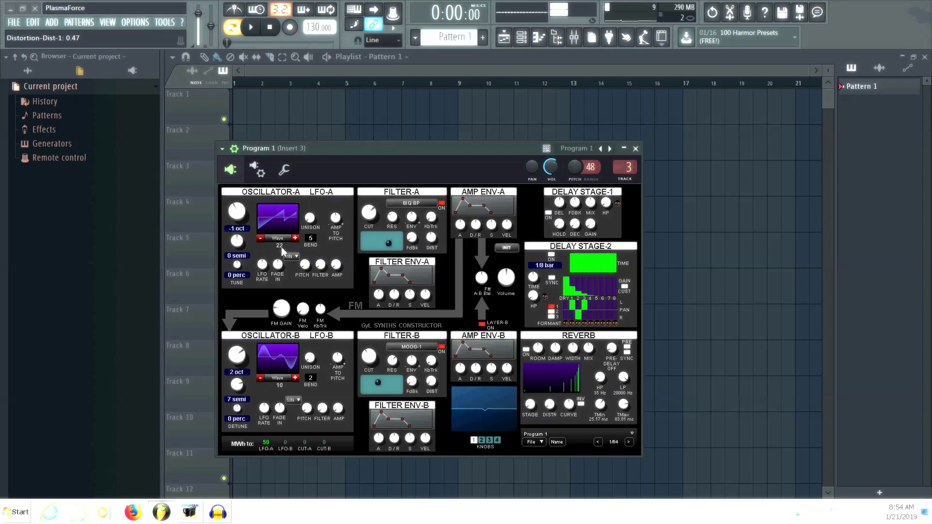
{"action": "left_click_drag", "start_coordinate": [238, 247], "coordinate": [238, 238]}
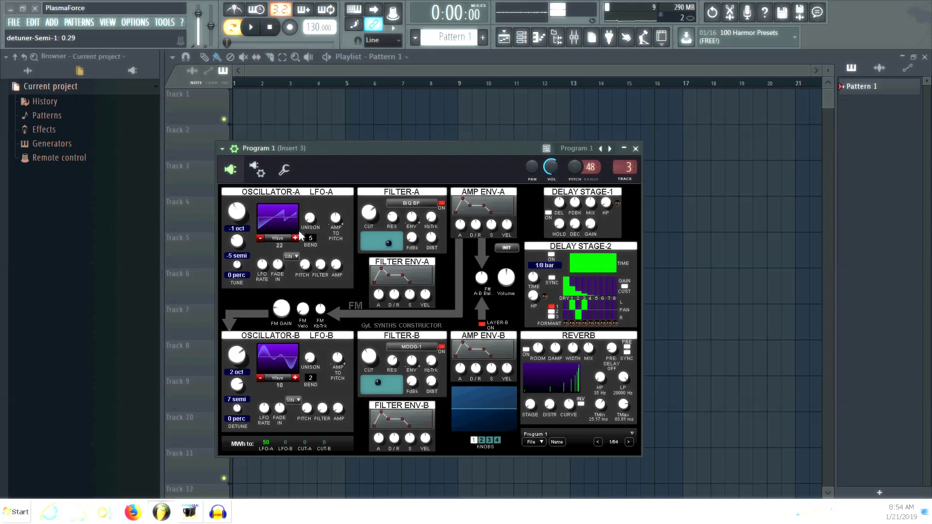
{"action": "left_click_drag", "start_coordinate": [315, 237], "coordinate": [315, 242]}
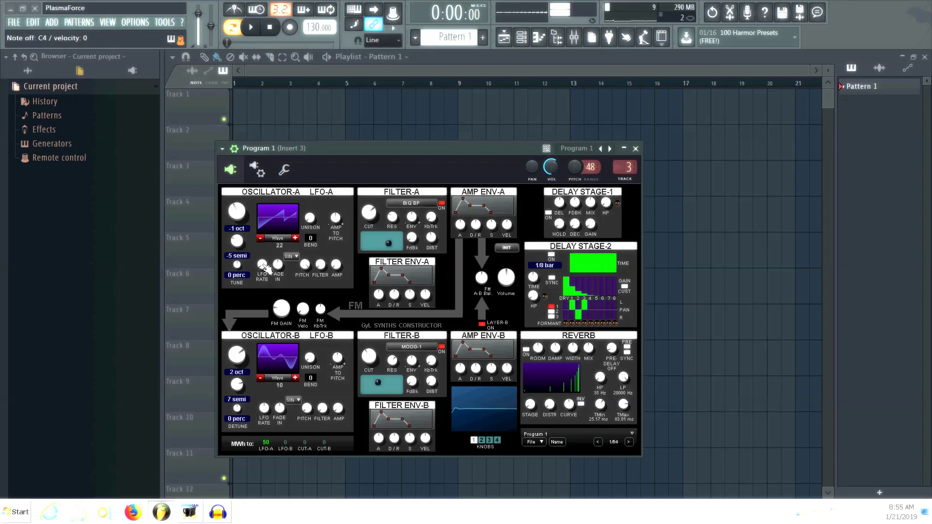
Step: Set LFO-A's rate to 1.00 and its pitch depth to 0.00, and test the sound with a few notes
{"action": "left_click_drag", "start_coordinate": [262, 265], "coordinate": [262, 233]}
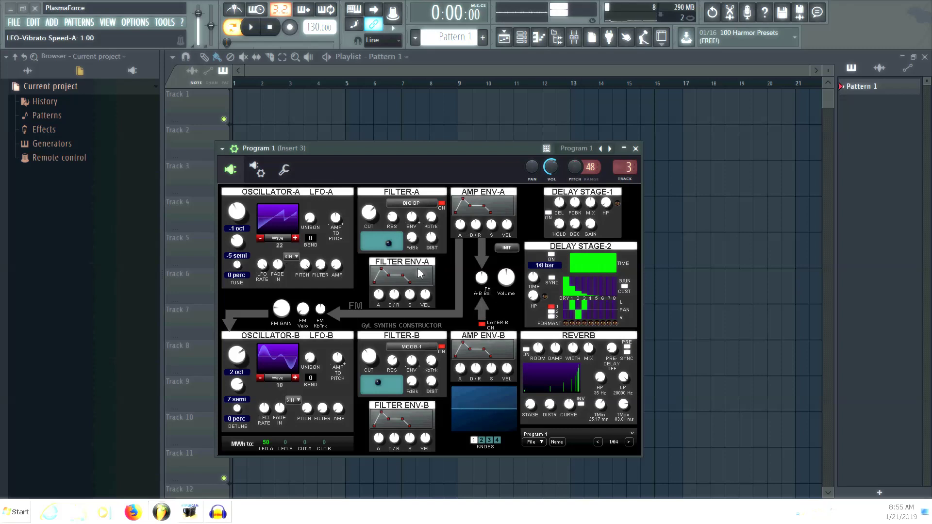
{"action": "left_click", "coordinate": [307, 265]}
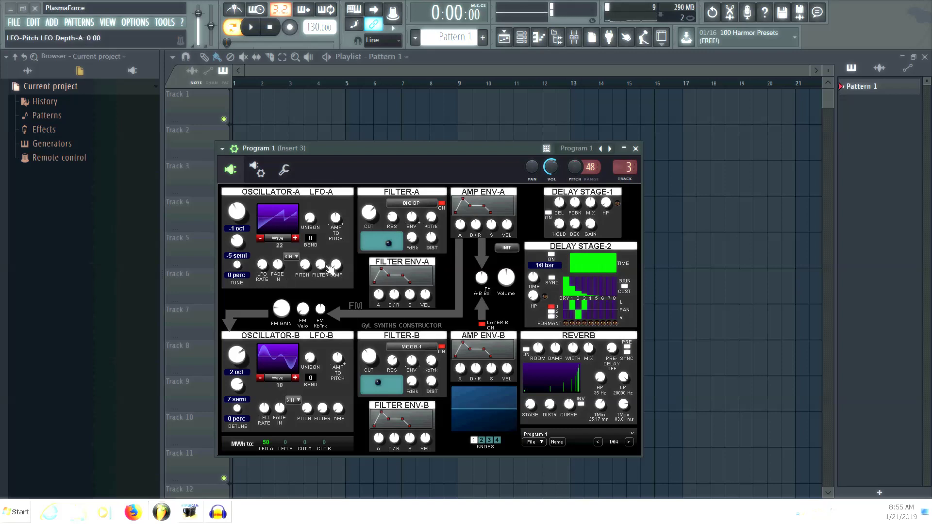
{"action": "key", "text": "v"}
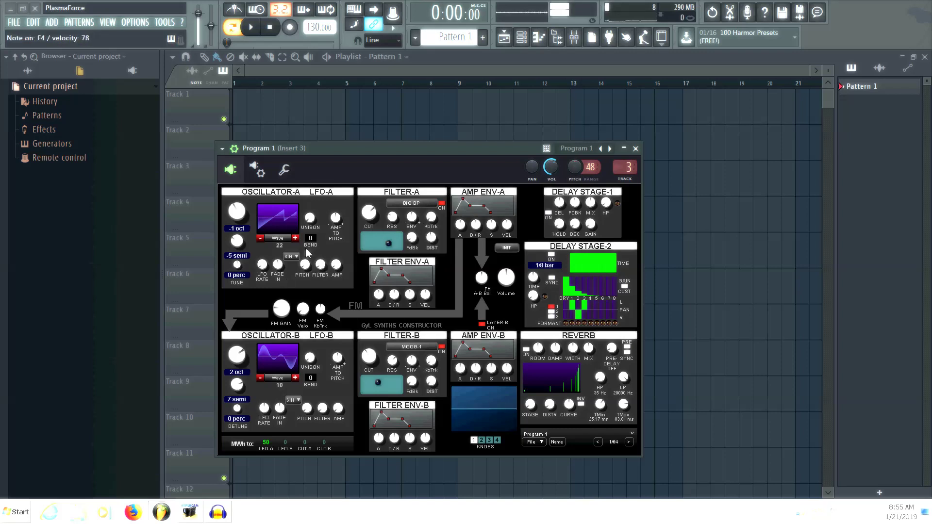
{"action": "key", "text": "z"}
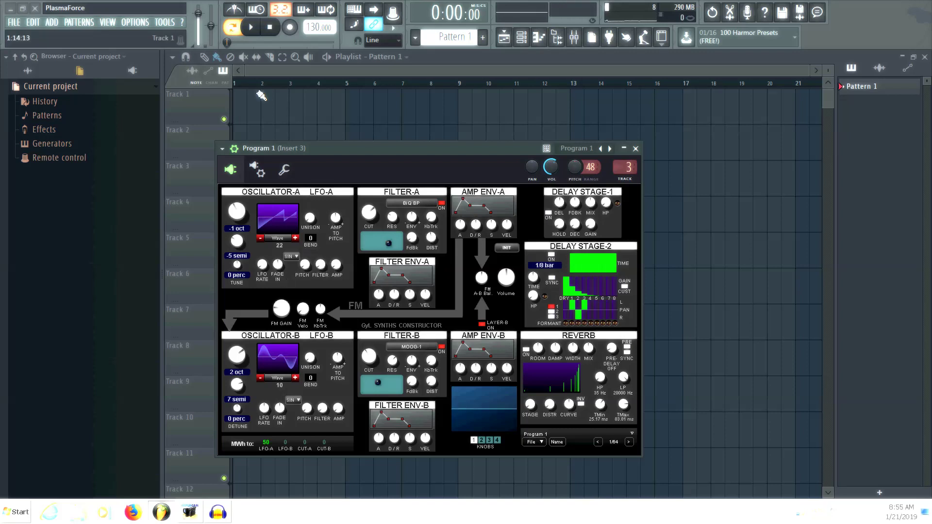
{"action": "key", "text": "t"}
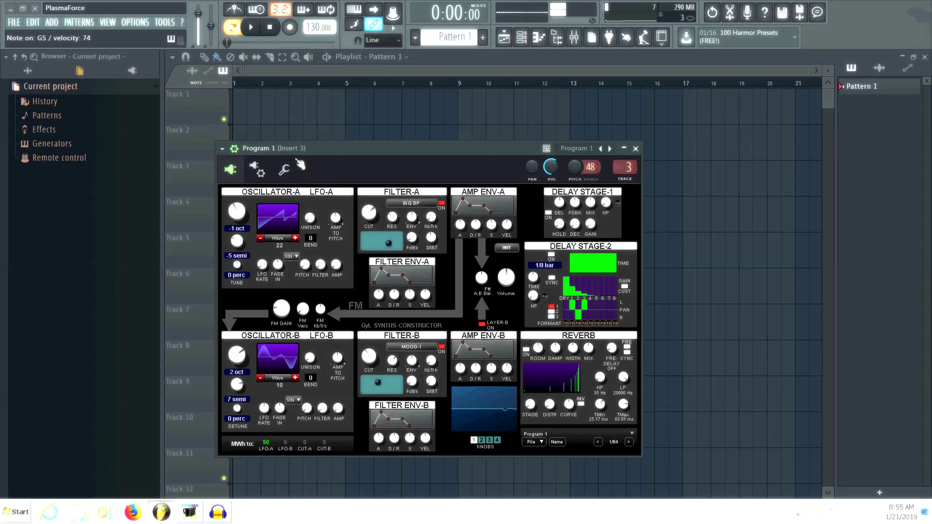
Step: Try the reverb on the sound with its stage setting adjusted, and switch it back off
{"action": "left_click", "coordinate": [530, 354]}
{"action": "left_click", "coordinate": [530, 354]}
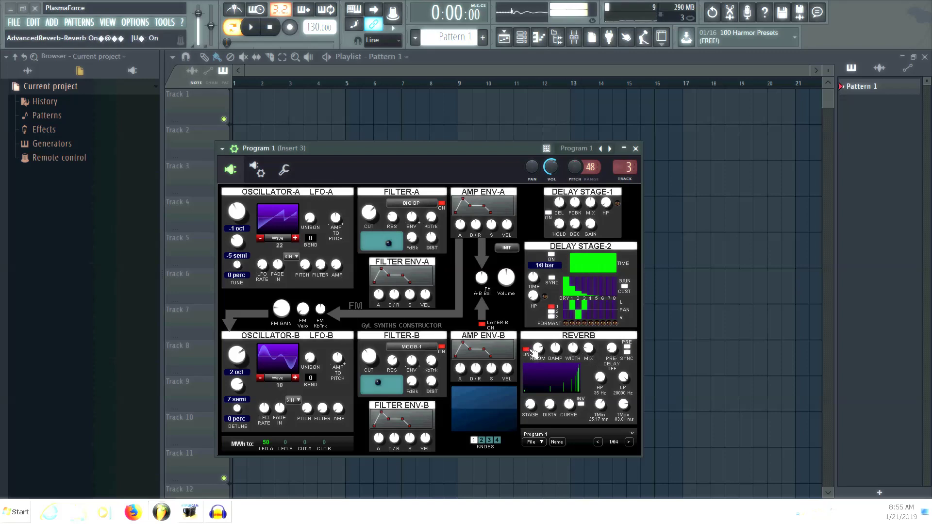
{"action": "left_click", "coordinate": [530, 354]}
{"action": "left_click", "coordinate": [530, 353]}
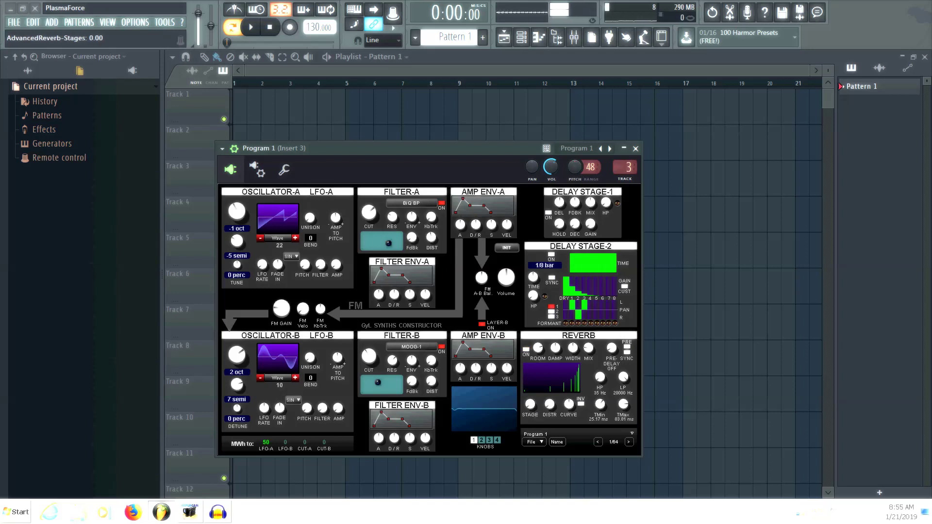
{"action": "left_click", "coordinate": [527, 350]}
{"action": "left_click", "coordinate": [528, 351]}
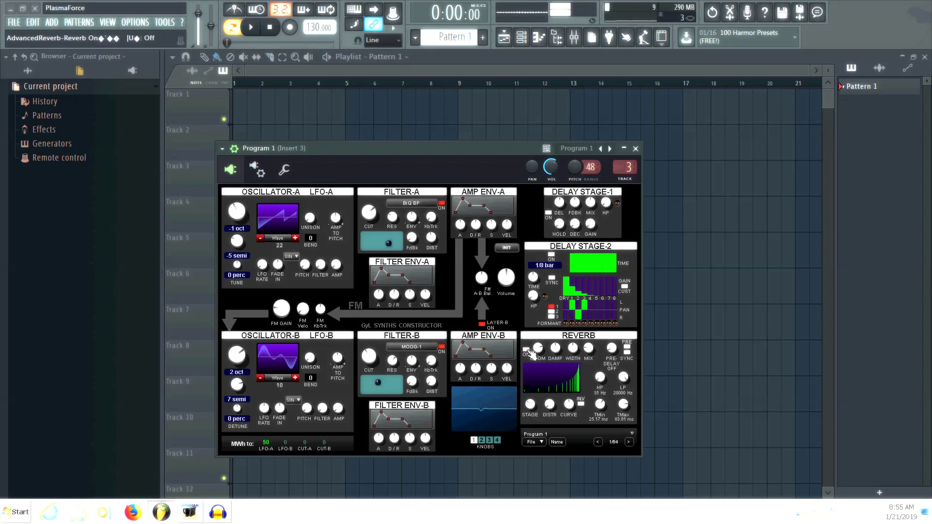
Step: Shorten the attack of both amp envelopes and reduce Amp Env-B's decay/release
{"action": "left_click_drag", "start_coordinate": [462, 366], "coordinate": [462, 405]}
{"action": "left_click_drag", "start_coordinate": [476, 367], "coordinate": [476, 375]}
{"action": "left_click_drag", "start_coordinate": [462, 226], "coordinate": [462, 242]}
Step: Raise the overall volume slightly and lower the FM gain
{"action": "left_click_drag", "start_coordinate": [505, 280], "coordinate": [505, 278]}
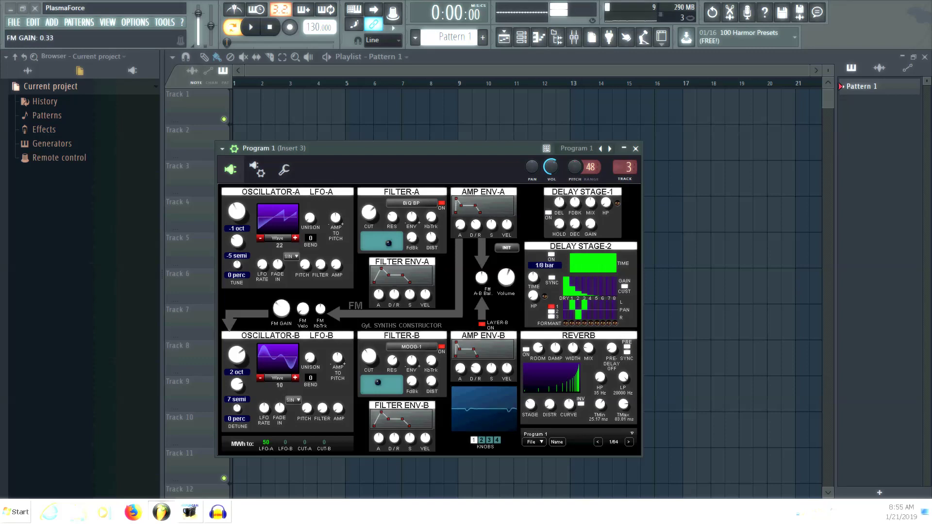
{"action": "left_click_drag", "start_coordinate": [282, 309], "coordinate": [282, 326]}
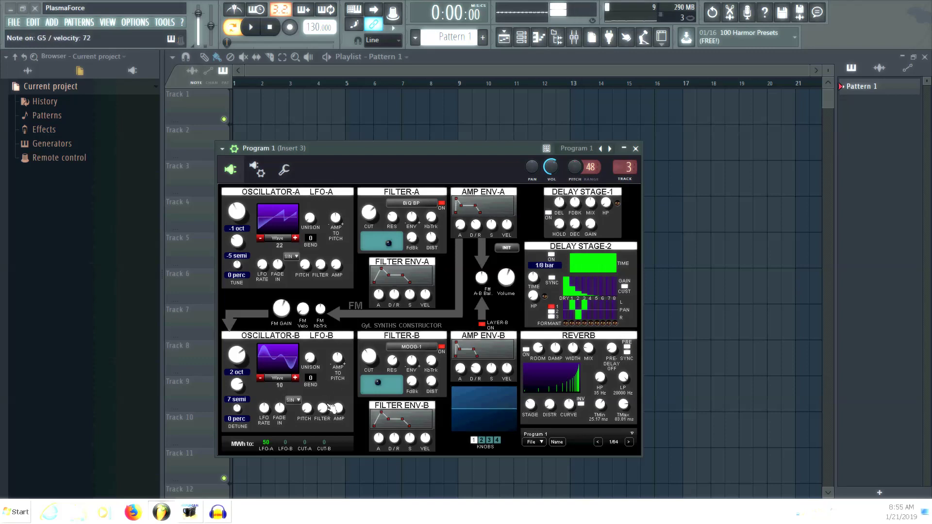
Step: Set Filter-B's cutoff to 0.79 and distortion to 0.33, and bring Oscillator-B to 0 octaves
{"action": "left_click_drag", "start_coordinate": [369, 356], "coordinate": [369, 345]}
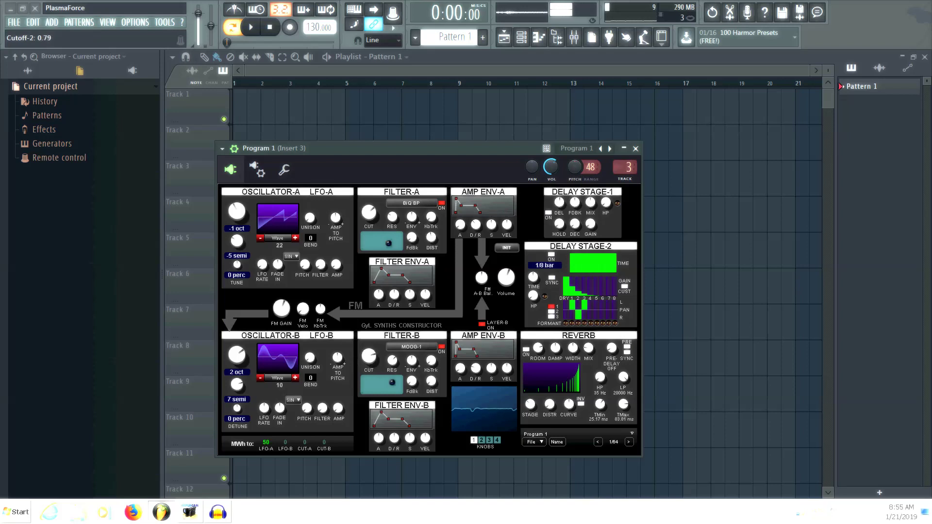
{"action": "left_click_drag", "start_coordinate": [431, 382], "coordinate": [431, 376]}
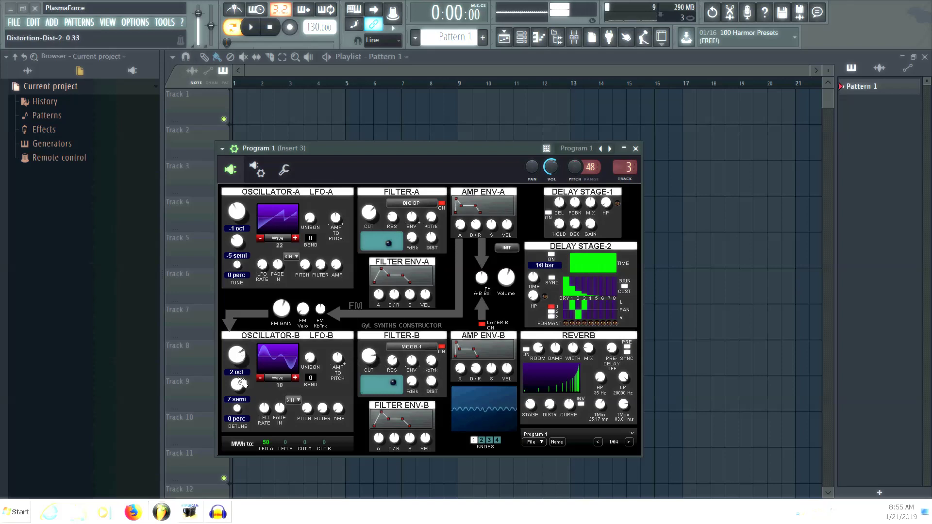
{"action": "left_click_drag", "start_coordinate": [237, 359], "coordinate": [237, 367]}
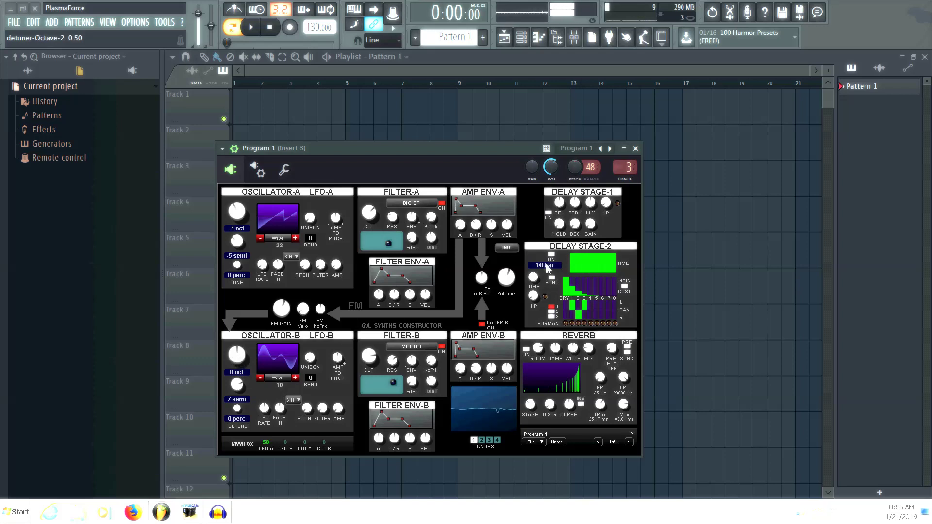
Step: Turn on Delay Stage-2 with its time at 1/2 bar and its HP at 0.26
{"action": "left_click_drag", "start_coordinate": [533, 277], "coordinate": [532, 270]}
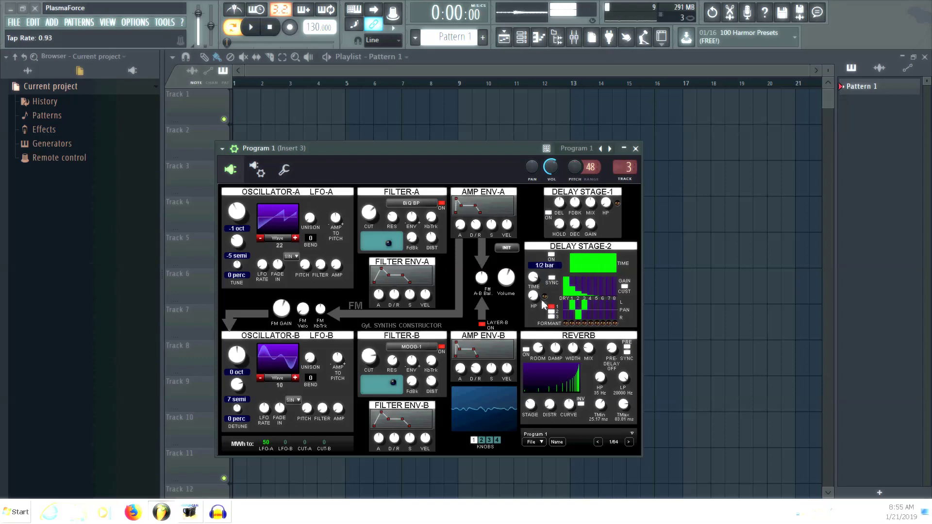
{"action": "left_click_drag", "start_coordinate": [534, 296], "coordinate": [534, 294]}
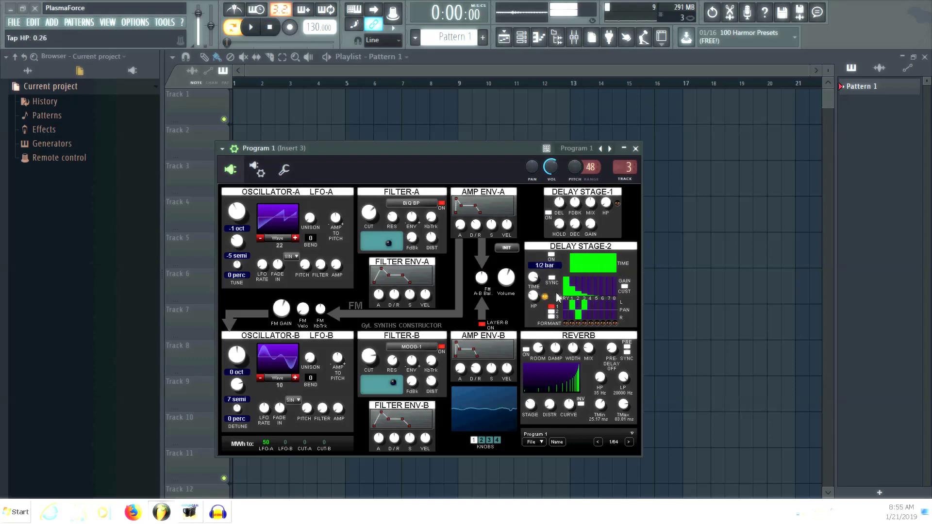
{"action": "left_click", "coordinate": [551, 254]}
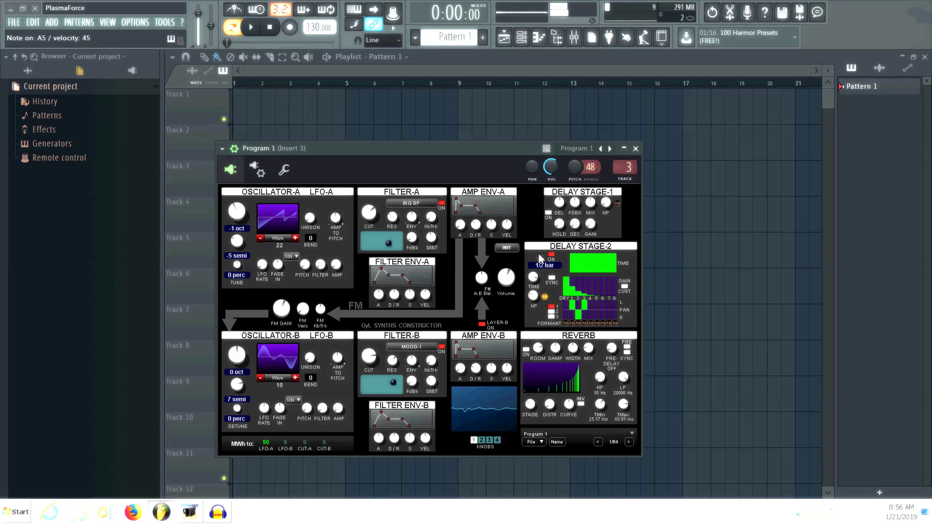
Step: Adjust the arpeggio time in the channel's settings and return to the synth controls
{"action": "left_click", "coordinate": [284, 169]}
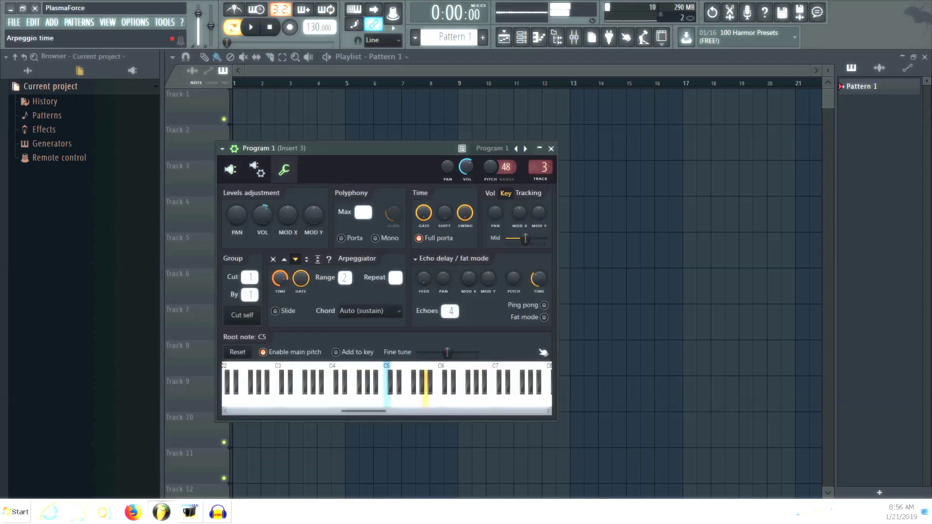
{"action": "left_click", "coordinate": [231, 170]}
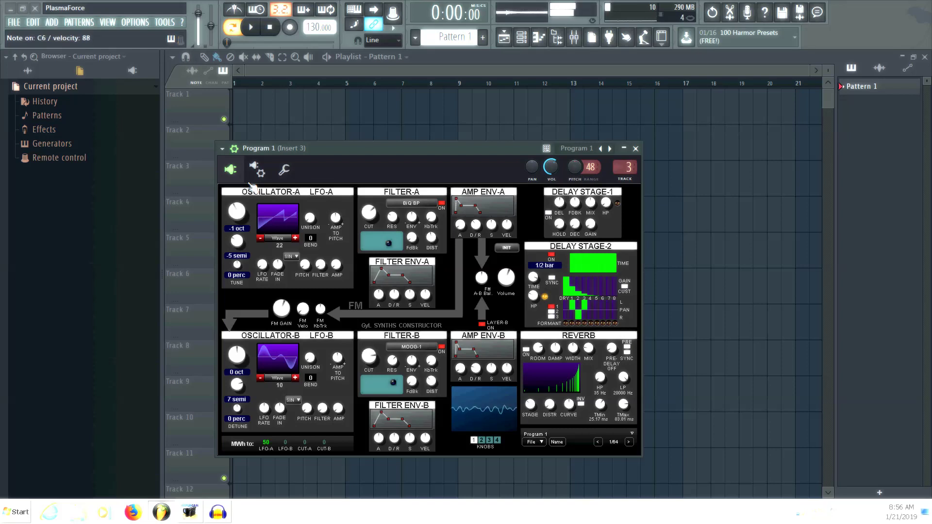
Step: Adjust both filter cutoffs, leaving Filter-A's slightly below the middle and Filter-B's at about 70 percent, with Filter-B's feedback at 0.10
{"action": "left_click_drag", "start_coordinate": [368, 213], "coordinate": [369, 223]}
{"action": "left_click_drag", "start_coordinate": [368, 356], "coordinate": [369, 353]}
{"action": "left_click_drag", "start_coordinate": [369, 212], "coordinate": [369, 196]}
{"action": "left_click_drag", "start_coordinate": [367, 353], "coordinate": [367, 345]}
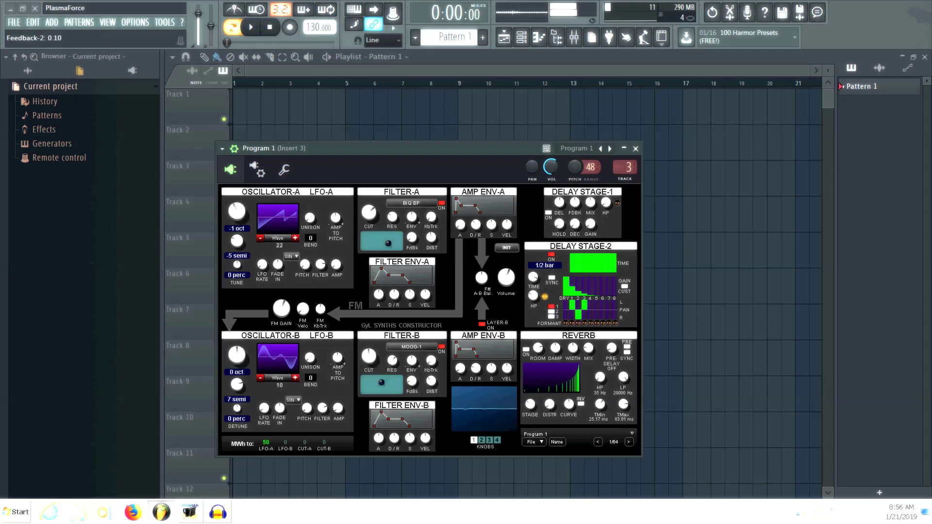
{"action": "left_click_drag", "start_coordinate": [388, 243], "coordinate": [378, 241]}
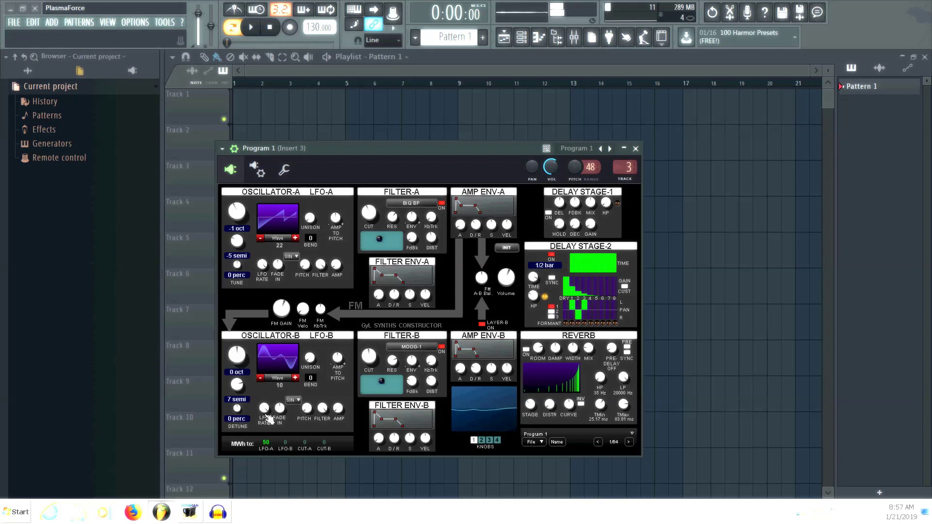
{"action": "left_click_drag", "start_coordinate": [369, 355], "coordinate": [369, 352]}
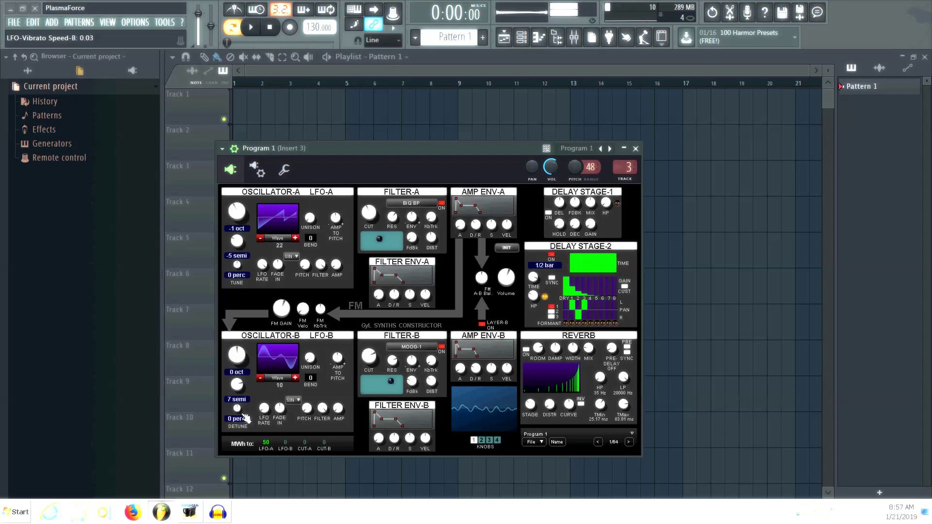
Step: Lower LFO-A's rate and set its filter depth to 1.00
{"action": "left_click", "coordinate": [318, 266]}
{"action": "left_click_drag", "start_coordinate": [265, 264], "coordinate": [267, 277]}
{"action": "left_click_drag", "start_coordinate": [322, 266], "coordinate": [322, 238]}
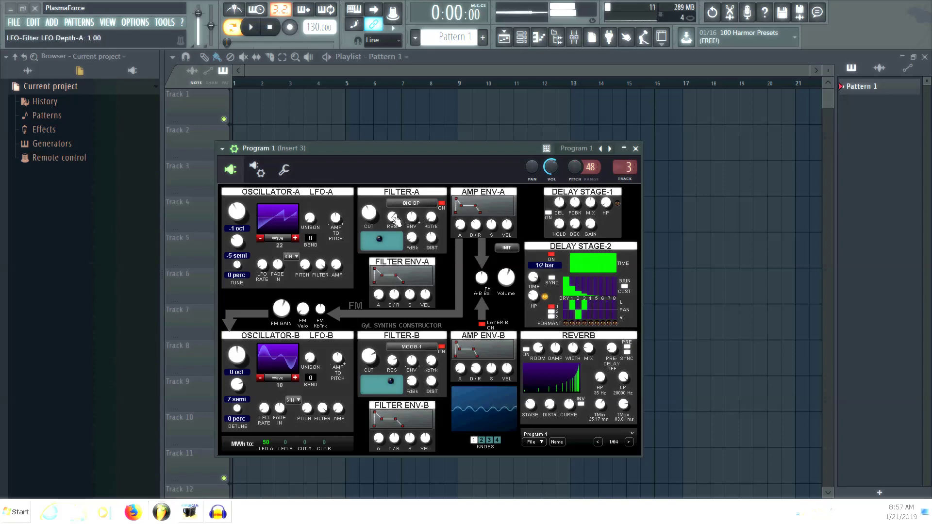
Step: Set Filter-A's type to FORMANT and Filter-B's type to BIQ ANALOG LP
{"action": "left_click", "coordinate": [410, 204]}
{"action": "left_click", "coordinate": [418, 378]}
{"action": "left_click", "coordinate": [401, 345]}
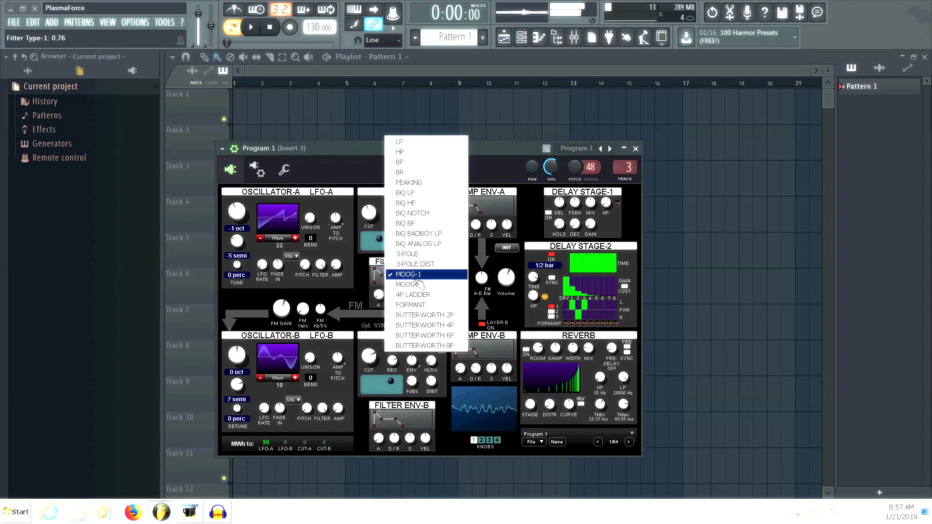
{"action": "left_click", "coordinate": [412, 203]}
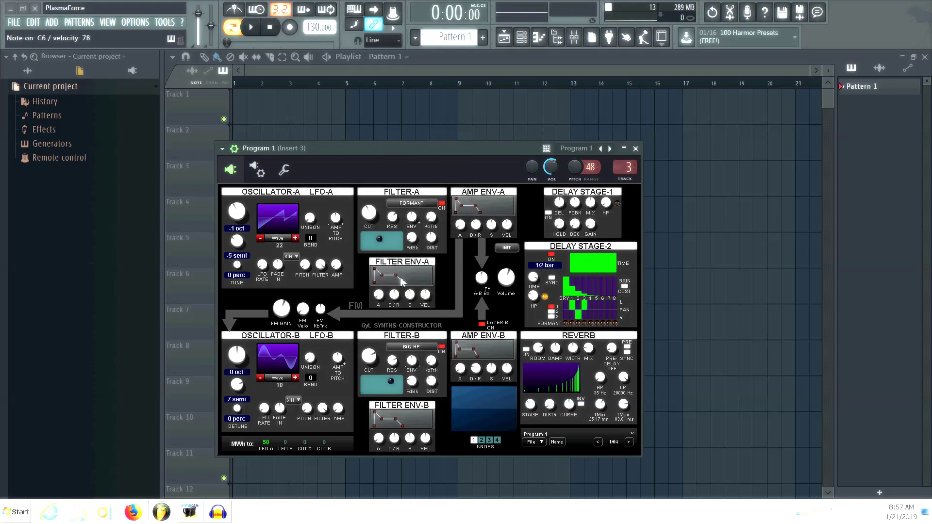
{"action": "left_click", "coordinate": [408, 346]}
{"action": "left_click", "coordinate": [424, 298]}
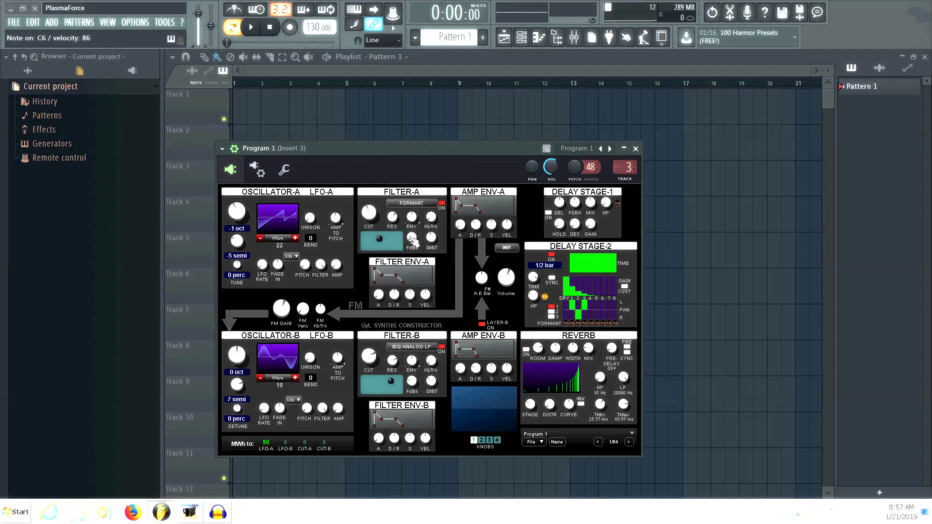